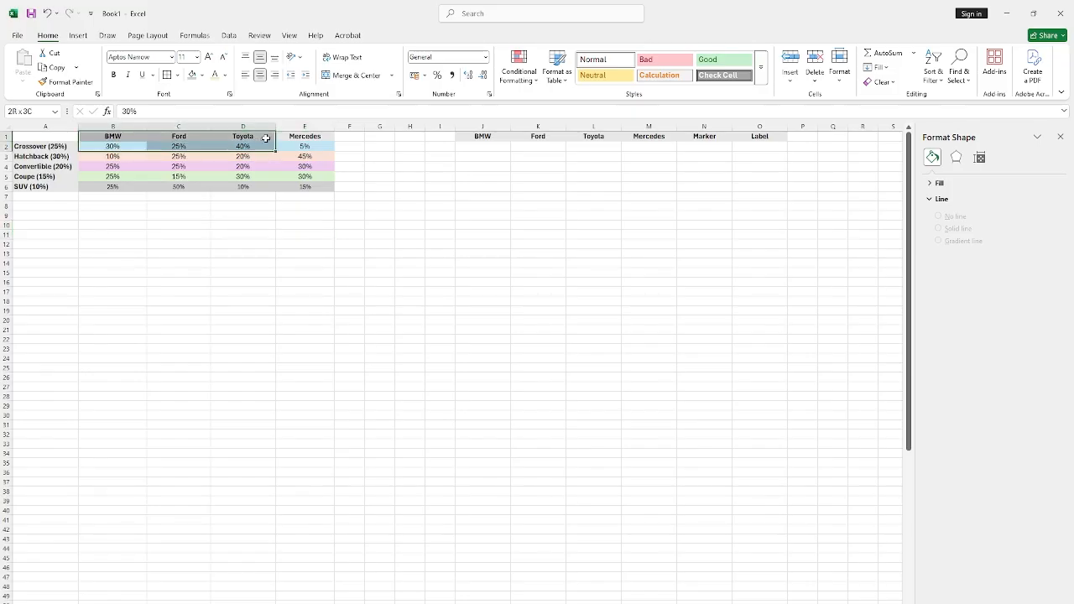
# Copy the Crossover row's brand percentages B2:E2 and paste them three times into rows 3 to 5, starting in column J.
pyautogui.hotkey('ctrl', 'c')
pyautogui.click(503, 159)
pyautogui.hotkey('ctrl', 'v')
pyautogui.click(503, 166)
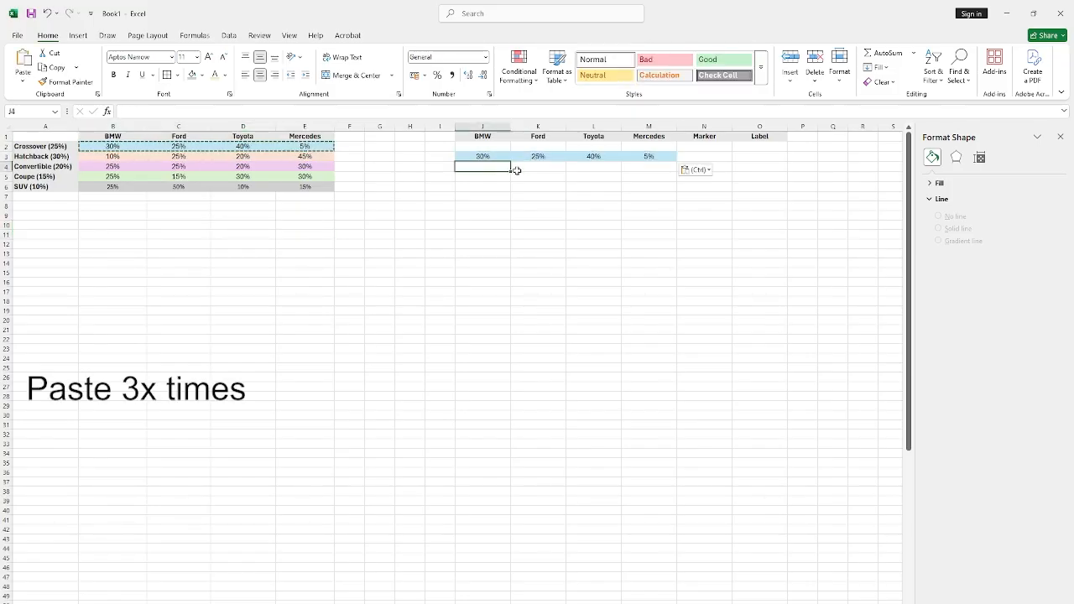
pyautogui.hotkey('ctrl', 'v')
pyautogui.click(492, 176)
pyautogui.hotkey('ctrl', 'v')
# Copy the Hatchback row's percentages B3:E3 and paste them three times into rows 7 to 9, starting in column J.
pyautogui.click(130, 156)
pyautogui.moveTo(130, 156); pyautogui.dragTo(306, 156)
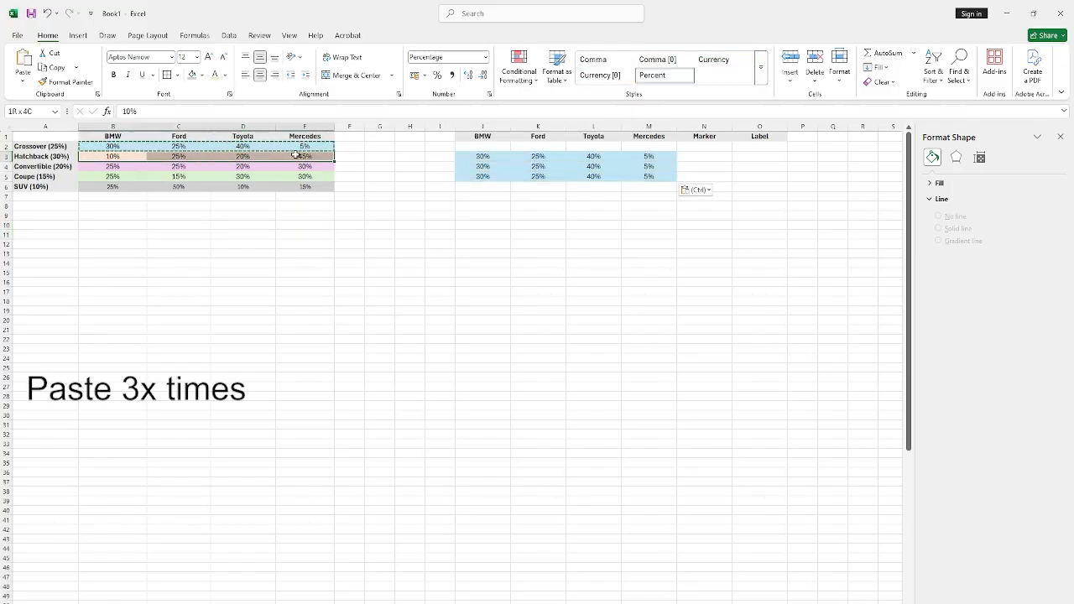
pyautogui.hotkey('ctrl', 'c')
pyautogui.click(467, 196)
pyautogui.hotkey('ctrl', 'v')
pyautogui.click(495, 214)
pyautogui.hotkey('ctrl', 'v')
pyautogui.click(504, 218)
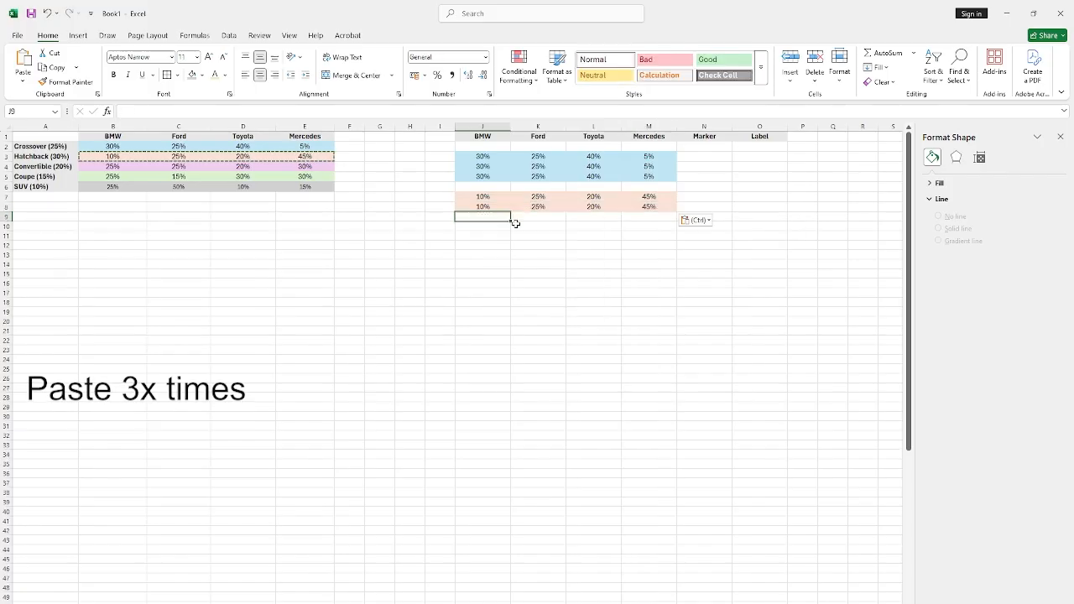
pyautogui.hotkey('ctrl', 'v')
# Copy the Convertible row's percentages B4:E4 and paste them three times into rows 11 to 13, starting in column J.
pyautogui.moveTo(101, 166); pyautogui.dragTo(288, 166)
pyautogui.hotkey('ctrl', 'c')
pyautogui.click(507, 237)
pyautogui.hotkey('ctrl', 'v')
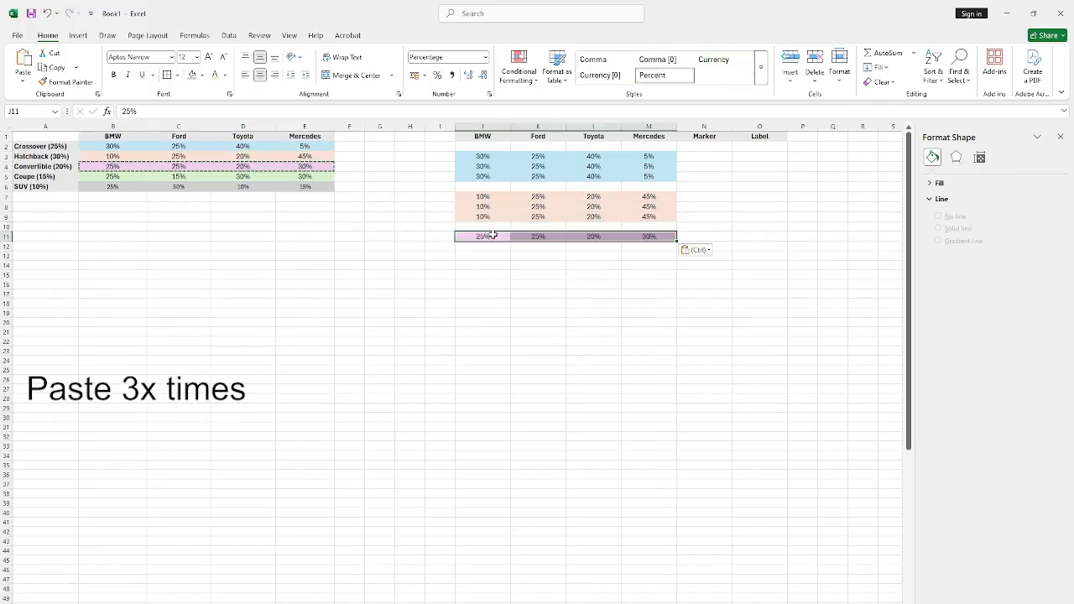
pyautogui.click(486, 247)
pyautogui.hotkey('ctrl', 'v')
pyautogui.click(487, 257)
pyautogui.hotkey('ctrl', 'v')
# Copy the Coupe row's percentages B5:E5 and paste them three times into rows 15 to 17, starting in column J.
pyautogui.moveTo(139, 176); pyautogui.dragTo(285, 175)
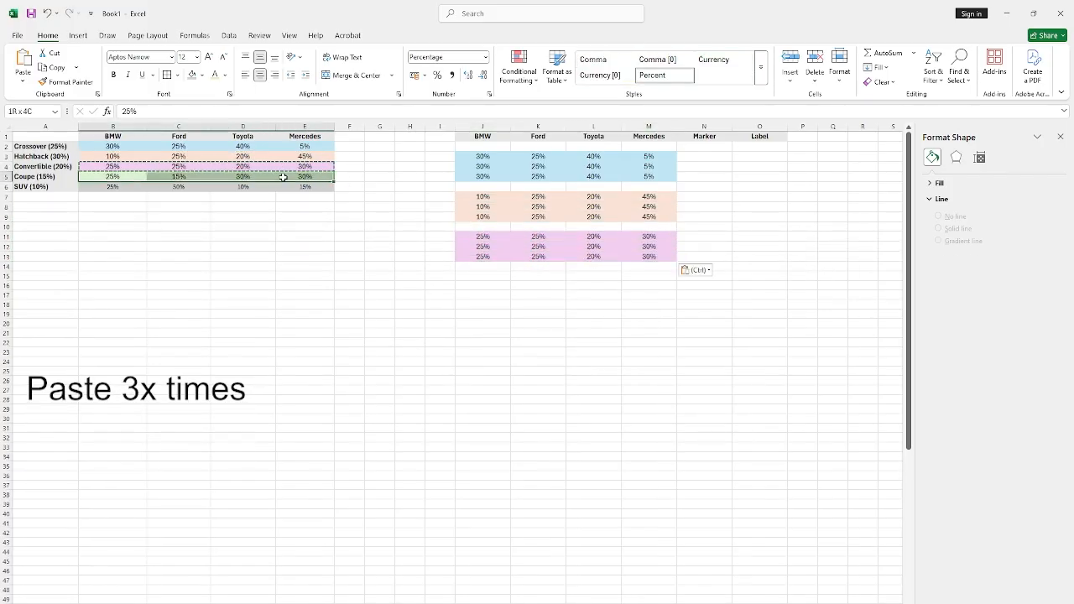
pyautogui.hotkey('ctrl', 'c')
pyautogui.click(473, 275)
pyautogui.hotkey('ctrl', 'v')
pyautogui.click(478, 288)
pyautogui.hotkey('ctrl', 'v')
pyautogui.click(478, 297)
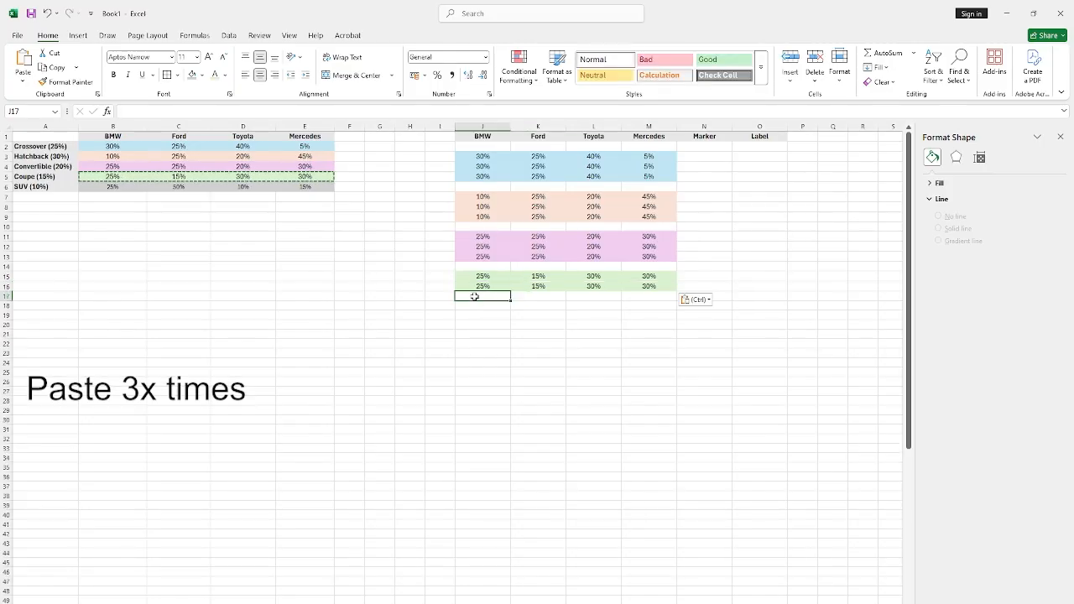
pyautogui.hotkey('ctrl', 'v')
# Copy the SUV row's percentages B6:E6 and paste them three times into rows 19 to 21, starting in column J.
pyautogui.moveTo(99, 186); pyautogui.dragTo(289, 187)
pyautogui.hotkey('ctrl', 'c')
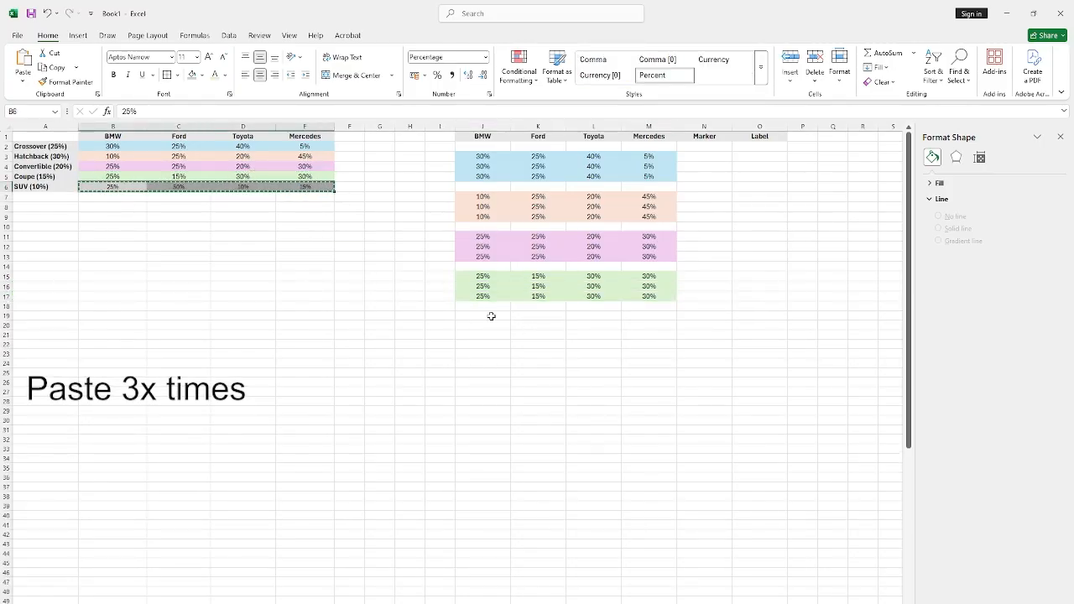
pyautogui.click(489, 315)
pyautogui.hotkey('ctrl', 'v')
pyautogui.click(489, 325)
pyautogui.hotkey('ctrl', 'v')
pyautogui.click(489, 335)
pyautogui.hotkey('ctrl', 'v')
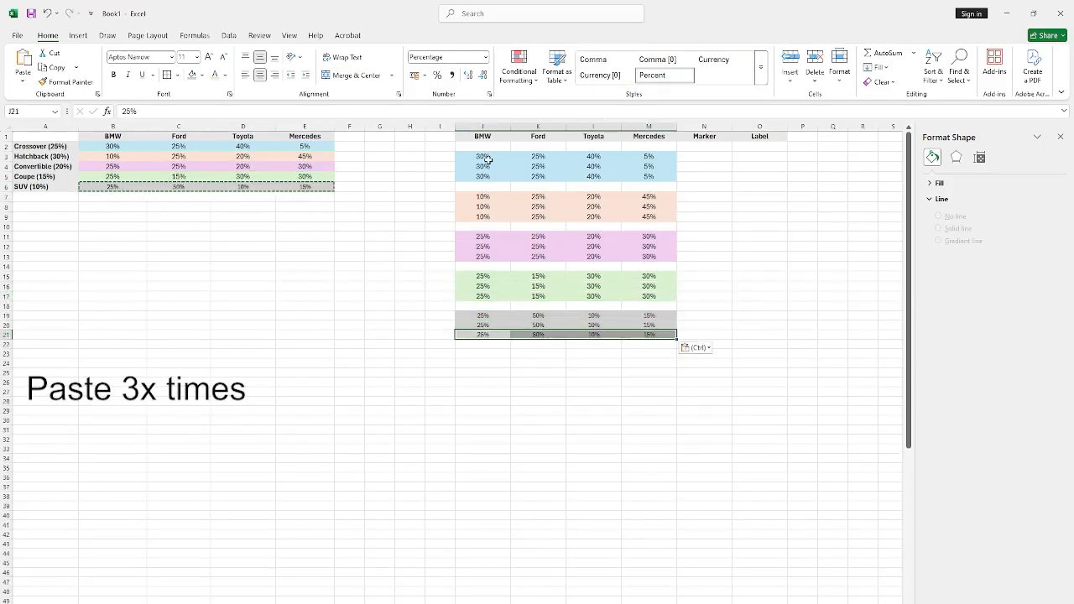
# Enter 0% in J2 and copy it across to M2 under all four brand headings.
pyautogui.click(485, 146)
pyautogui.write('0')
pyautogui.hotkey('ctrl', 'Return')
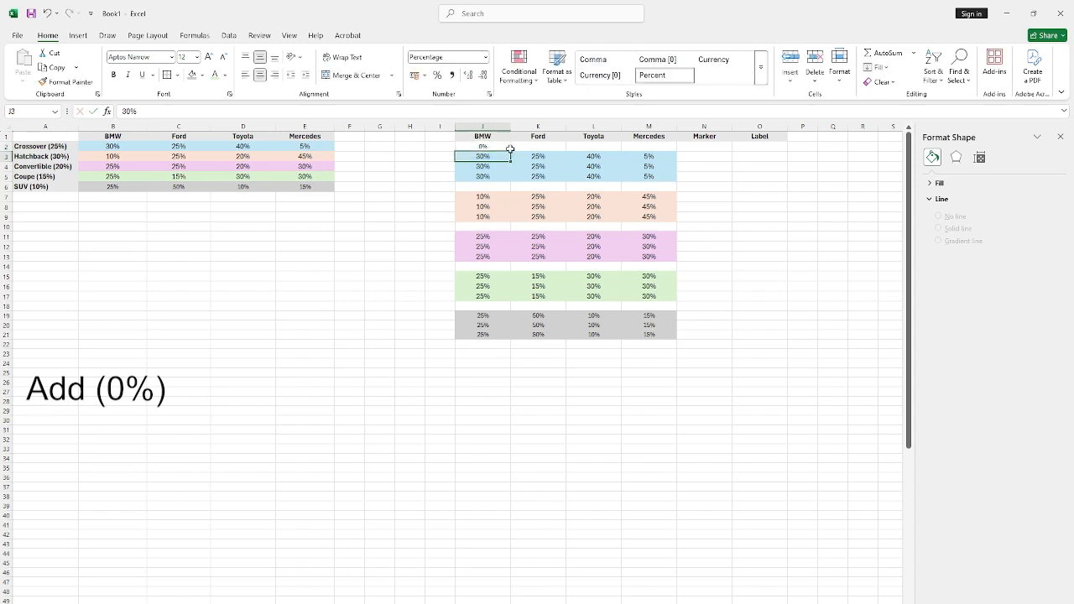
pyautogui.hotkey('ctrl', 'c')
pyautogui.hotkey('shift', 'Right')
pyautogui.hotkey('shift', 'Right')
pyautogui.hotkey('shift', 'Right')
pyautogui.hotkey('ctrl', 'v')
# Copy the 0% row J2:M2 into the blank separator rows 6, 10, 14, 18 and 22 of the new table.
pyautogui.moveTo(510, 147); pyautogui.dragTo(646, 148)
pyautogui.hotkey('ctrl', 'c')
pyautogui.click(492, 186)
pyautogui.hotkey('ctrl', 'v')
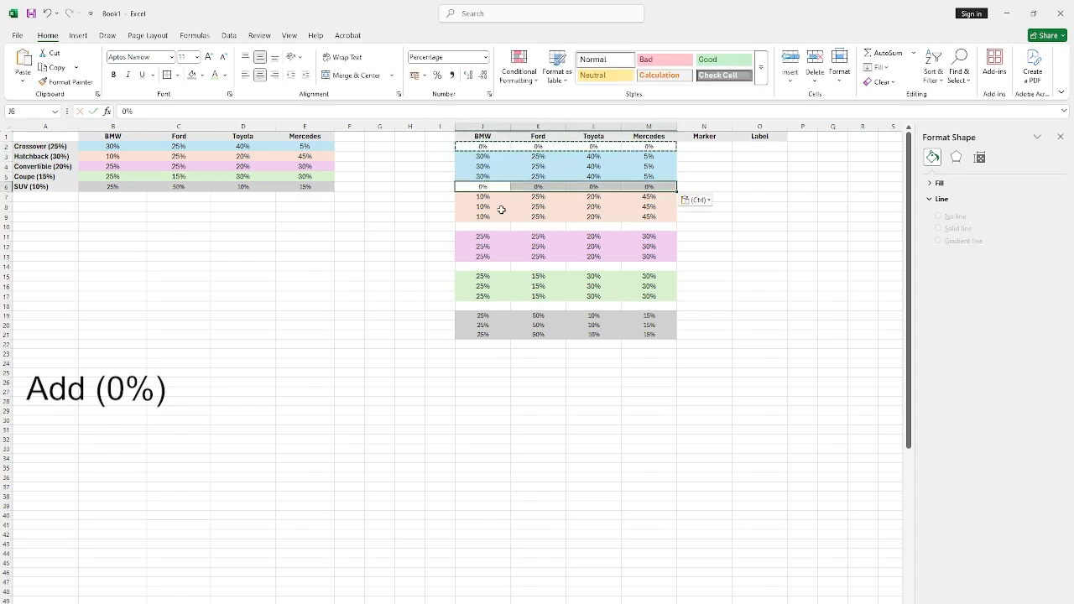
pyautogui.click(492, 226)
pyautogui.hotkey('ctrl', 'v')
pyautogui.click(494, 266)
pyautogui.hotkey('ctrl', 'v')
pyautogui.click(494, 306)
pyautogui.hotkey('ctrl', 'v')
pyautogui.click(491, 345)
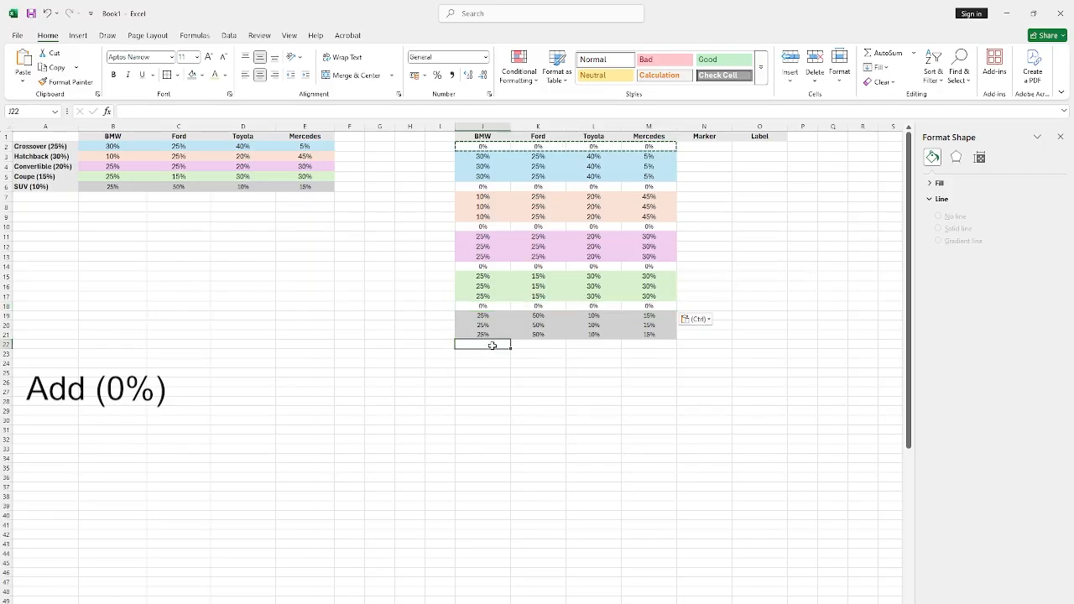
pyautogui.hotkey('ctrl', 'v')
# Apply All Borders to the new table, range I1:M22.
pyautogui.click(652, 199)
pyautogui.moveTo(665, 137); pyautogui.dragTo(446, 348)
pyautogui.click(177, 77)
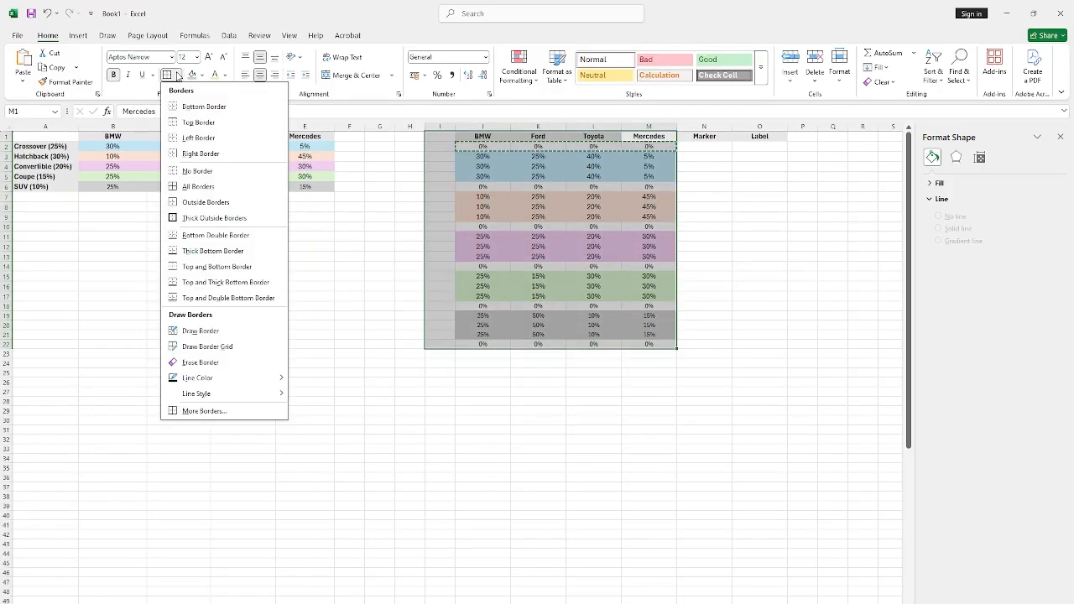
pyautogui.click(200, 187)
pyautogui.click(449, 223)
# Format cells I2:I22 with the custom number format 0"%".
pyautogui.click(441, 127)
pyautogui.moveTo(441, 151); pyautogui.dragTo(439, 344)
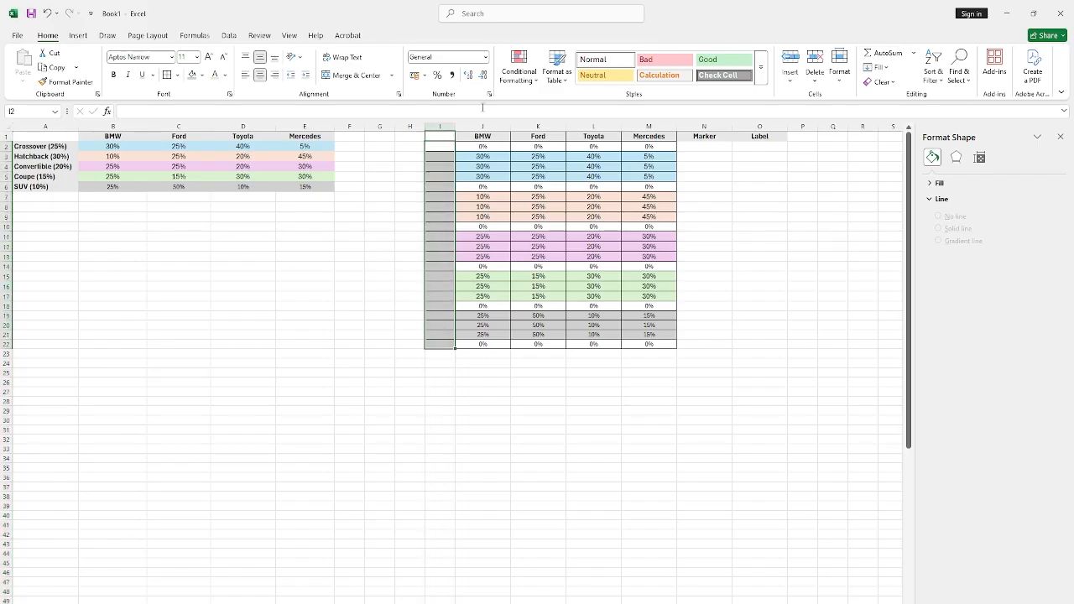
pyautogui.click(485, 56)
pyautogui.click(470, 370)
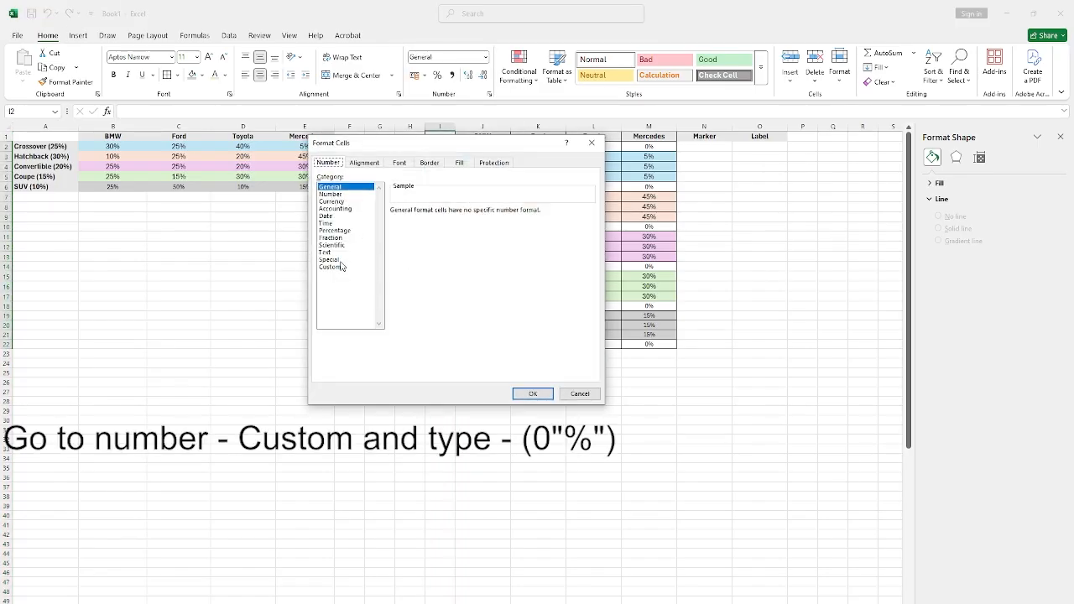
pyautogui.click(331, 266)
pyautogui.click(397, 239)
pyautogui.click(415, 220)
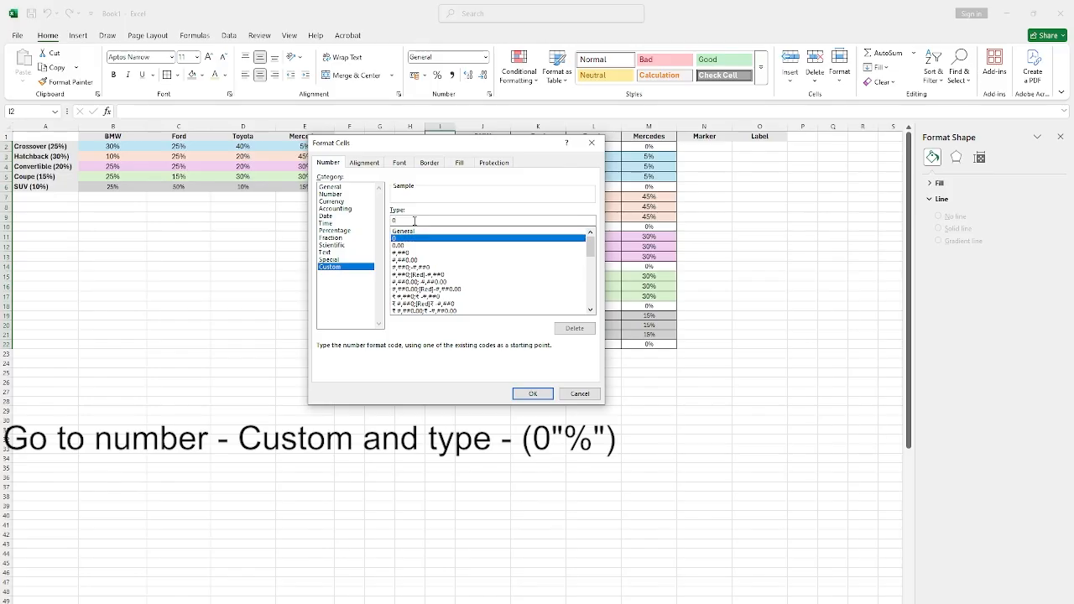
pyautogui.write('"%"')
pyautogui.click(532, 393)
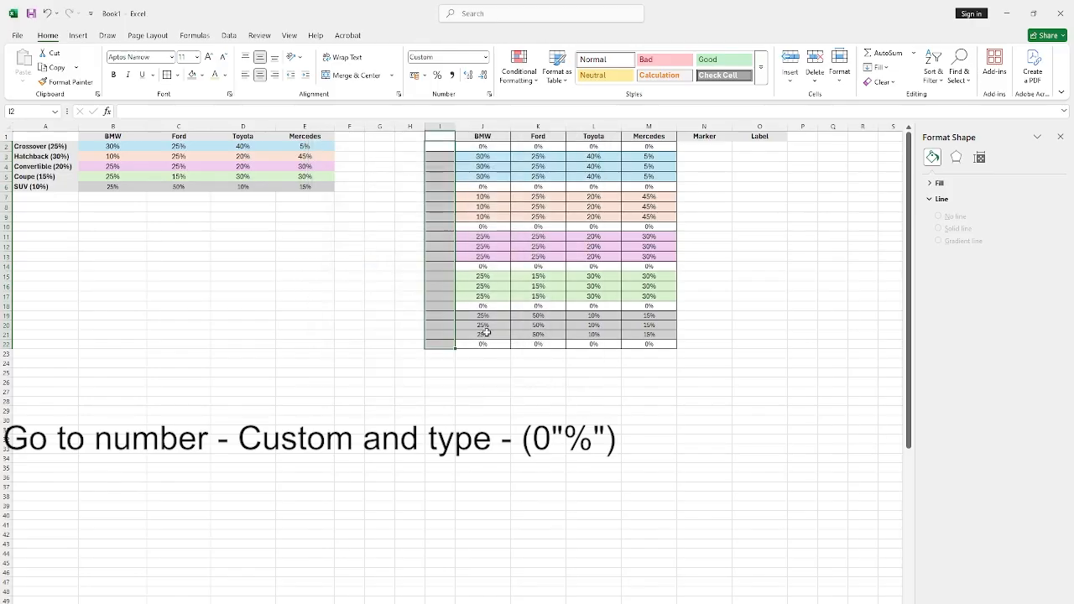
pyautogui.click(380, 276)
# Enter 0 in I3 as the starting value of the Crossover block.
pyautogui.click(440, 157)
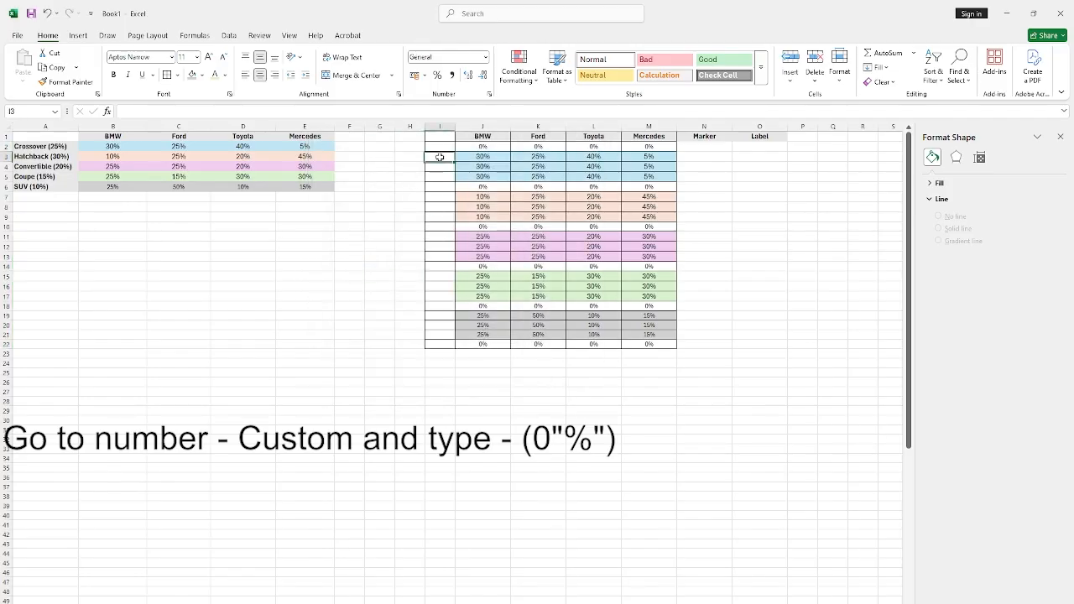
pyautogui.write('0')
pyautogui.press('Return')
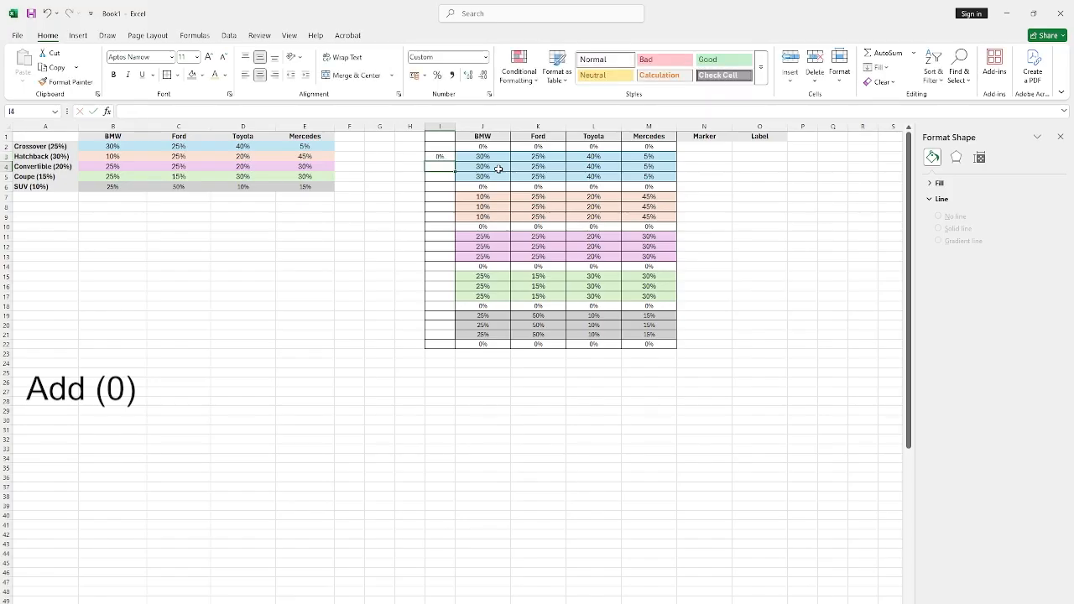
# Enter the Crossover share 25 in I5 and copy it into I7 at the start of the Hatchback block.
pyautogui.click(61, 147)
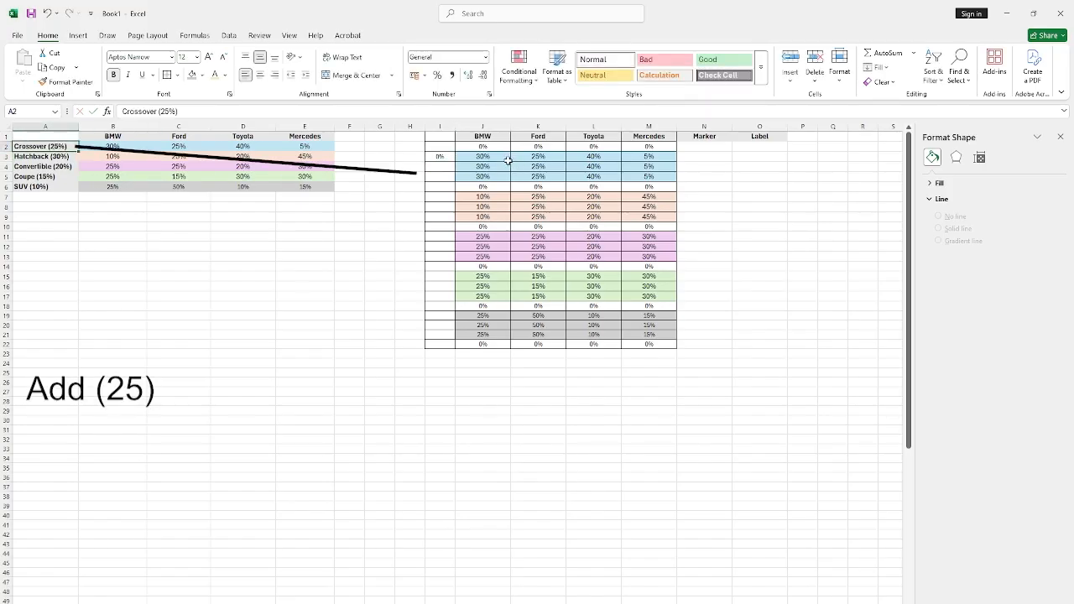
pyautogui.click(450, 178)
pyautogui.write('25')
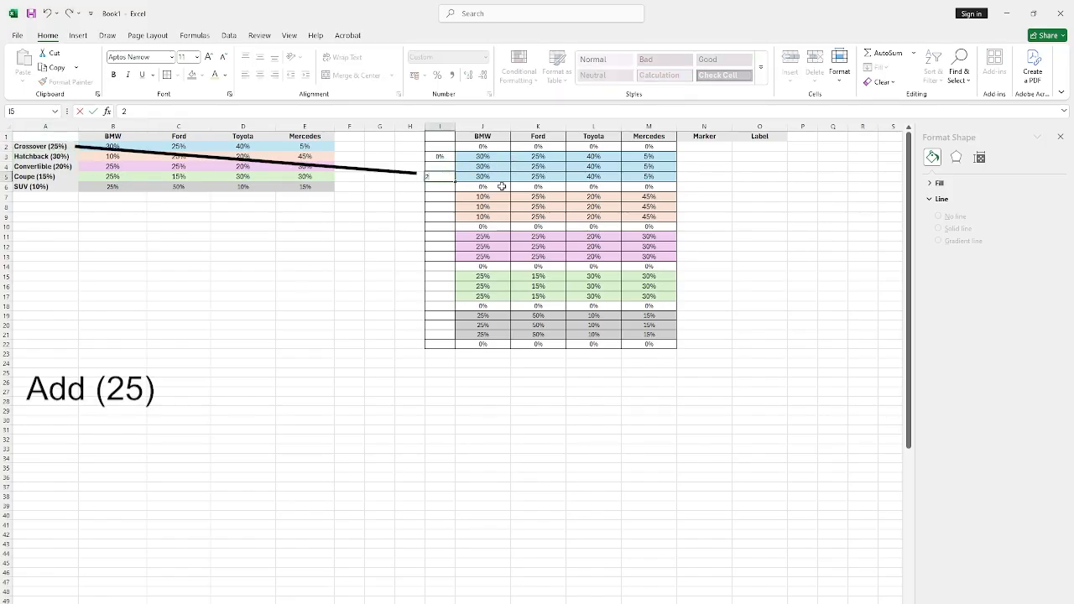
pyautogui.press('Return')
pyautogui.press('Up')
pyautogui.hotkey('ctrl', 'c')
pyautogui.press('Down')
pyautogui.press('Down')
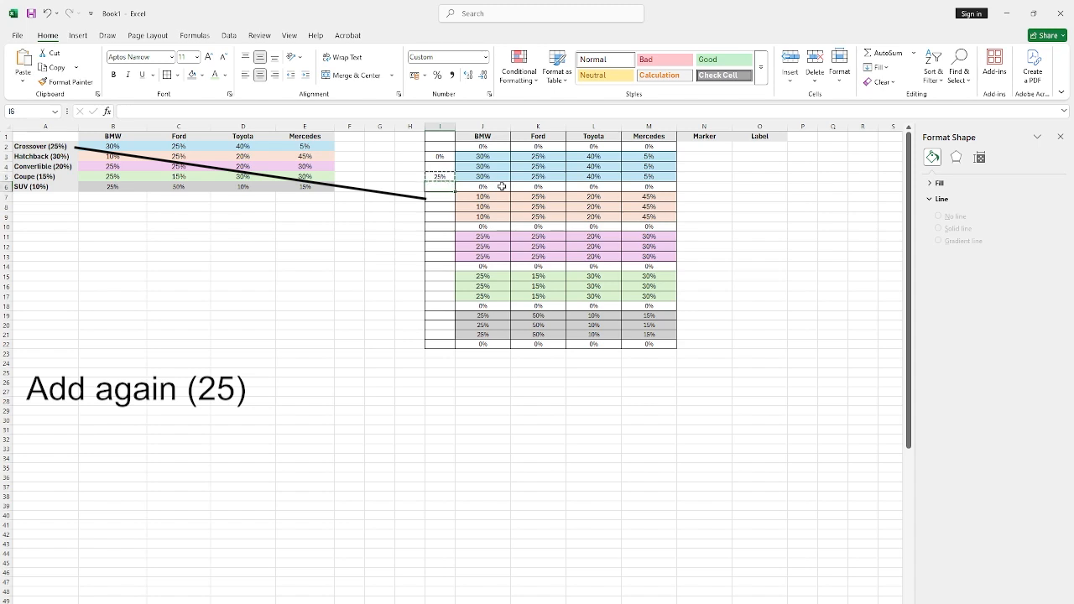
pyautogui.press('Return')
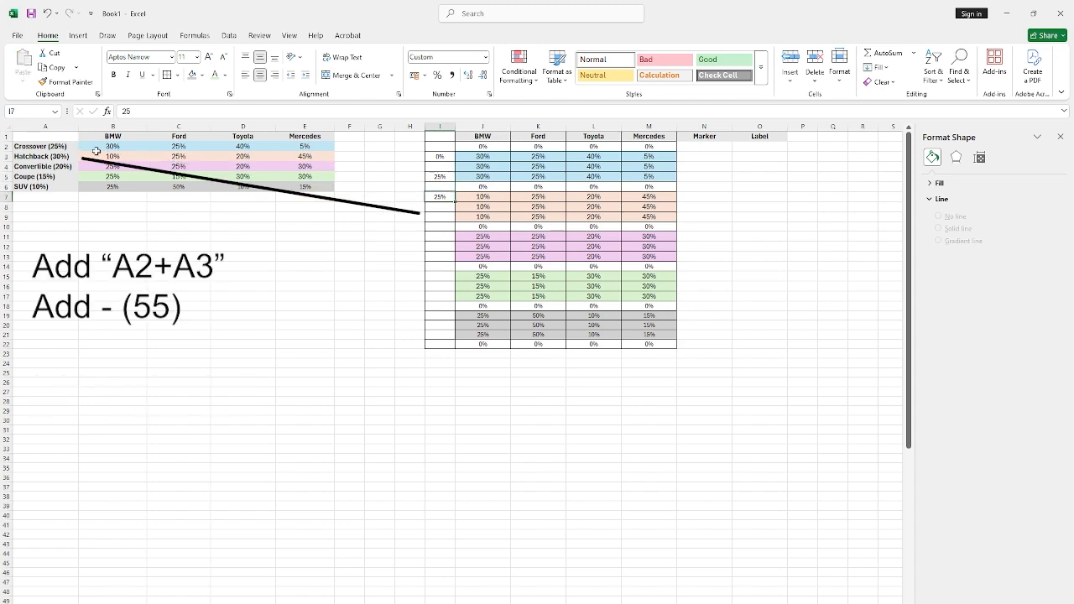
# Enter the combined Crossover and Hatchback share, 55, in I9 and I11.
pyautogui.moveTo(67, 146); pyautogui.dragTo(69, 156)
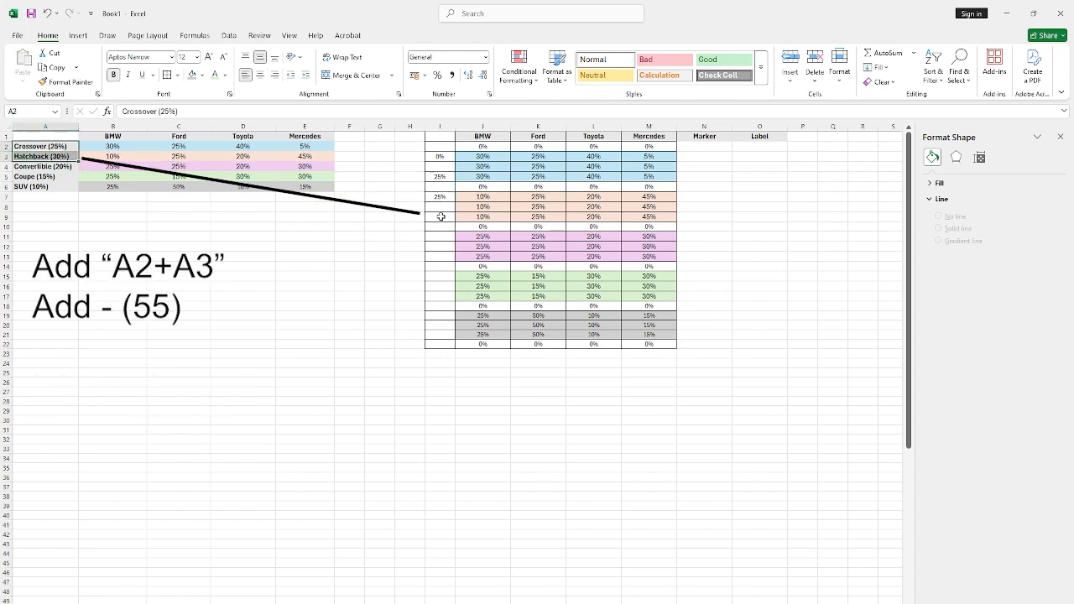
pyautogui.click(441, 216)
pyautogui.write('55')
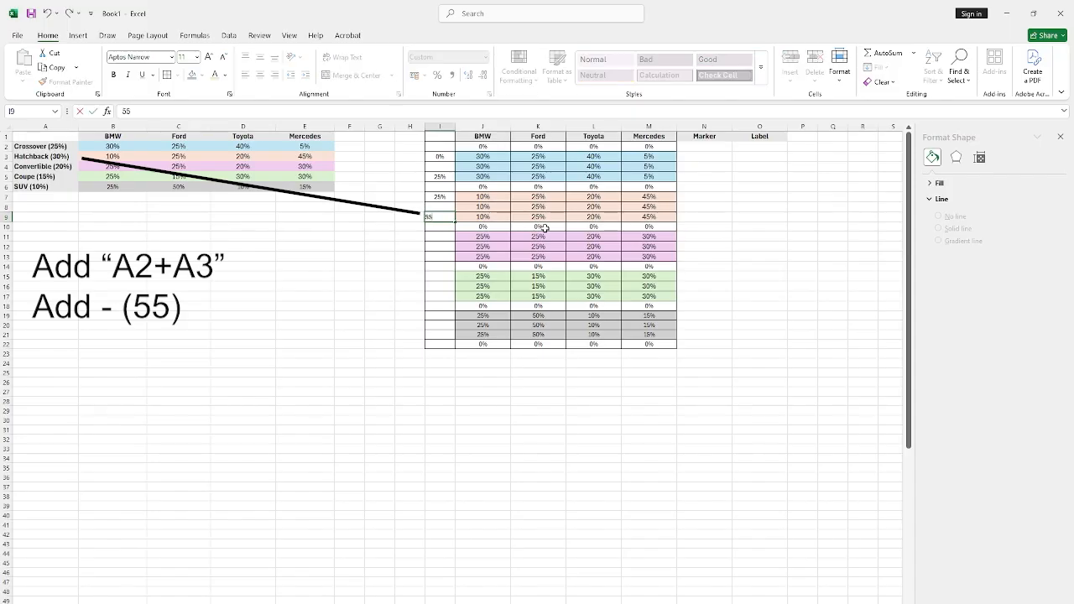
pyautogui.press('Return')
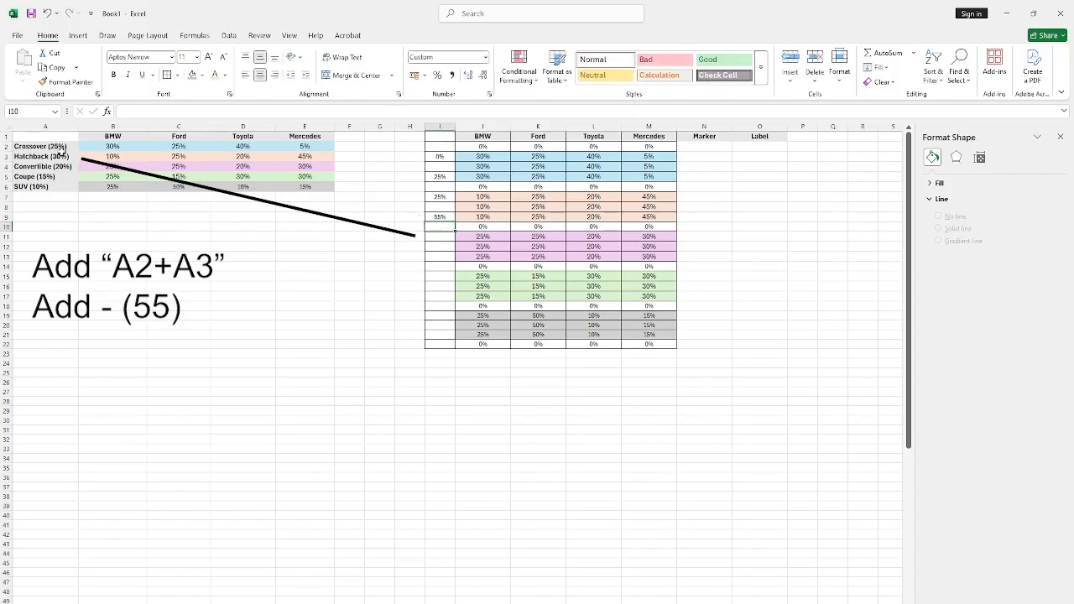
pyautogui.moveTo(62, 148); pyautogui.dragTo(66, 158)
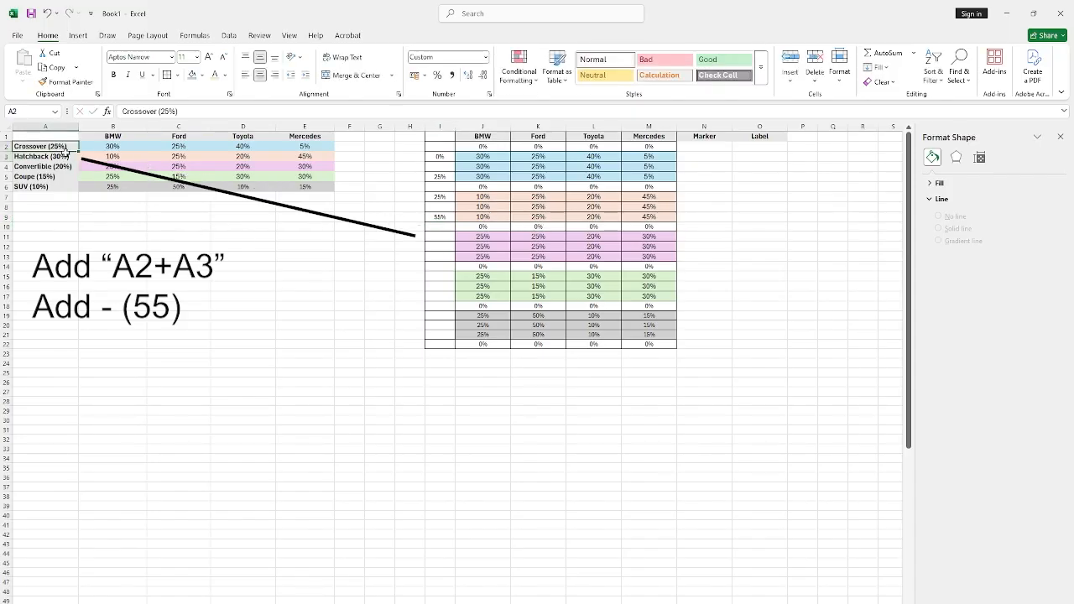
pyautogui.click(453, 238)
pyautogui.write('5')
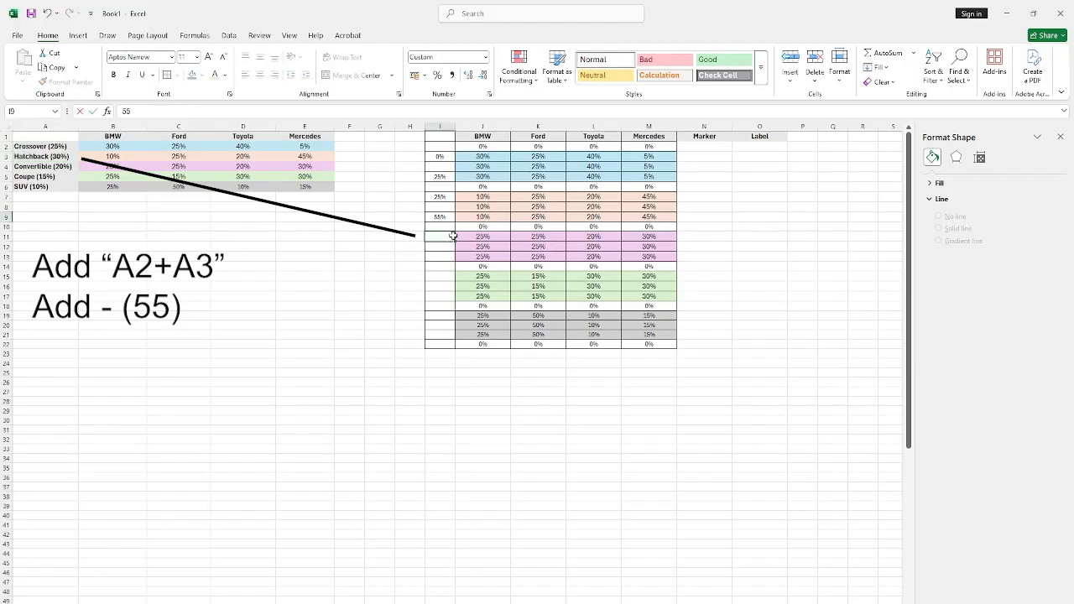
pyautogui.press('Return')
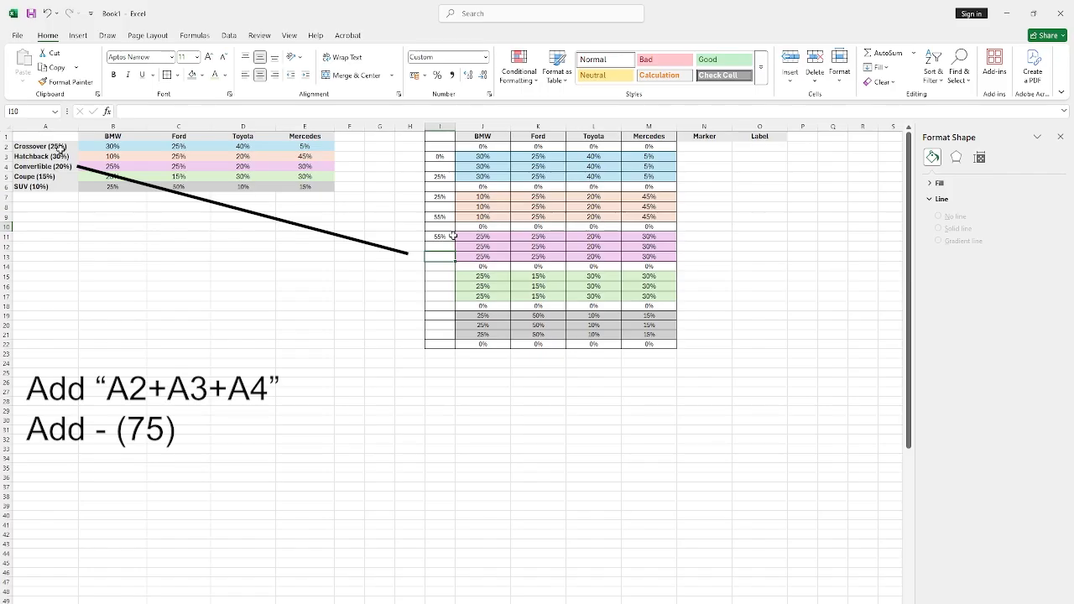
# Enter the combined Crossover, Hatchback and Convertible share, 75, in I13 and I15.
pyautogui.moveTo(61, 147); pyautogui.dragTo(60, 164)
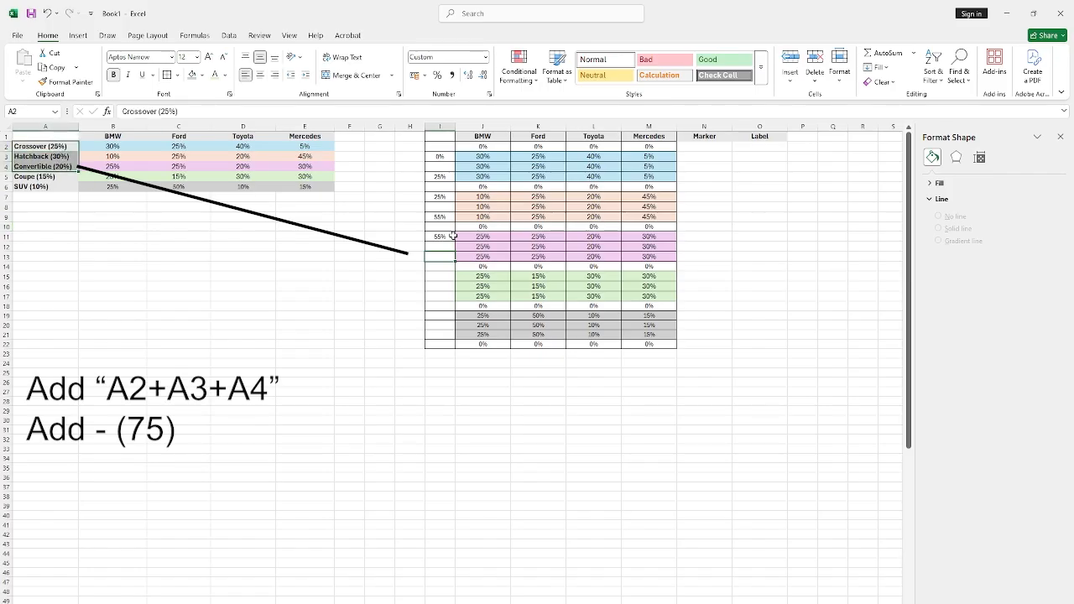
pyautogui.write('75')
pyautogui.press('Return')
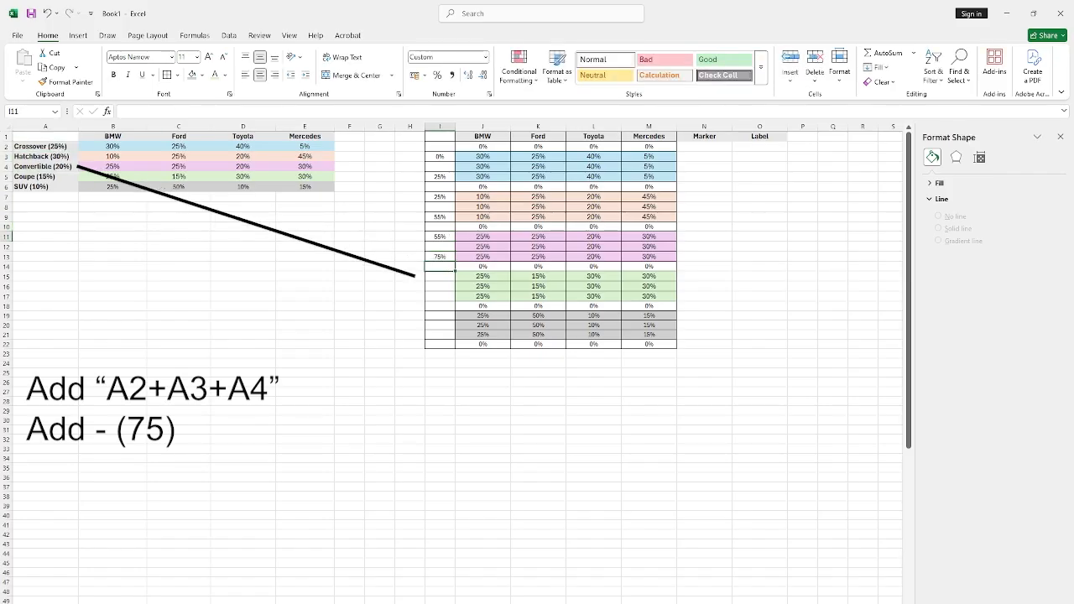
pyautogui.write('55')
pyautogui.press('Return')
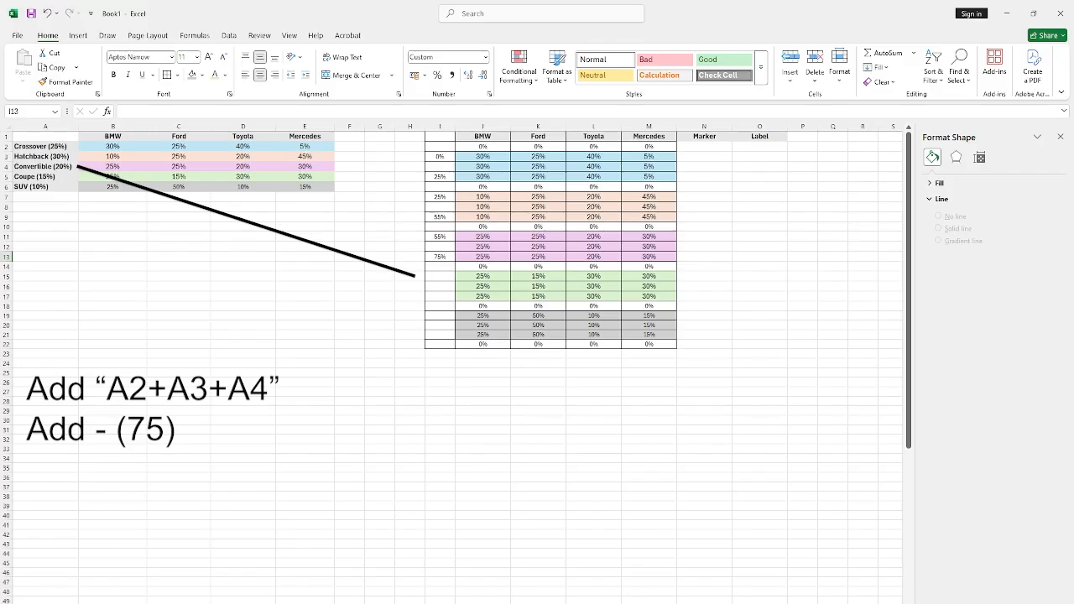
pyautogui.write('75')
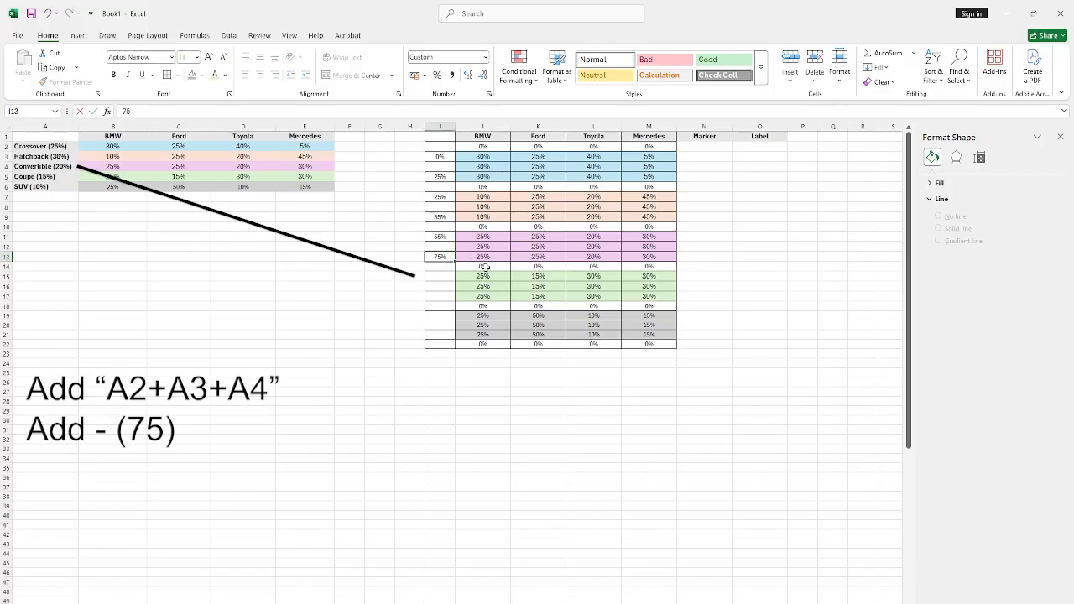
pyautogui.press('Return')
pyautogui.click(437, 276)
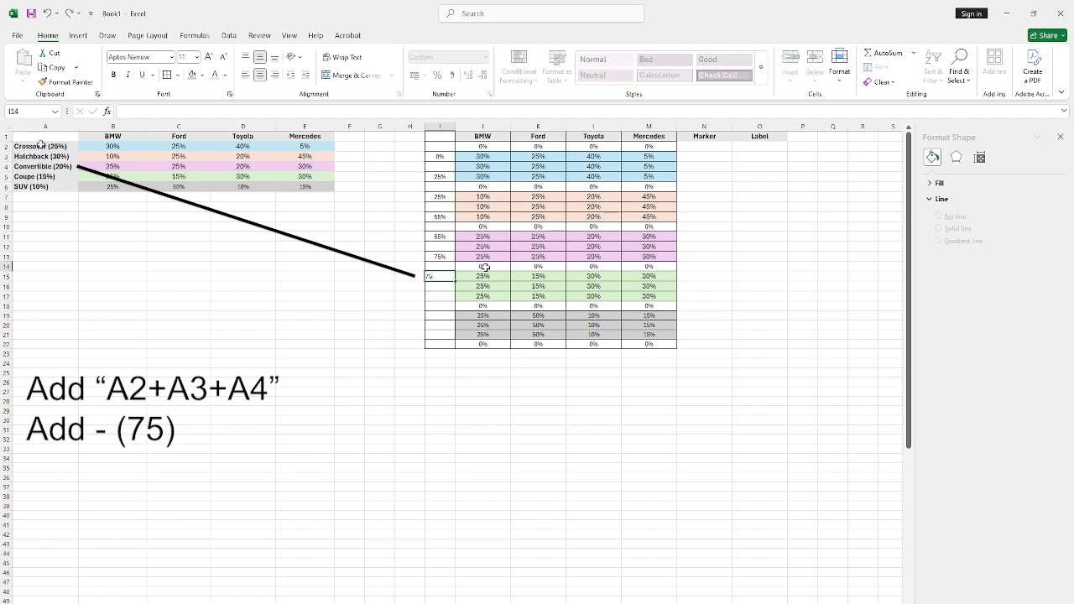
pyautogui.write('75')
pyautogui.press('Return')
# Enter the combined share of the segments from Crossover through Coupe, 90, in I17.
pyautogui.moveTo(46, 146); pyautogui.dragTo(55, 176)
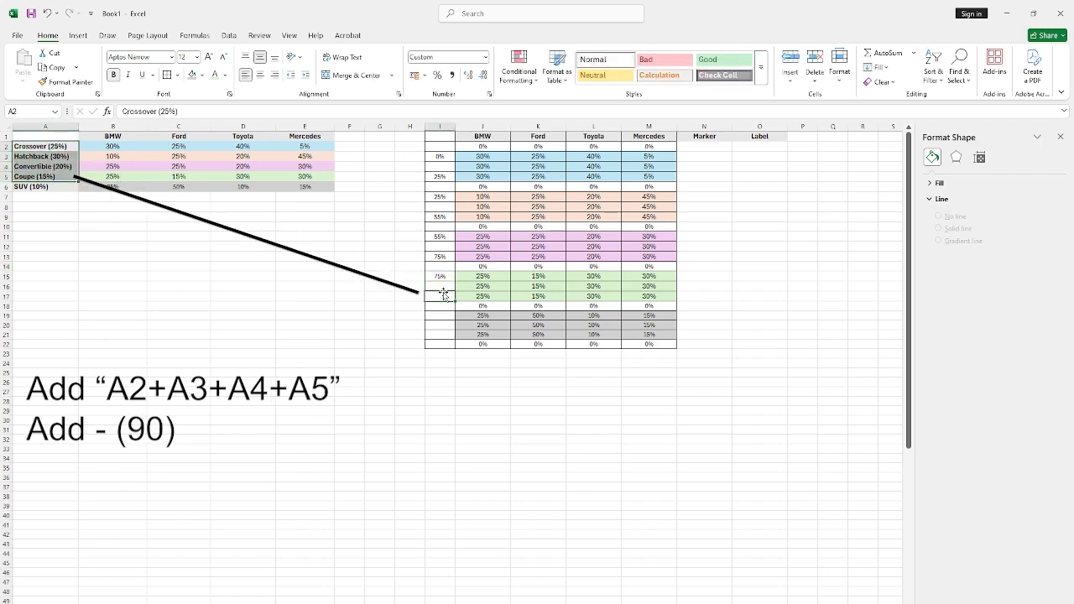
pyautogui.click(444, 294)
pyautogui.write('90')
pyautogui.press('Return')
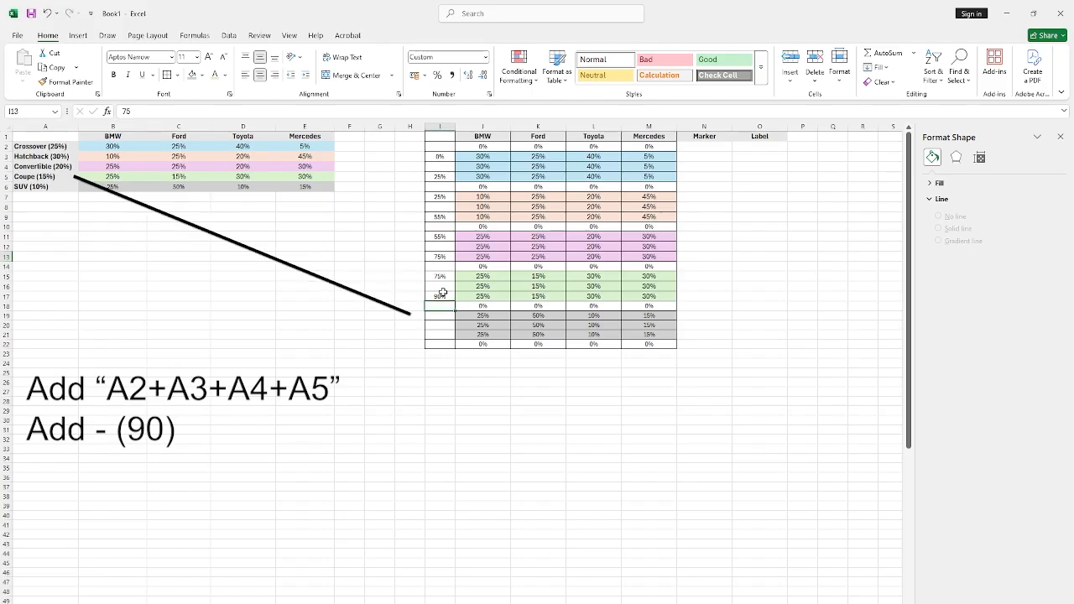
# Enter the cumulative share 90 in I19 and the full share 100 in I21 and I22.
pyautogui.write('90')
pyautogui.press('Return')
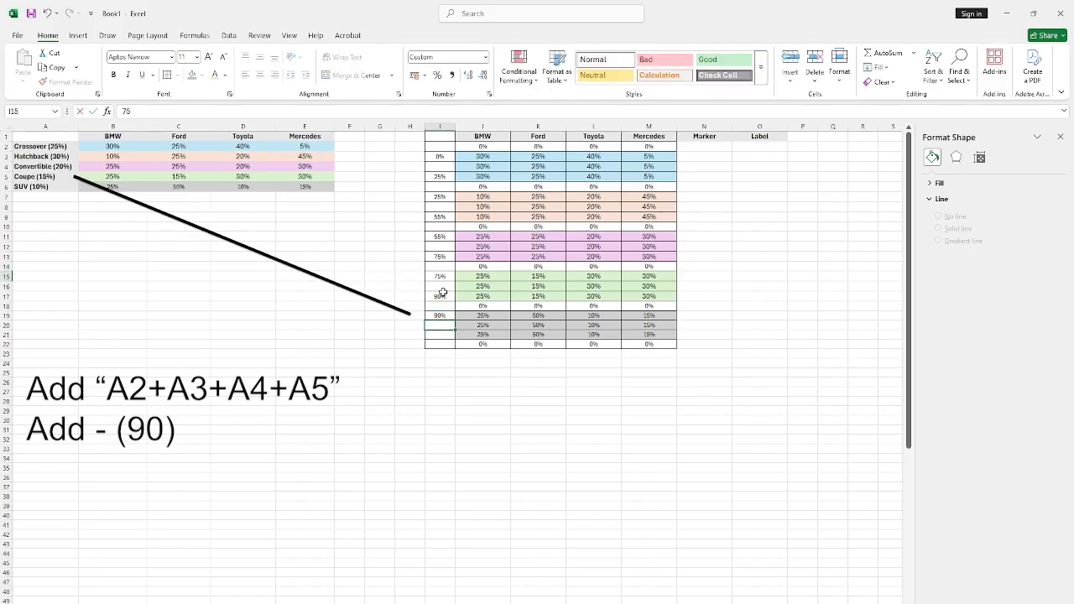
pyautogui.press('Return')
pyautogui.write('100')
pyautogui.press('Return')
pyautogui.write('1')
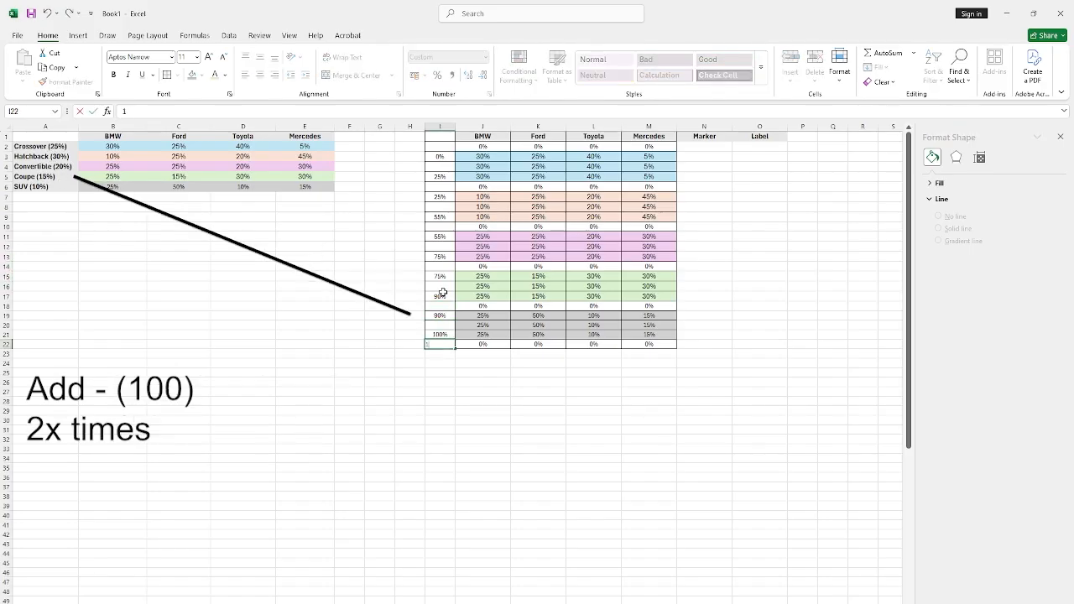
pyautogui.write('00')
pyautogui.press('Return')
pyautogui.press('Up')
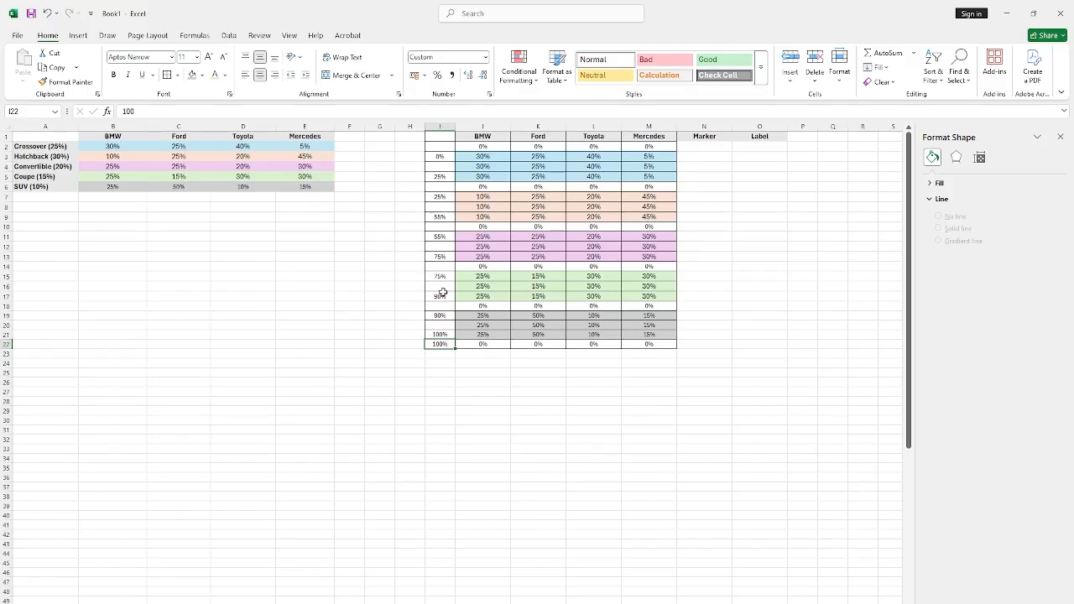
# Enter the midpoint formula =(I3+I5)/2 in I4 for the Crossover block.
pyautogui.click(440, 167)
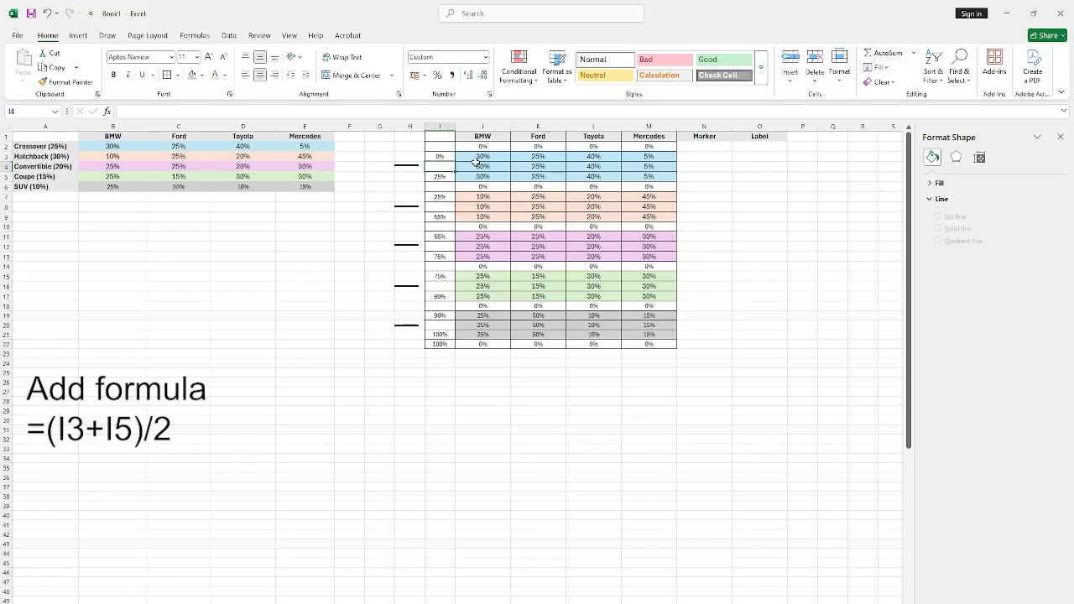
pyautogui.write('=')
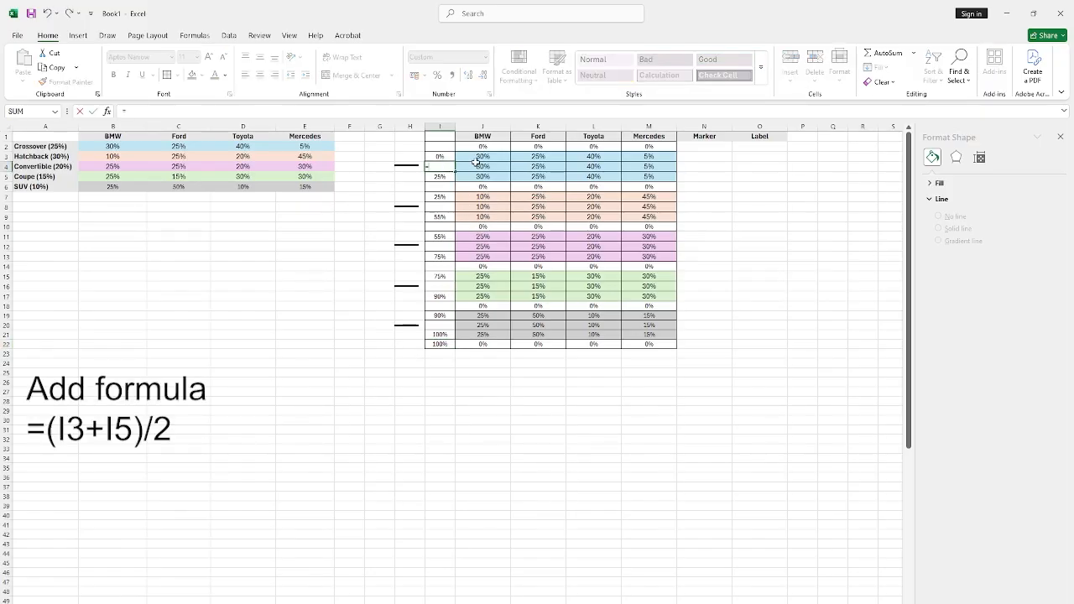
pyautogui.write('(')
pyautogui.click(435, 157)
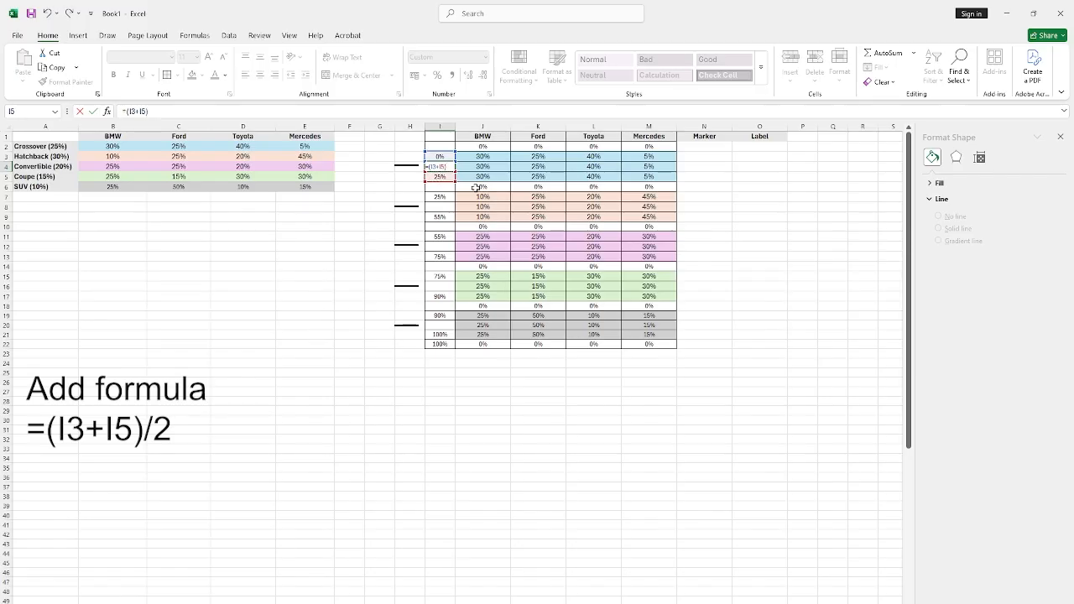
pyautogui.press('Return')
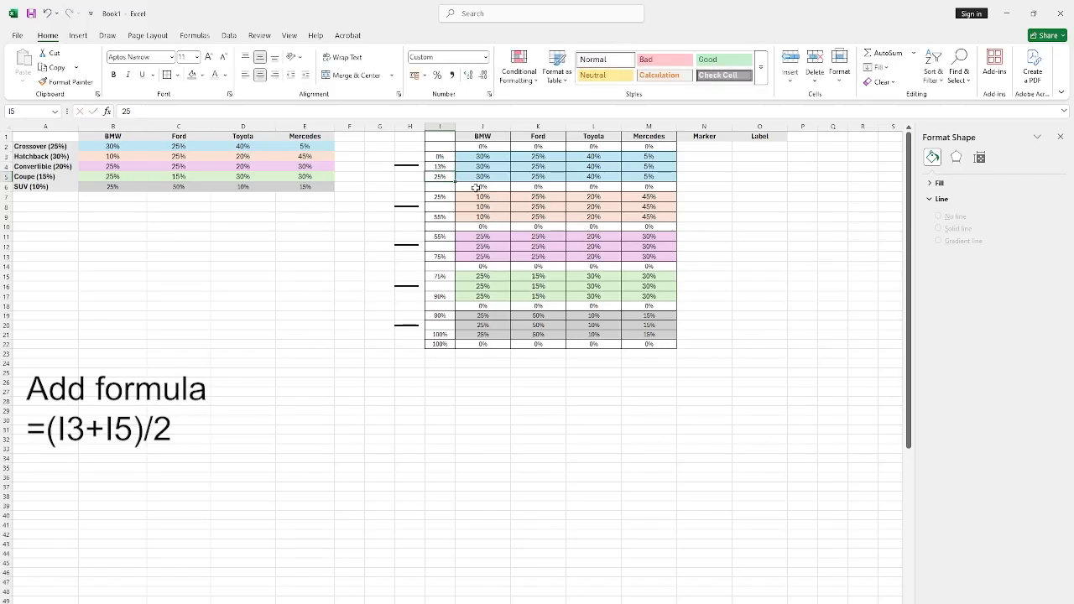
pyautogui.click(450, 167)
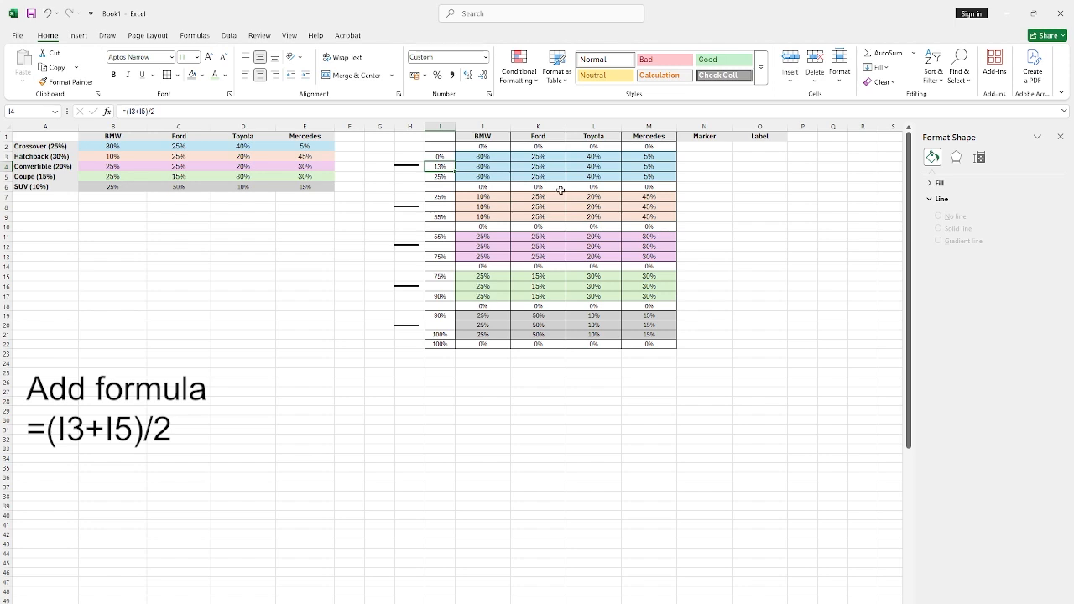
pyautogui.press('Down')
pyautogui.press('Down')
pyautogui.press('Down')
pyautogui.press('Down')
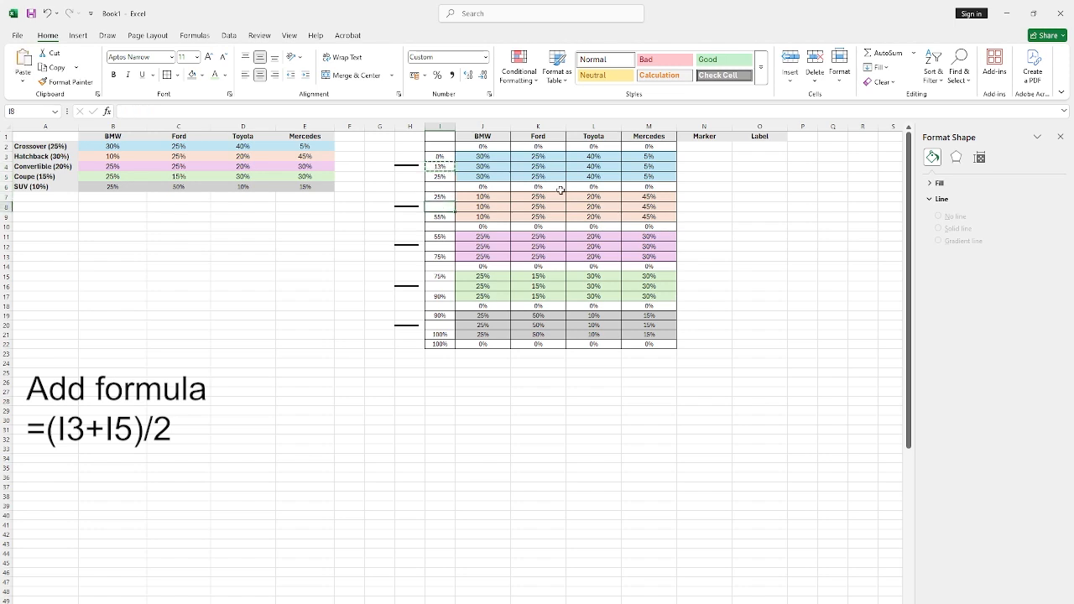
pyautogui.press('Up')
pyautogui.press('Up')
pyautogui.press('Up')
pyautogui.press('Up')
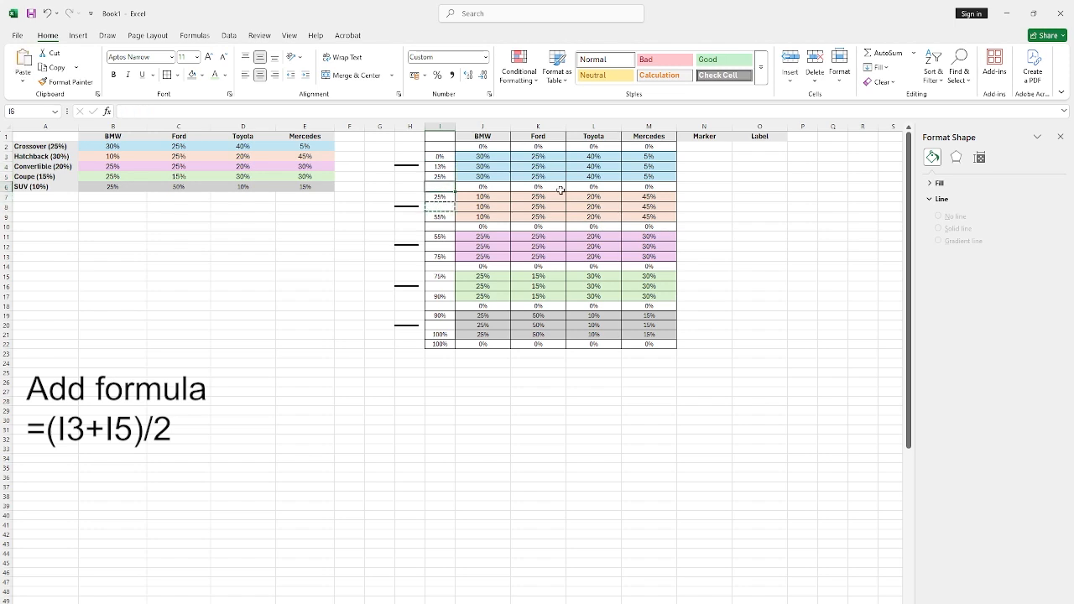
# Copy the midpoint formula from I4 into I8 in the middle of the Hatchback block.
pyautogui.hotkey('ctrl', 'c')
pyautogui.press('Down')
pyautogui.press('Down')
pyautogui.press('Down')
pyautogui.press('Down')
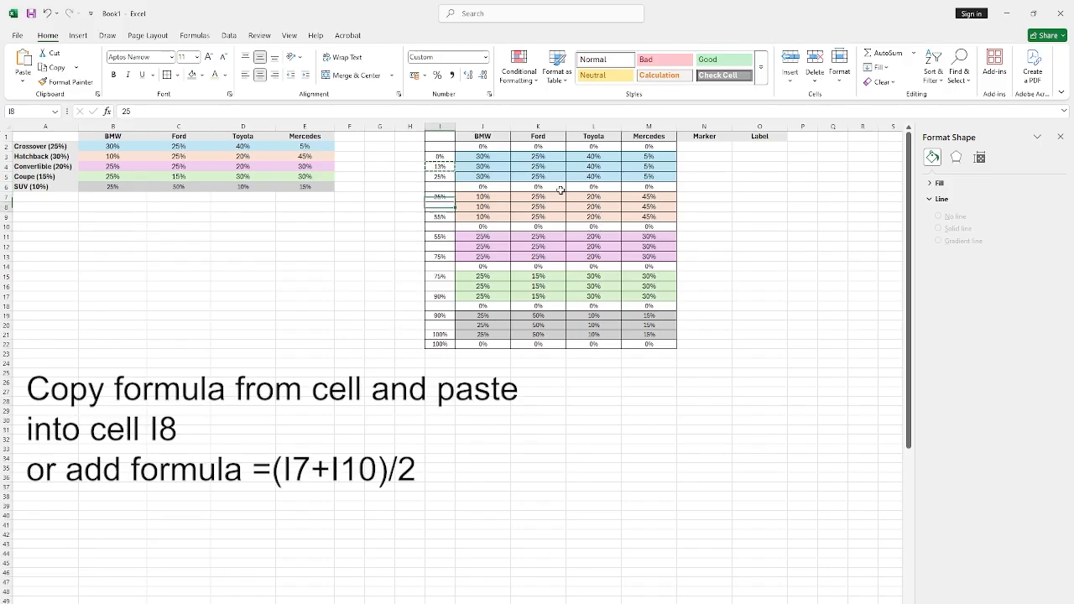
pyautogui.hotkey('ctrl', 'v')
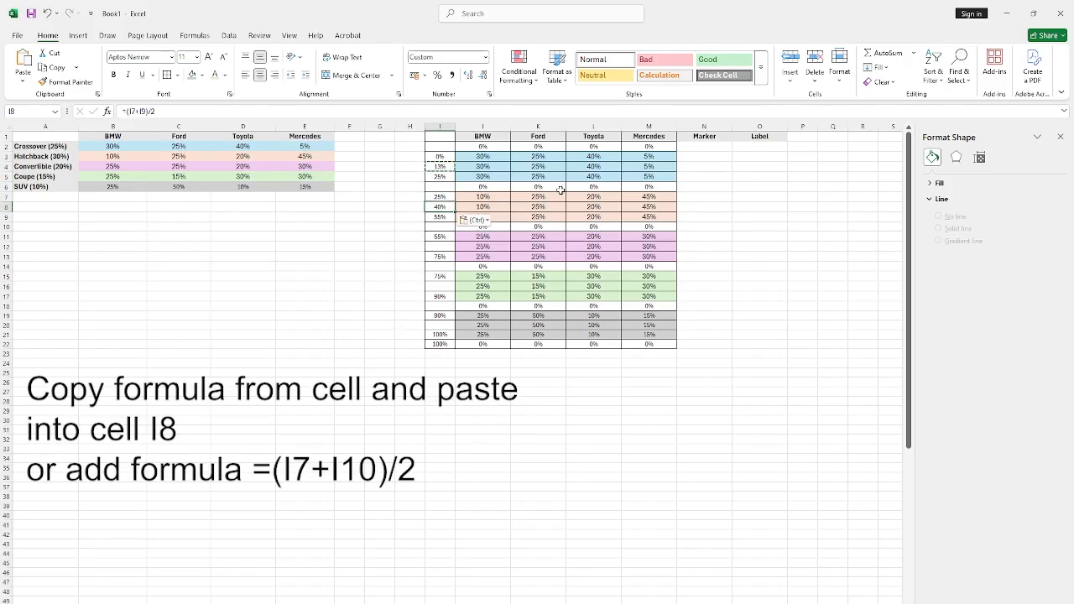
# Paste the copied midpoint formula into I12, I16 and I20, the middle rows of the Convertible, Coupe and SUV blocks.
pyautogui.press('Down')
pyautogui.press('Down')
pyautogui.press('Down')
pyautogui.press('Down')
pyautogui.hotkey('ctrl', 'v')
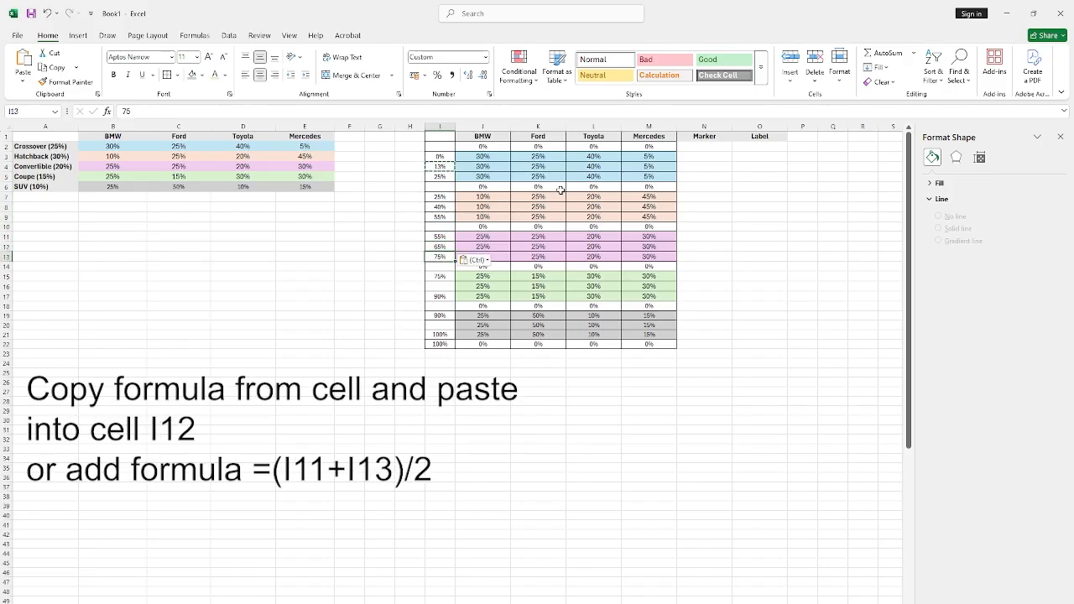
pyautogui.press('Down')
pyautogui.press('Down')
pyautogui.press('Down')
pyautogui.press('Down')
pyautogui.hotkey('ctrl', 'v')
pyautogui.press('Down')
pyautogui.press('Down')
pyautogui.press('Down')
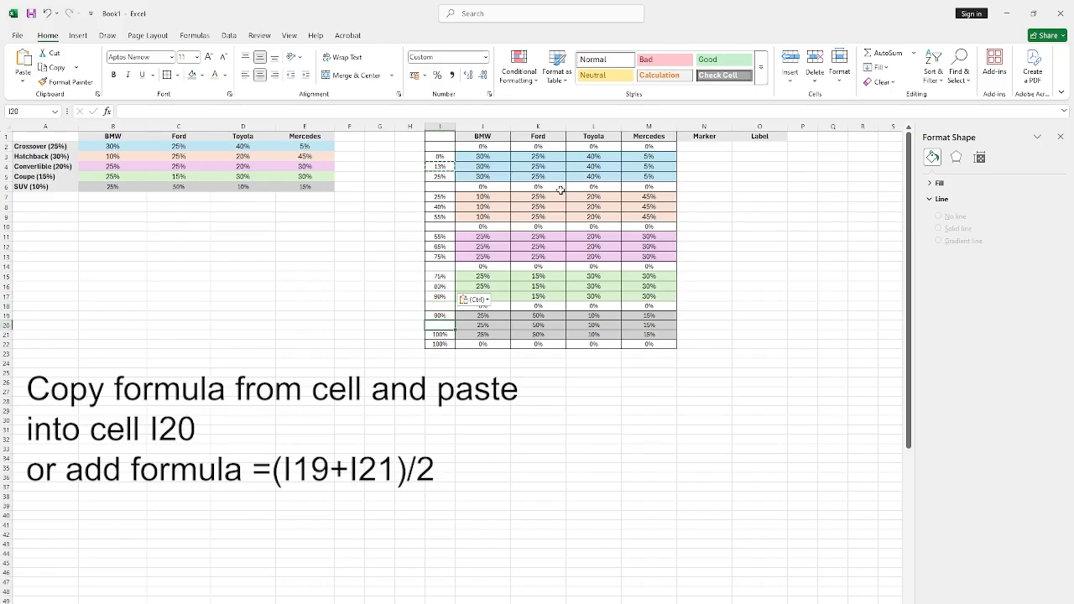
pyautogui.hotkey('ctrl', 'v')
# Copy the Crossover block's end share from I5 into the separator row cell I6.
pyautogui.press('Up')
pyautogui.press('Up')
pyautogui.press('Up')
pyautogui.press('Up')
pyautogui.press('Up')
pyautogui.press('Up')
pyautogui.press('Up')
pyautogui.press('Up')
pyautogui.press('Up')
pyautogui.press('Up')
pyautogui.press('Up')
pyautogui.press('Up')
pyautogui.press('Up')
pyautogui.press('Up')
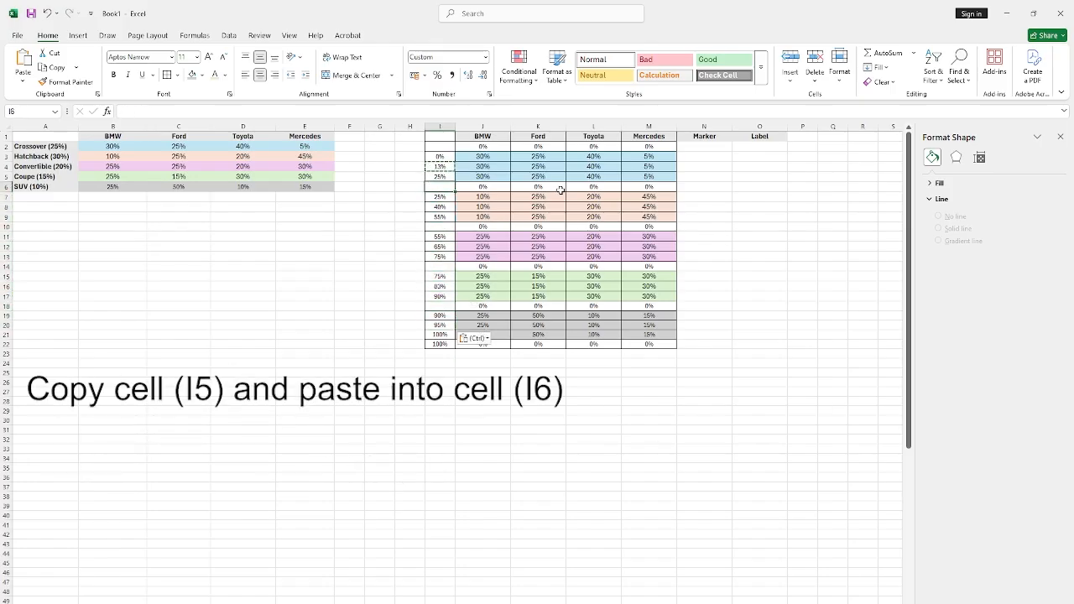
pyautogui.press('Return')
# Fill the separator cells I10 and I14 with the cumulative shares from I9 and I13 directly above them.
pyautogui.press('Down')
pyautogui.press('Down')
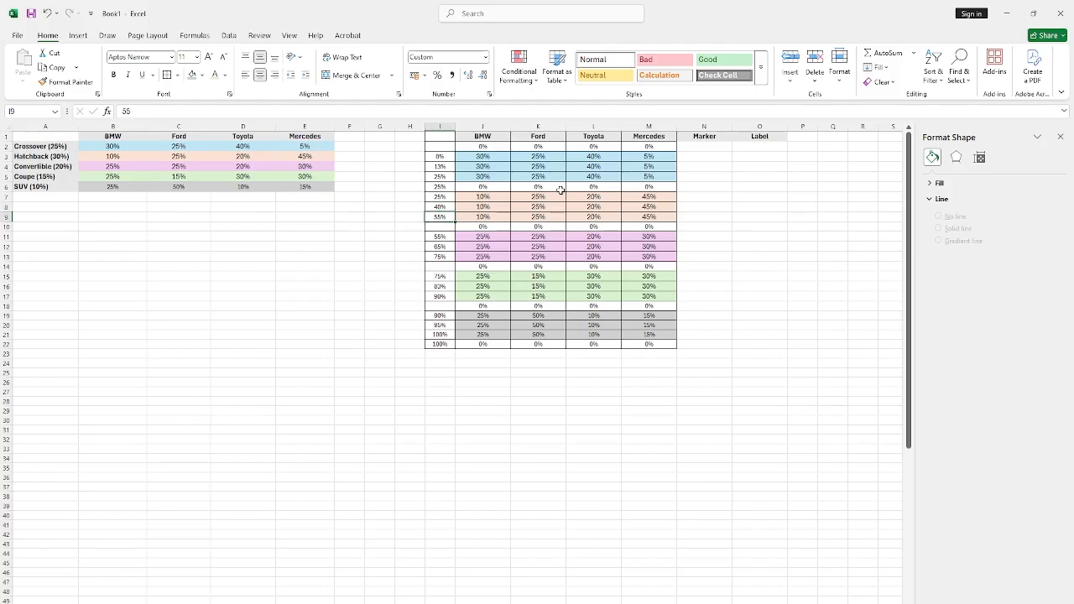
pyautogui.hotkey('shift', 'Down')
pyautogui.press('Down')
pyautogui.press('Down')
pyautogui.press('Down')
pyautogui.press('Down')
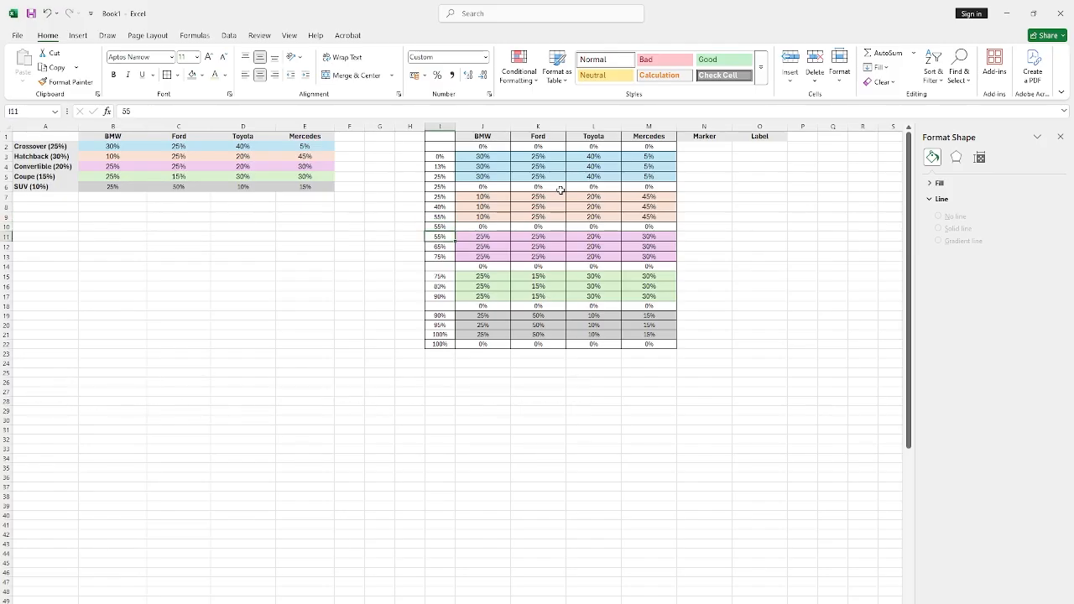
pyautogui.hotkey('shift', 'Down')
pyautogui.hotkey('ctrl', 'd')
# Fill the separator cell I18 with the cumulative share from I17.
pyautogui.press('Down')
pyautogui.press('Down')
pyautogui.press('Down')
pyautogui.press('Down')
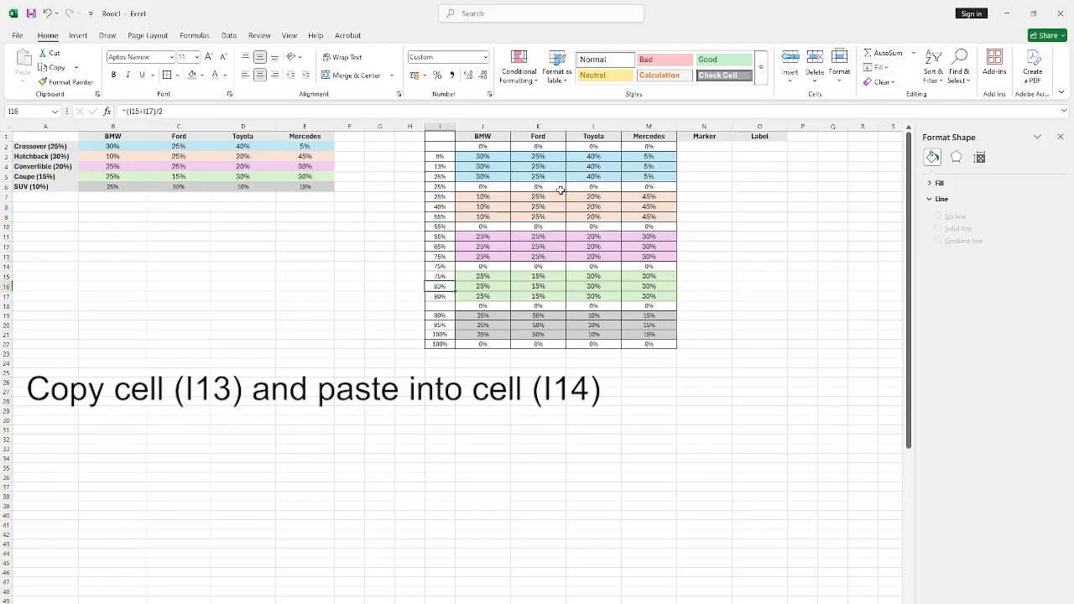
pyautogui.hotkey('shift', 'Down')
pyautogui.hotkey('ctrl', 'd')
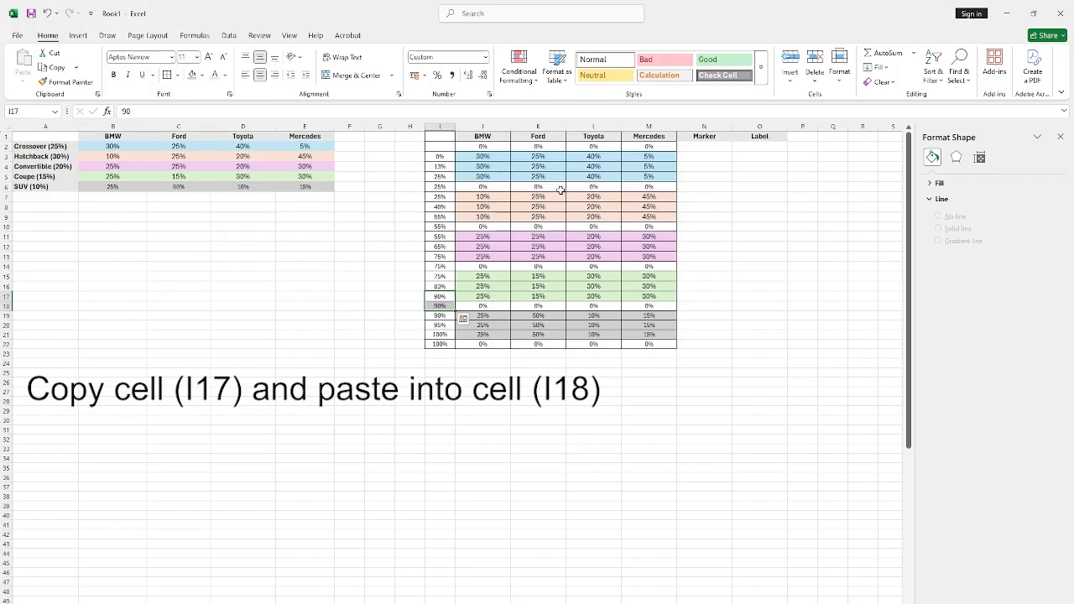
pyautogui.press('Up')
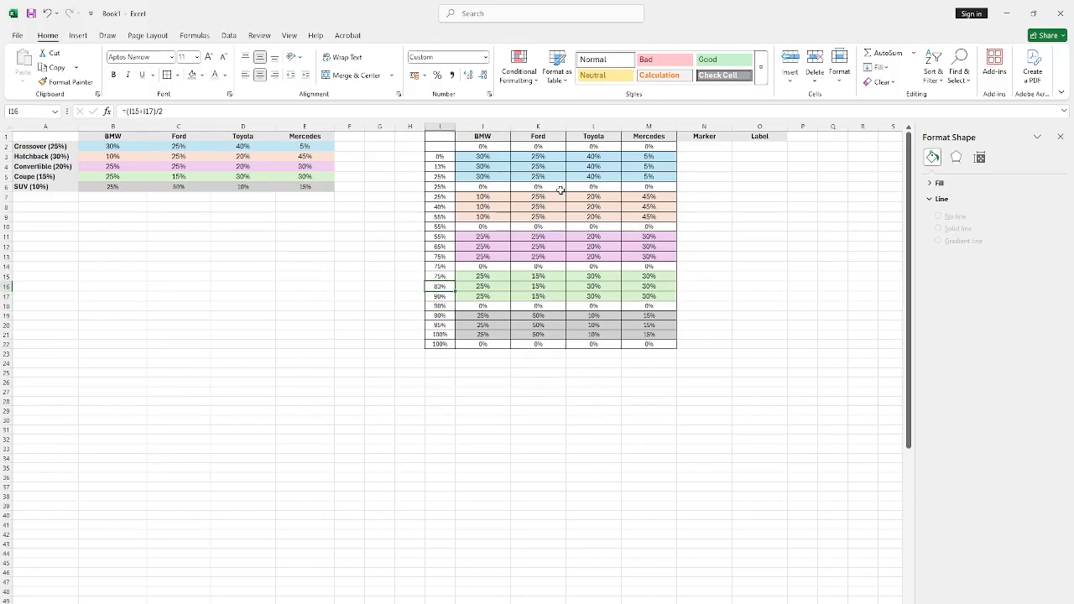
# Enter 100% in N4, the Marker cell for the middle row of the Crossover block.
pyautogui.click(703, 138)
pyautogui.press('Down')
pyautogui.press('Down')
pyautogui.press('Down')
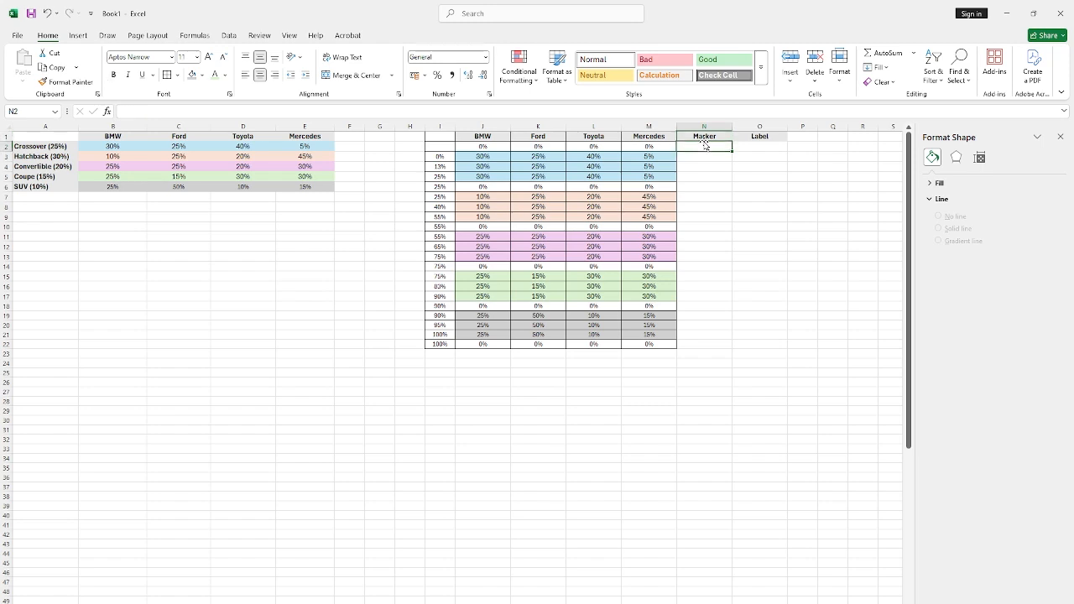
pyautogui.write('100')
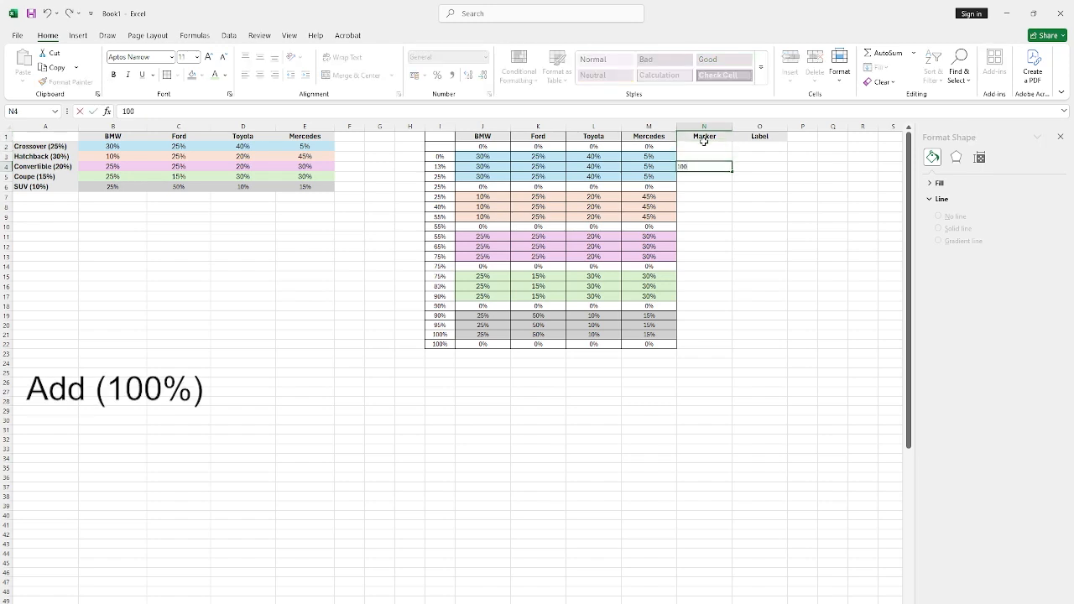
pyautogui.write('%')
pyautogui.press('Return')
# Copy the 100% marker from N4 into N8 and N12 for the Hatchback and Convertible blocks.
pyautogui.press('Up')
pyautogui.hotkey('ctrl', 'c')
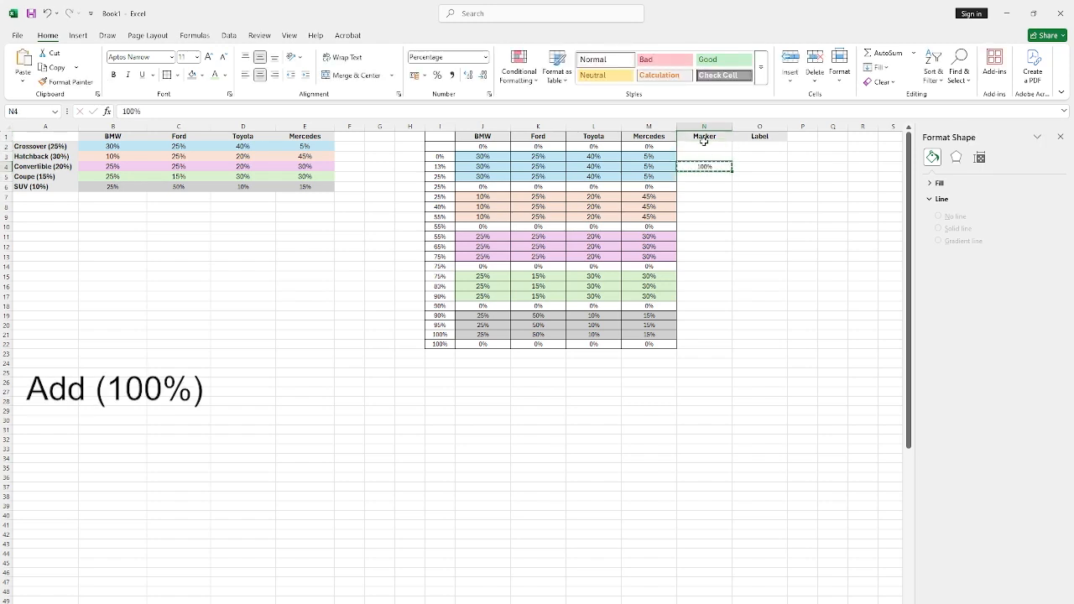
pyautogui.press('Down')
pyautogui.press('Down')
pyautogui.press('Down')
pyautogui.press('Down')
pyautogui.hotkey('ctrl', 'v')
pyautogui.press('Down')
pyautogui.press('Down')
pyautogui.press('Down')
pyautogui.press('Down')
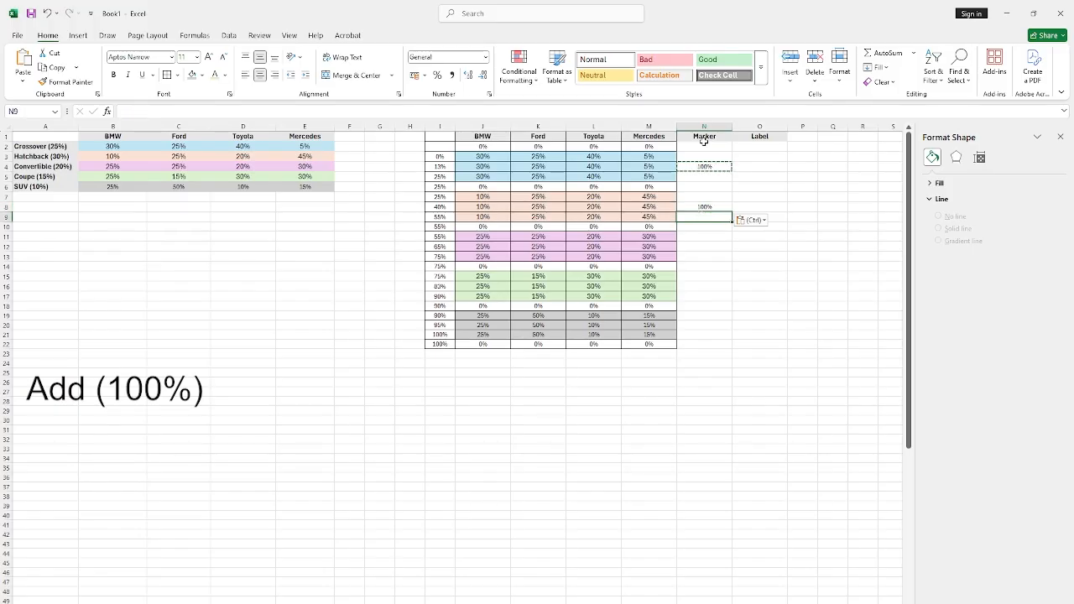
pyautogui.hotkey('ctrl', 'v')
# Paste the copied 100% marker into N16 and N20 for the Coupe and SUV blocks.
pyautogui.press('Down')
pyautogui.press('Down')
pyautogui.press('Down')
pyautogui.press('Down')
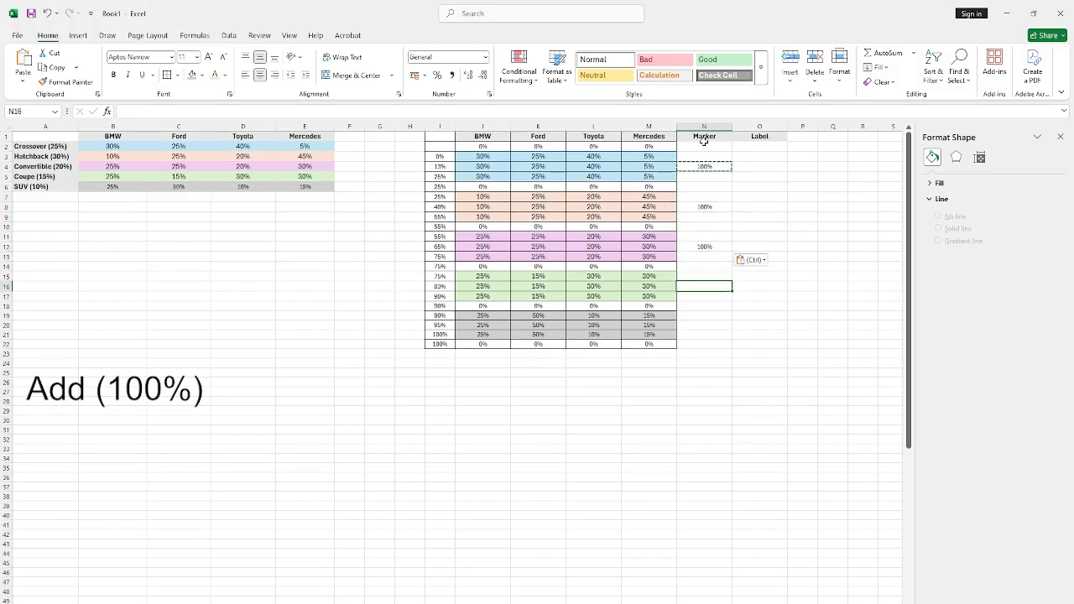
pyautogui.hotkey('ctrl', 'v')
pyautogui.press('Down')
pyautogui.press('Down')
pyautogui.press('Down')
pyautogui.press('Down')
pyautogui.hotkey('ctrl', 'v')
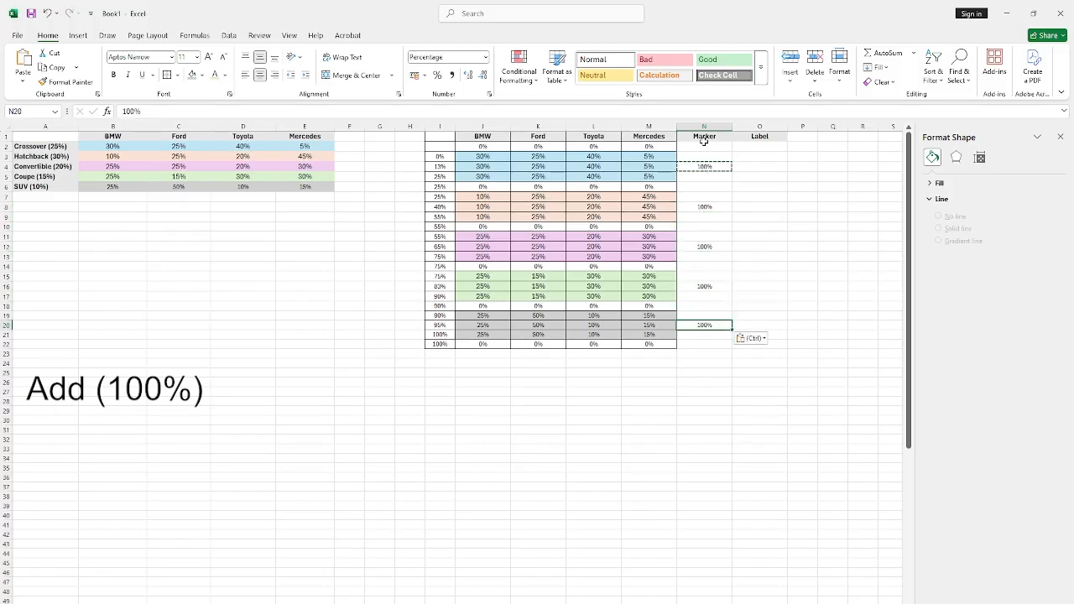
# Copy the Crossover (25%) label from A2 into O4 in the Label column.
pyautogui.click(743, 168)
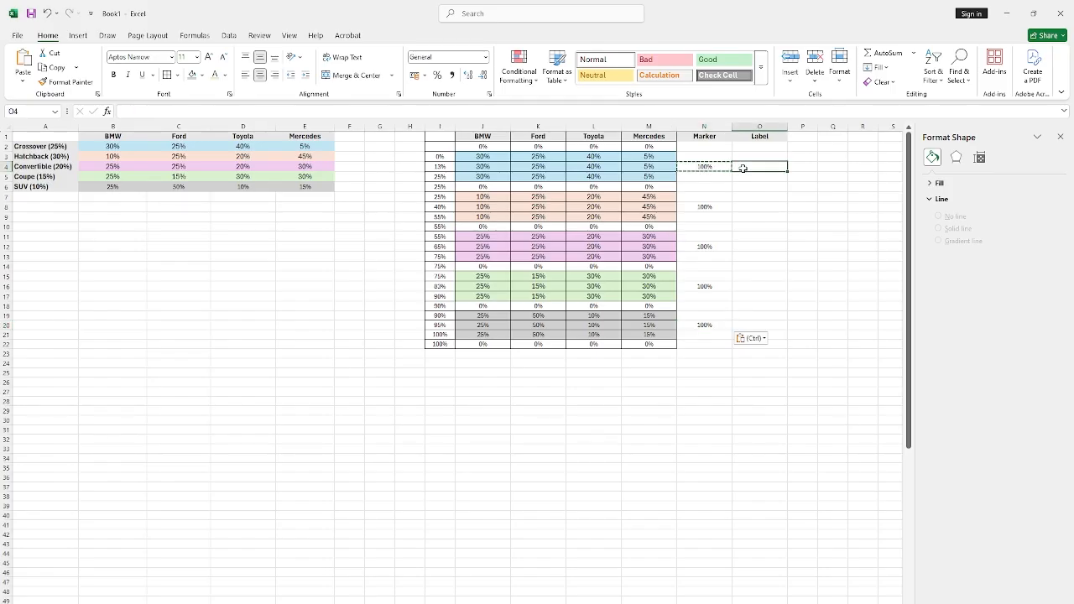
pyautogui.click(51, 148)
pyautogui.hotkey('ctrl', 'c')
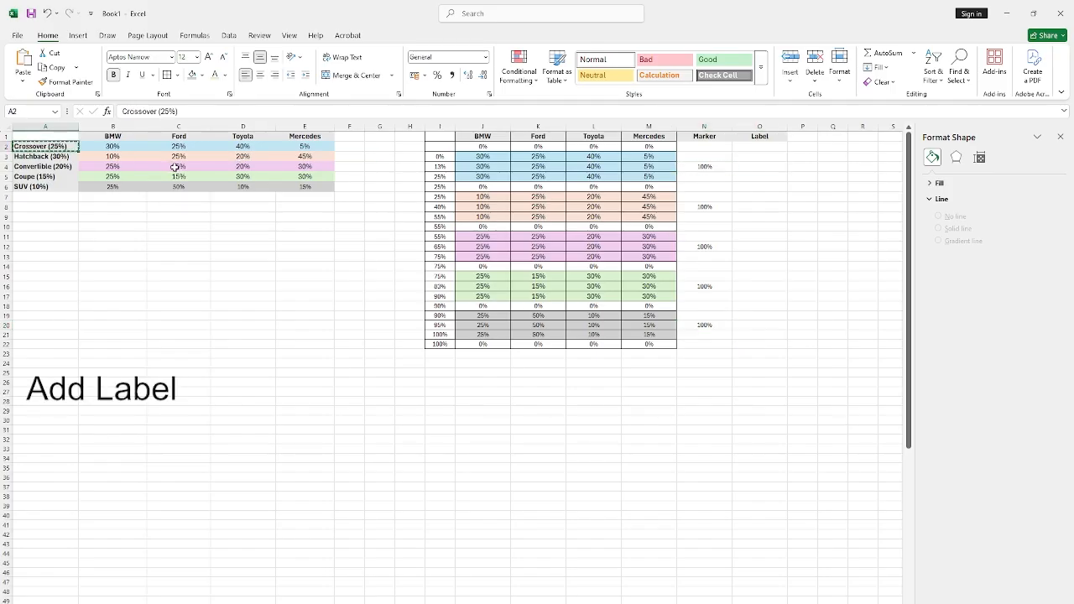
pyautogui.click(750, 167)
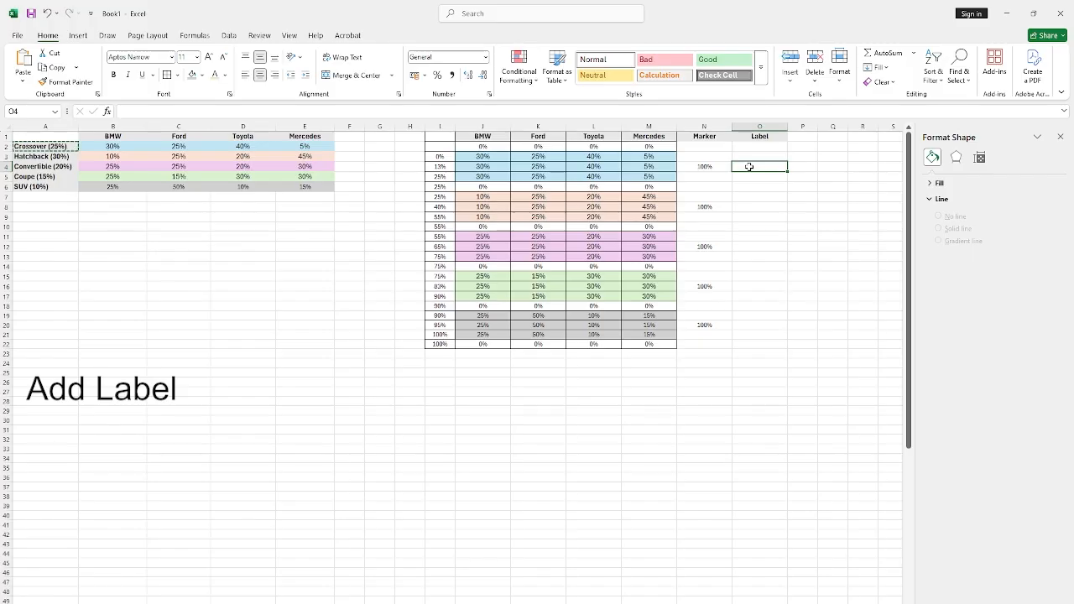
pyautogui.hotkey('ctrl', 'v')
pyautogui.press('Escape')
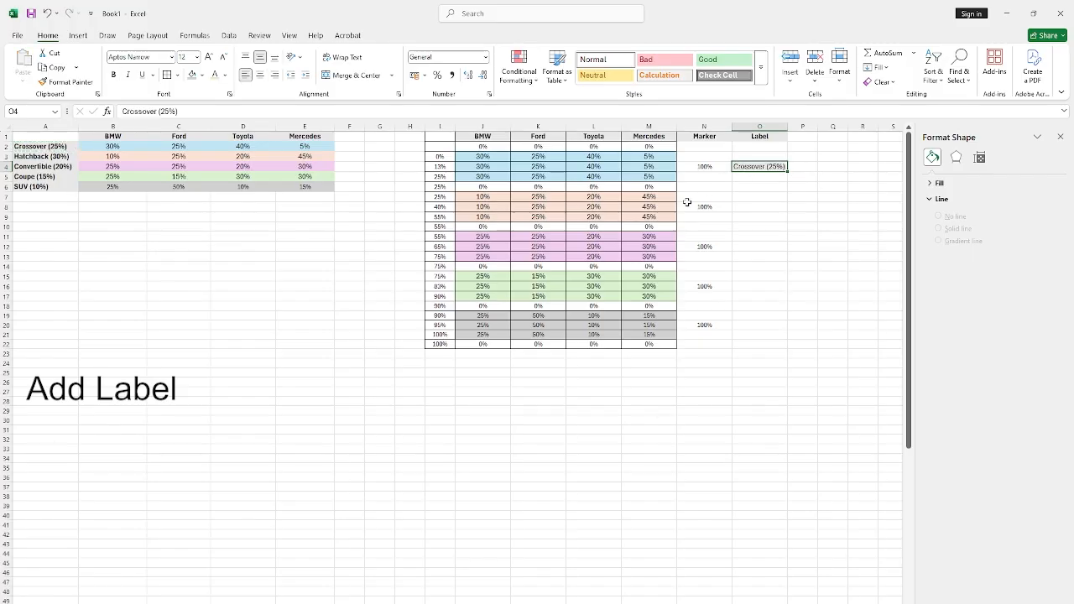
# Copy the Hatchback (30%) label from A3 into O8 in the Label column.
pyautogui.click(54, 157)
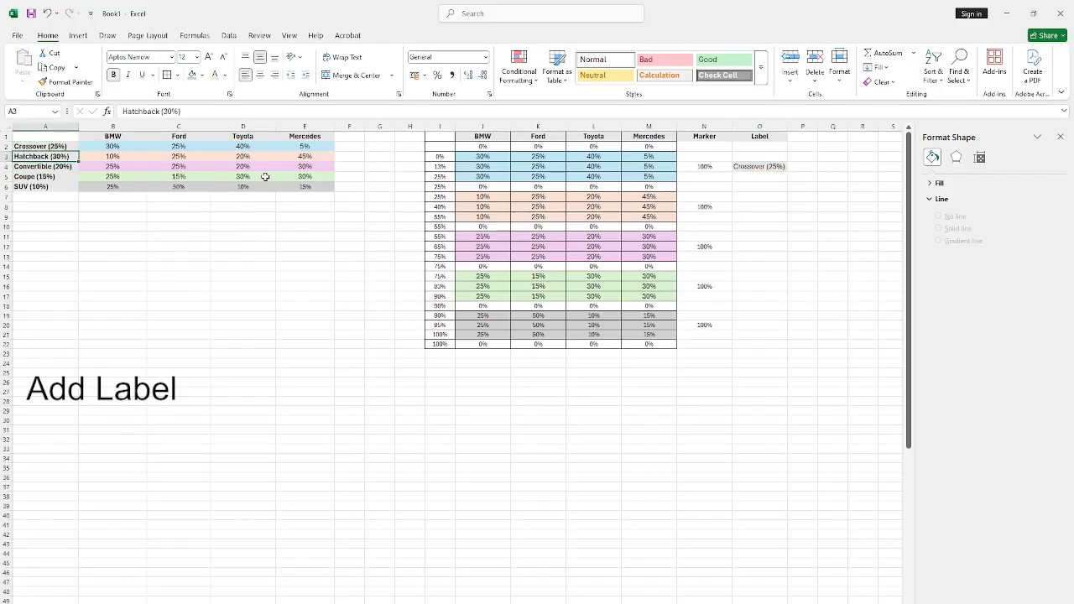
pyautogui.hotkey('ctrl', 'c')
pyautogui.click(756, 206)
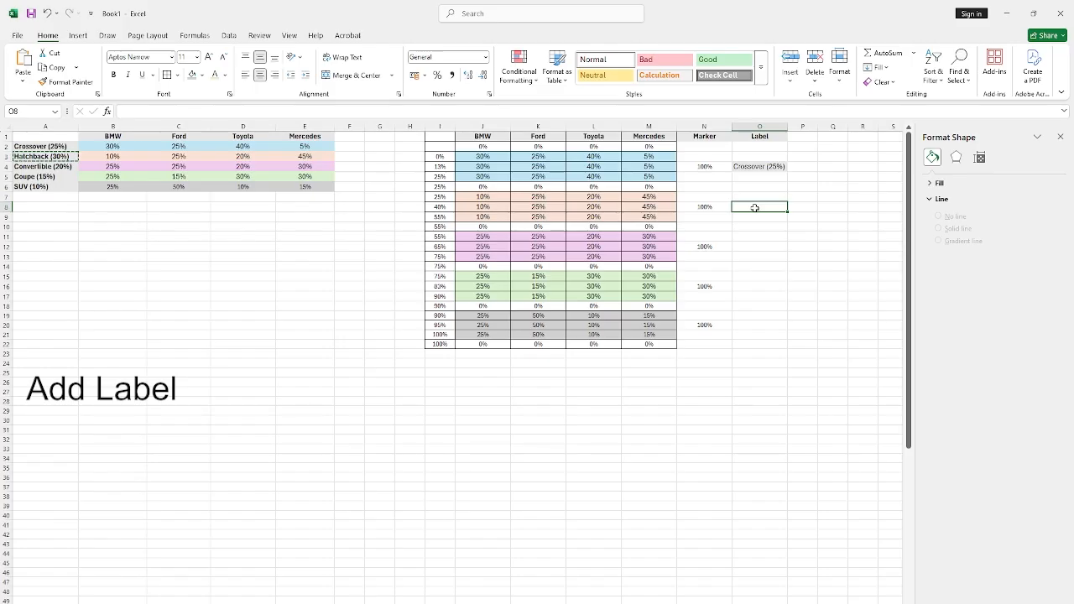
pyautogui.hotkey('ctrl', 'v')
pyautogui.press('Escape')
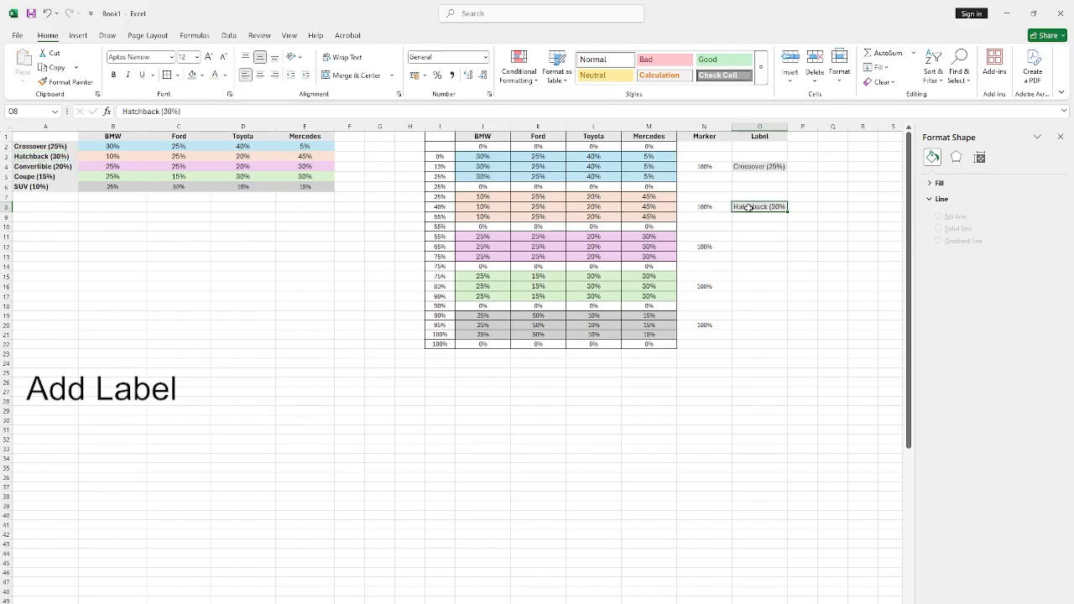
# Copy the Convertible (20%) label from A4 into O12 in the Label column.
pyautogui.click(43, 168)
pyautogui.hotkey('ctrl', 'c')
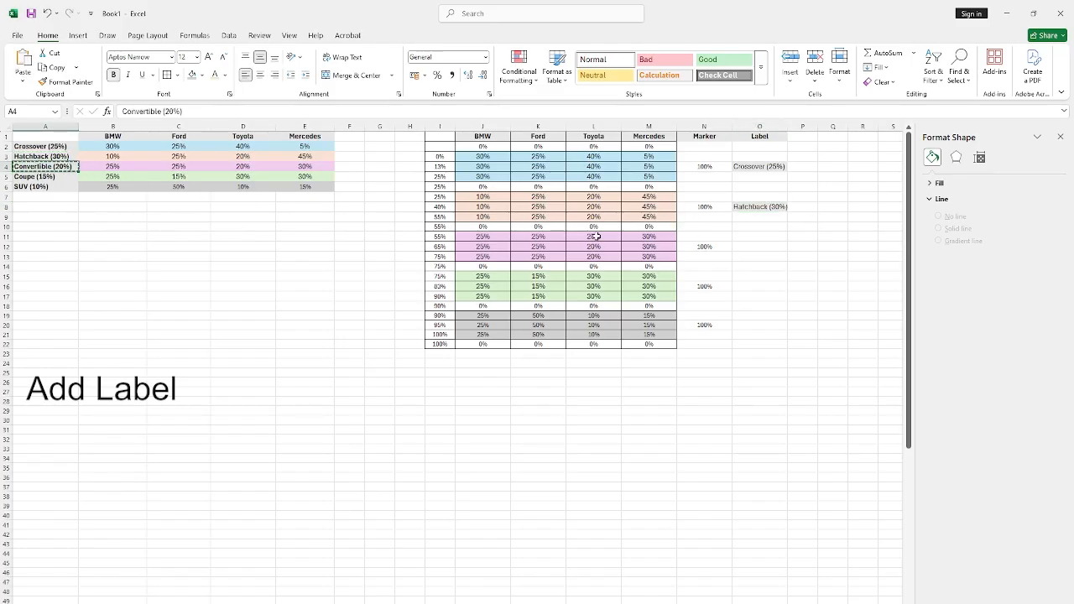
pyautogui.click(757, 247)
pyautogui.hotkey('ctrl', 'v')
pyautogui.press('Escape')
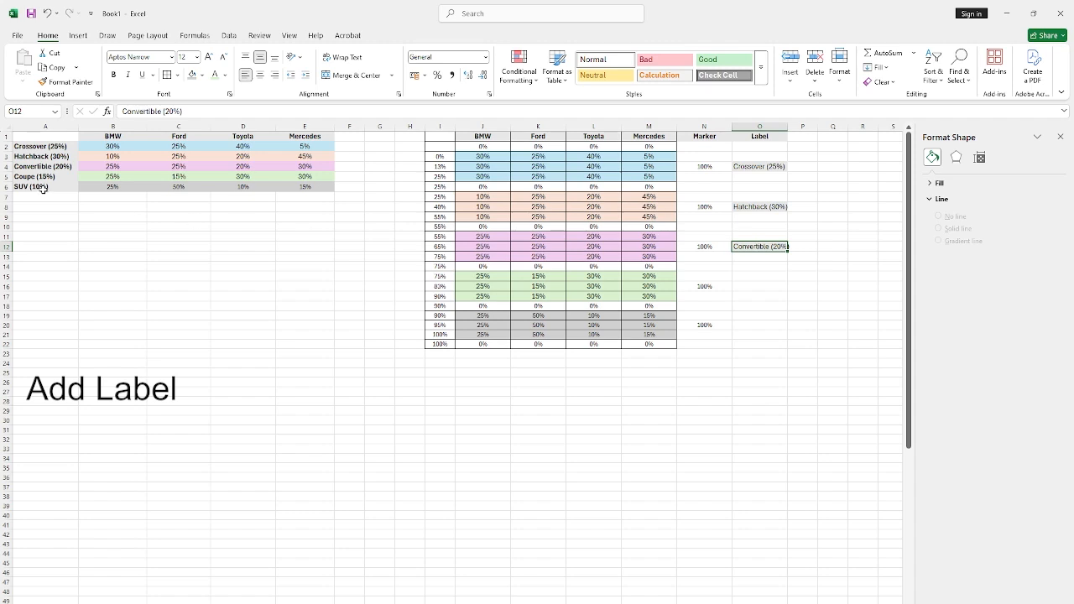
# Copy the Coupe (15%) label from A5 into O16 in the Label column.
pyautogui.click(34, 177)
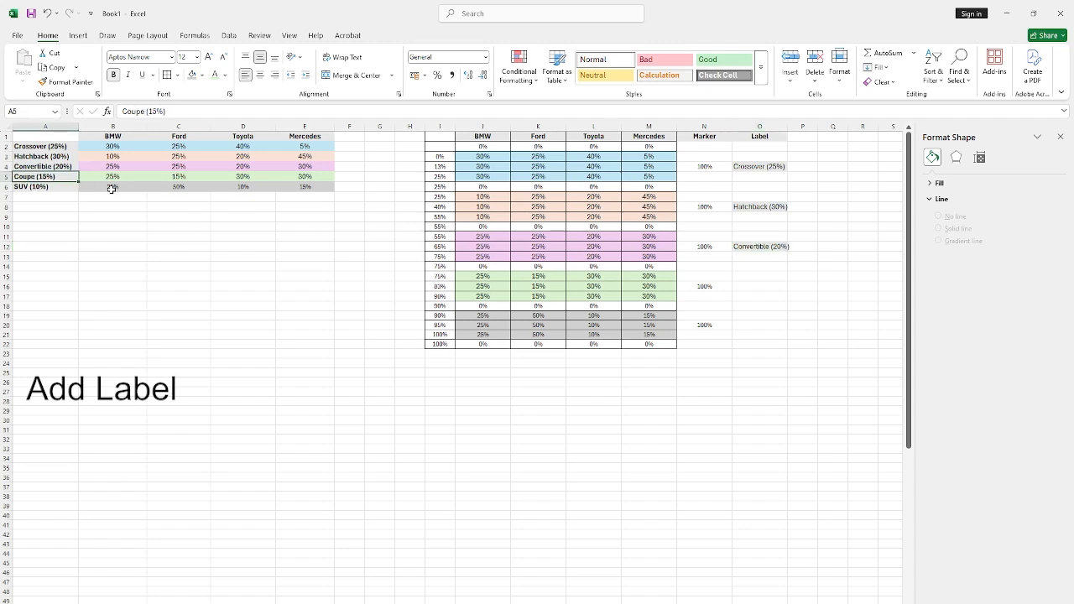
pyautogui.click(759, 287)
pyautogui.hotkey('ctrl', 'v')
pyautogui.press('Escape')
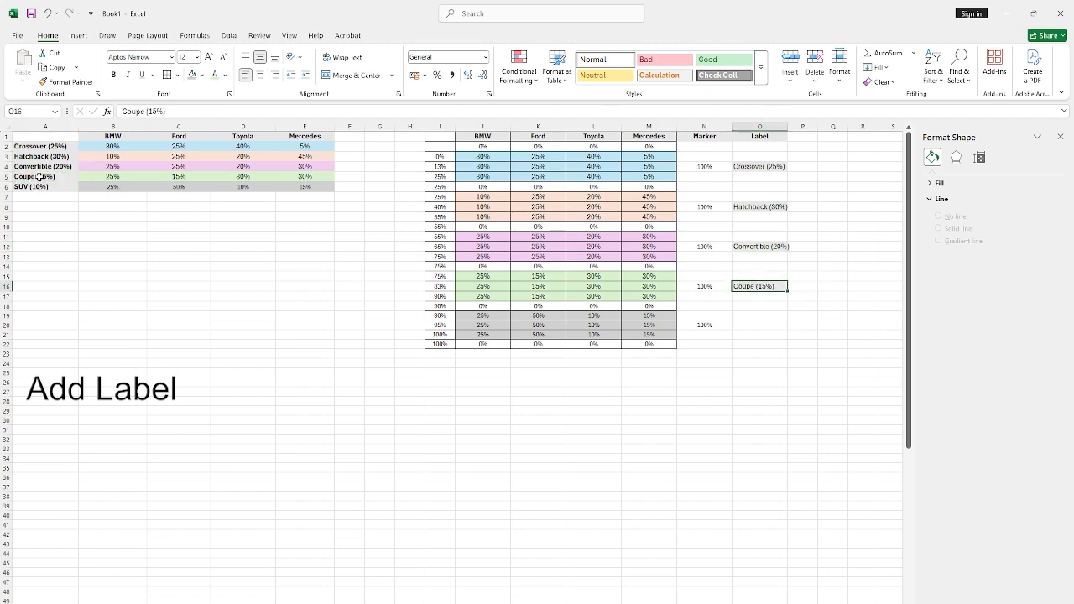
# Copy the SUV (10%) label from A6 into O20 in the Label column.
pyautogui.click(29, 185)
pyautogui.hotkey('ctrl', 'c')
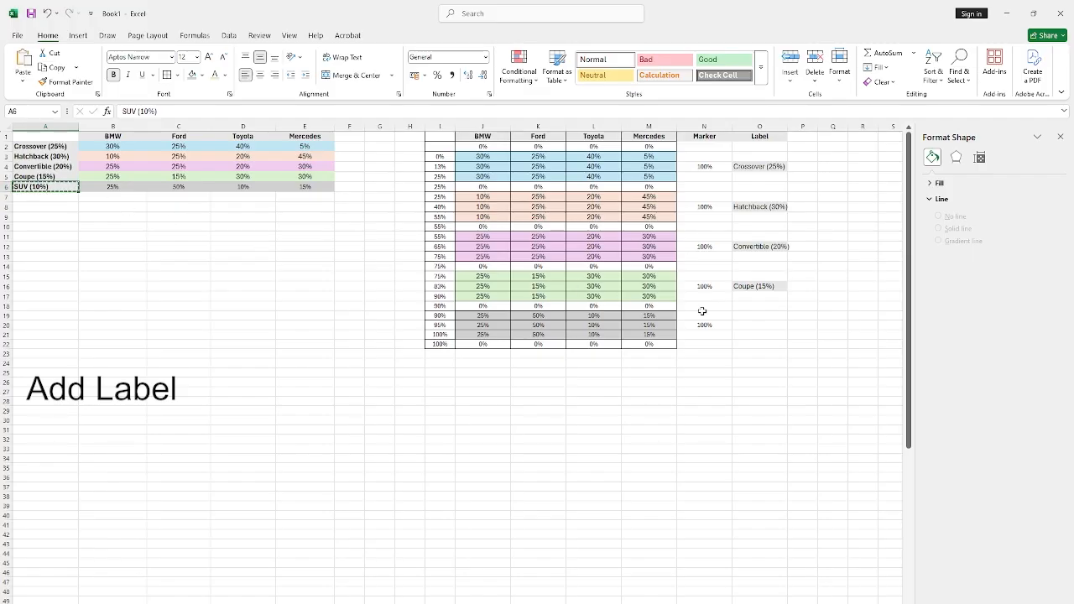
pyautogui.click(758, 327)
pyautogui.hotkey('ctrl', 'v')
pyautogui.press('Escape')
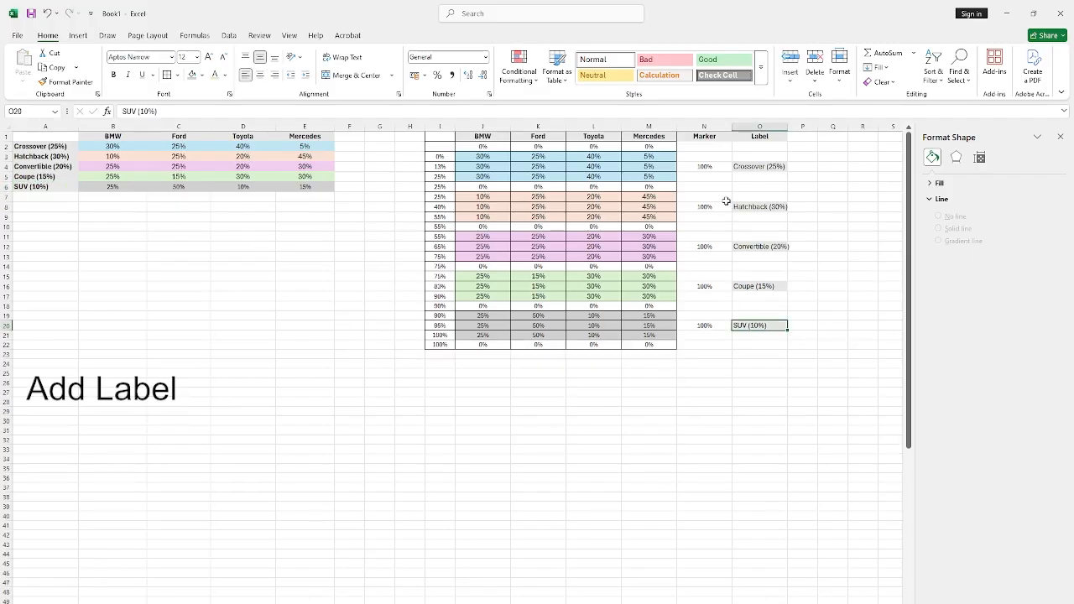
# Remove the fill colour from the Marker and Label cells N2:O22.
pyautogui.moveTo(705, 150); pyautogui.dragTo(760, 346)
pyautogui.click(203, 75)
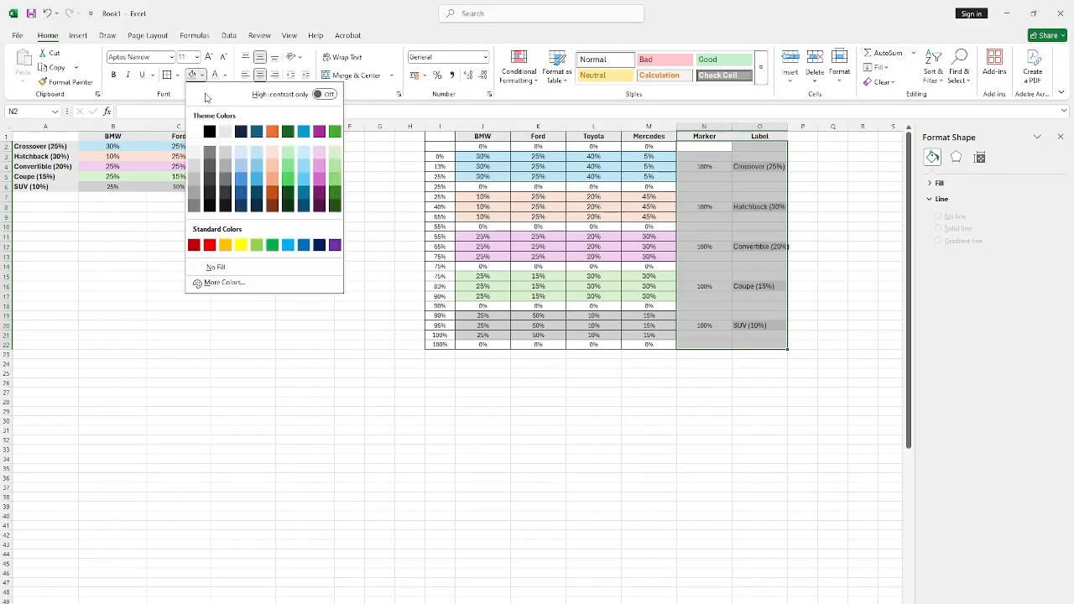
pyautogui.click(216, 269)
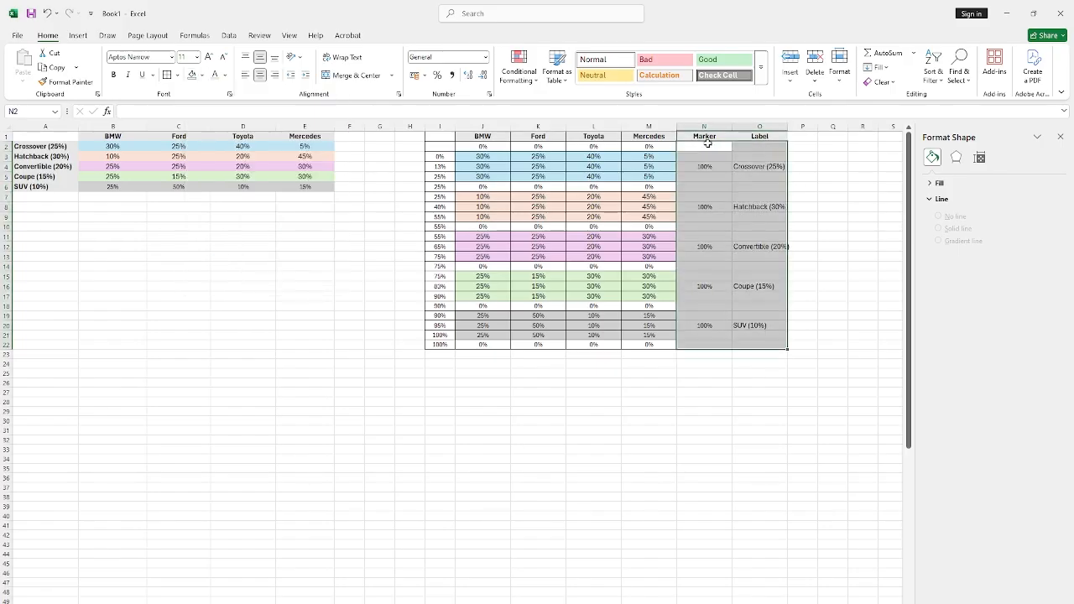
# Apply all borders to the whole helper table I1:O22.
pyautogui.moveTo(448, 135); pyautogui.dragTo(746, 344)
pyautogui.click(177, 75)
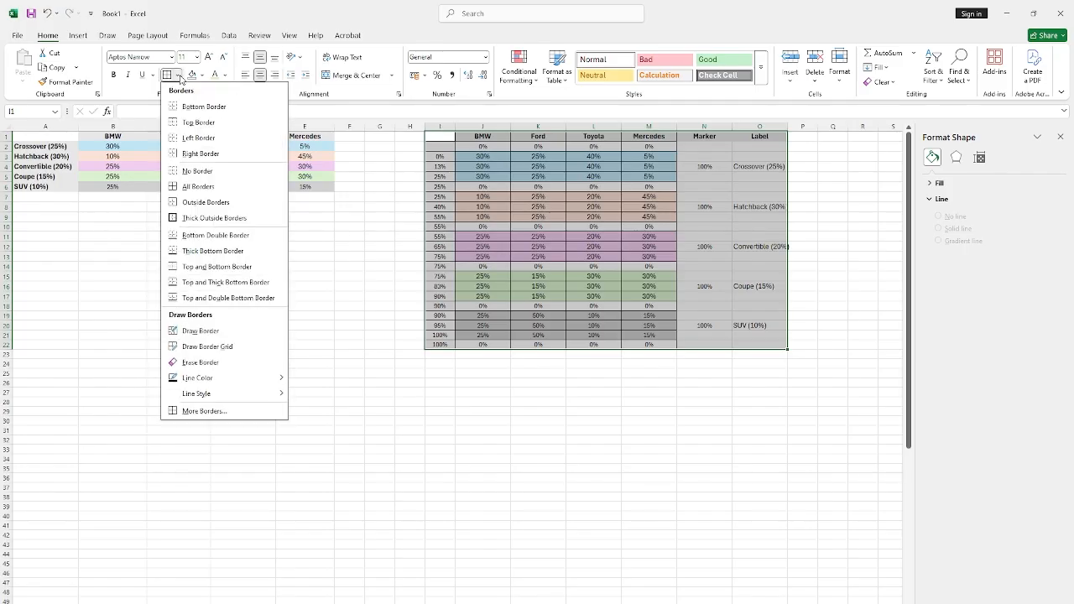
pyautogui.click(198, 187)
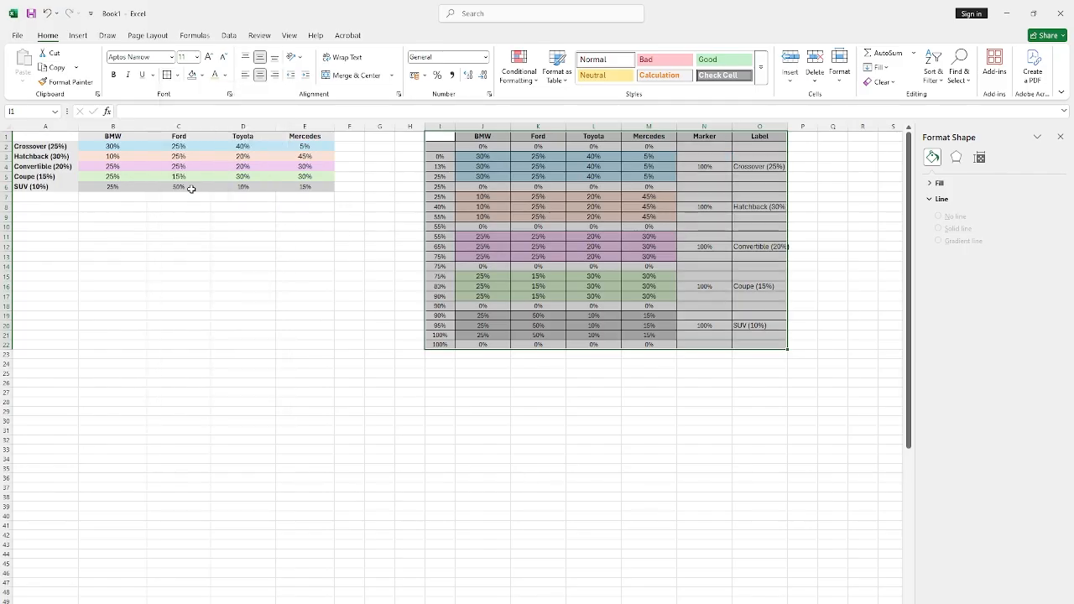
# Widen the Label column O to fit its longest label and centre its contents horizontally.
pyautogui.click(814, 165)
pyautogui.moveTo(787, 128); pyautogui.dragTo(806, 128)
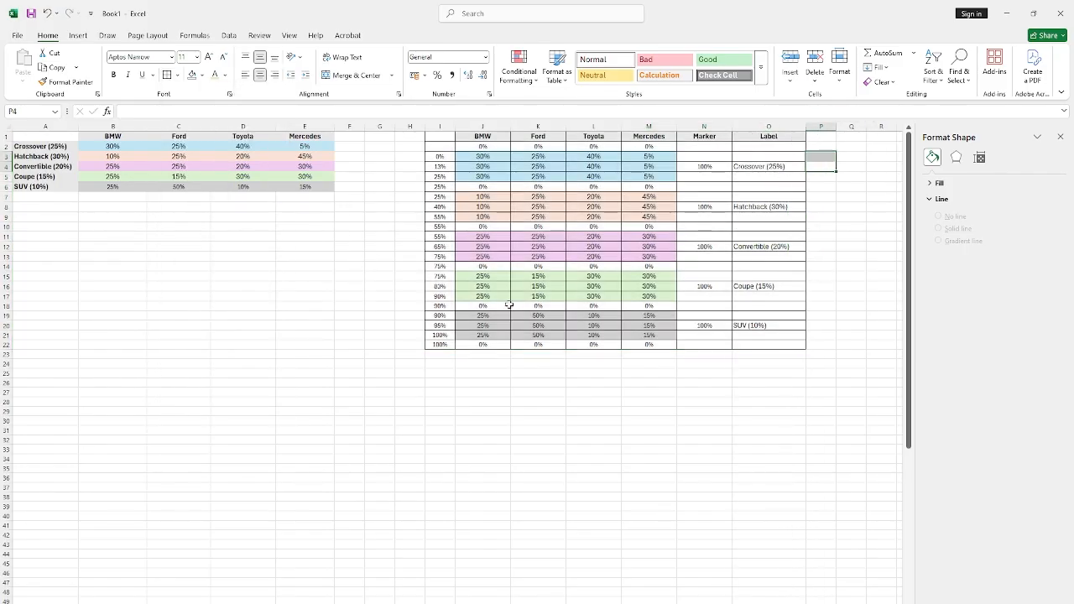
pyautogui.click(772, 127)
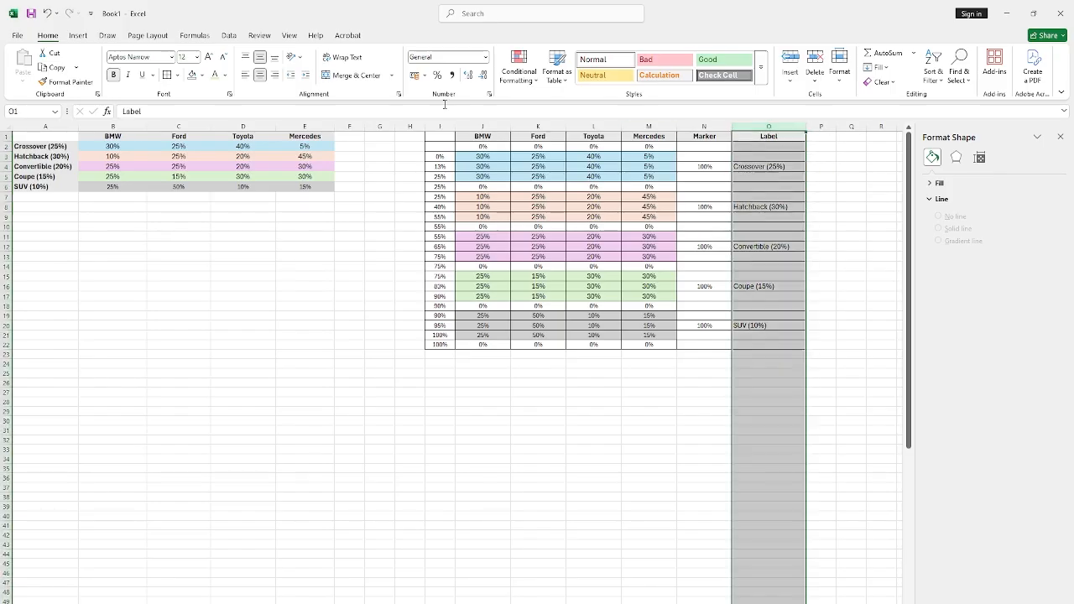
pyautogui.click(261, 77)
pyautogui.click(685, 394)
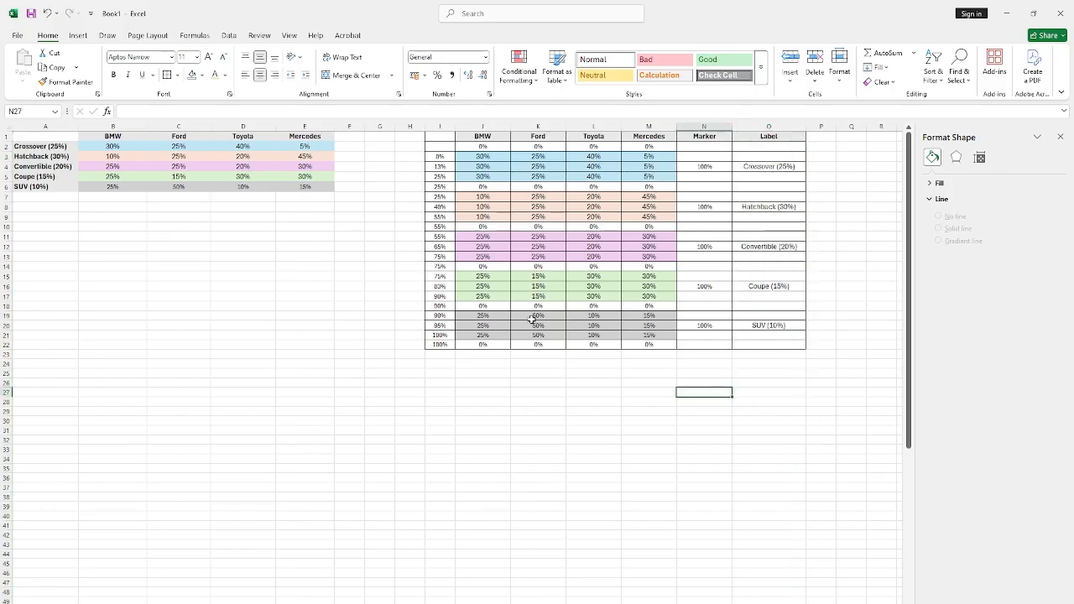
# Insert a 2-D stacked area chart from I1:N22, without the Label column, and place it enlarged below the source table.
pyautogui.moveTo(447, 141); pyautogui.dragTo(633, 311)
pyautogui.moveTo(665, 335); pyautogui.dragTo(683, 348)
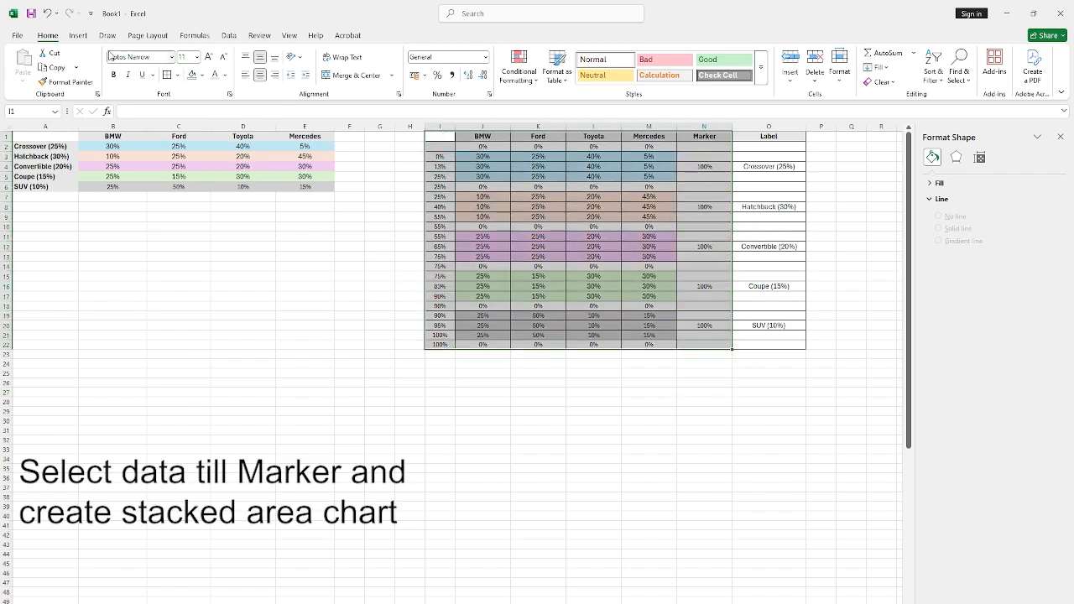
pyautogui.click(78, 35)
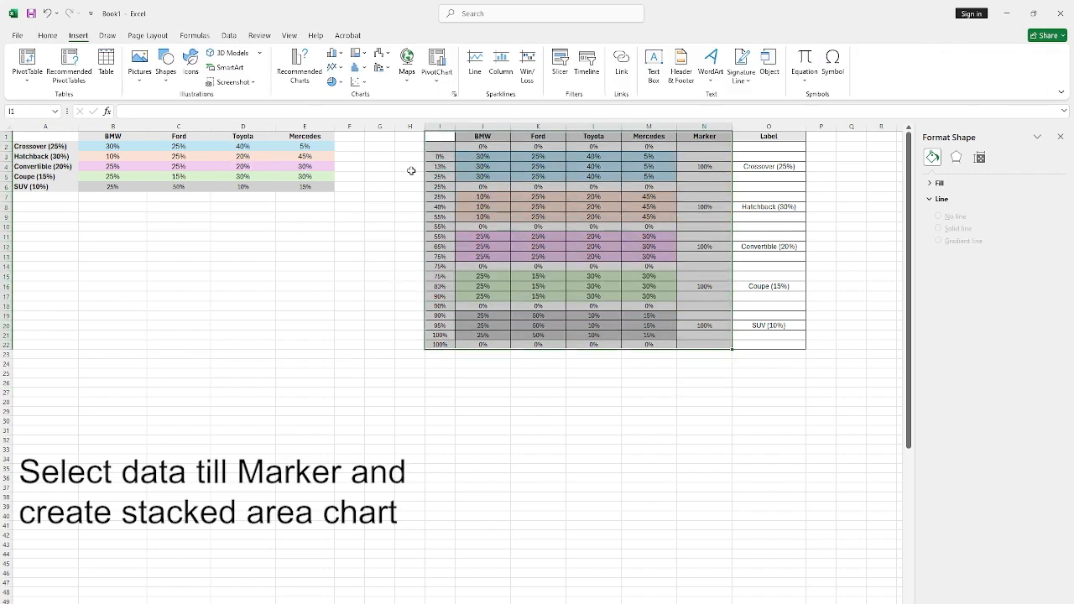
pyautogui.click(340, 69)
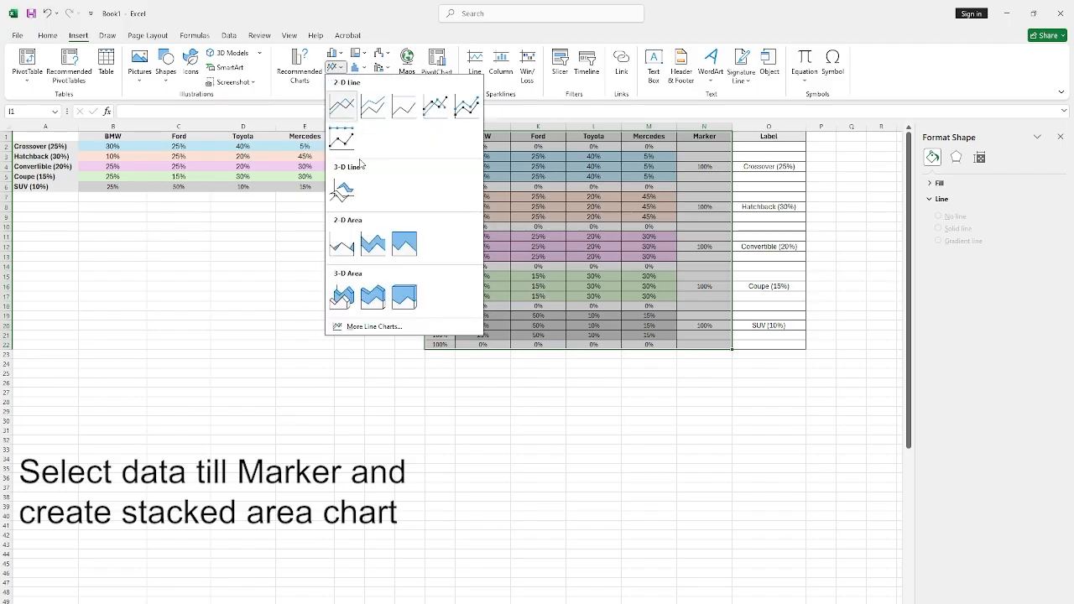
pyautogui.click(378, 248)
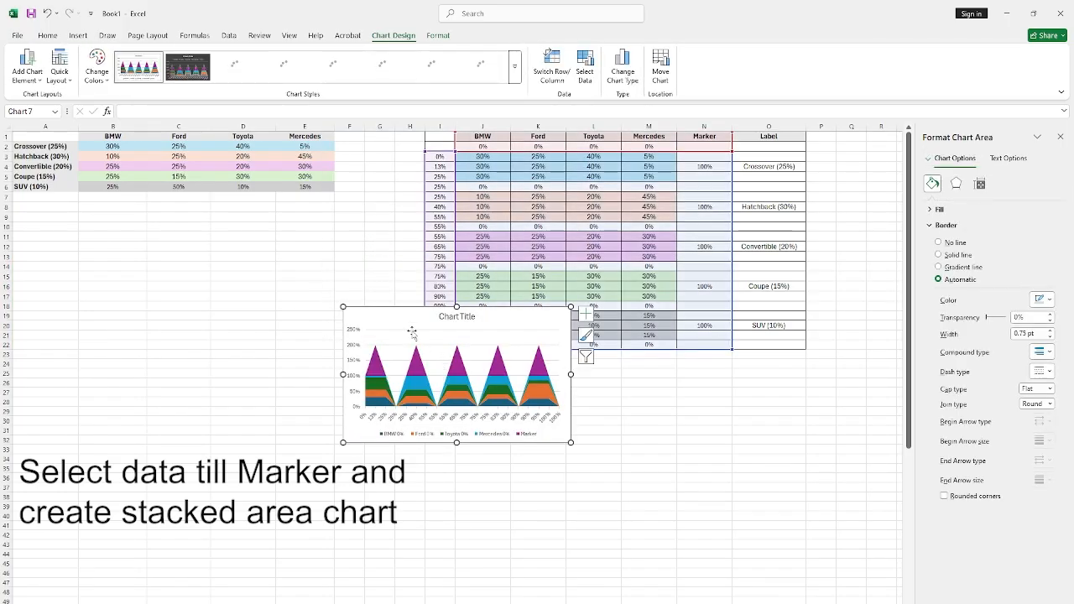
pyautogui.moveTo(388, 305); pyautogui.dragTo(143, 228)
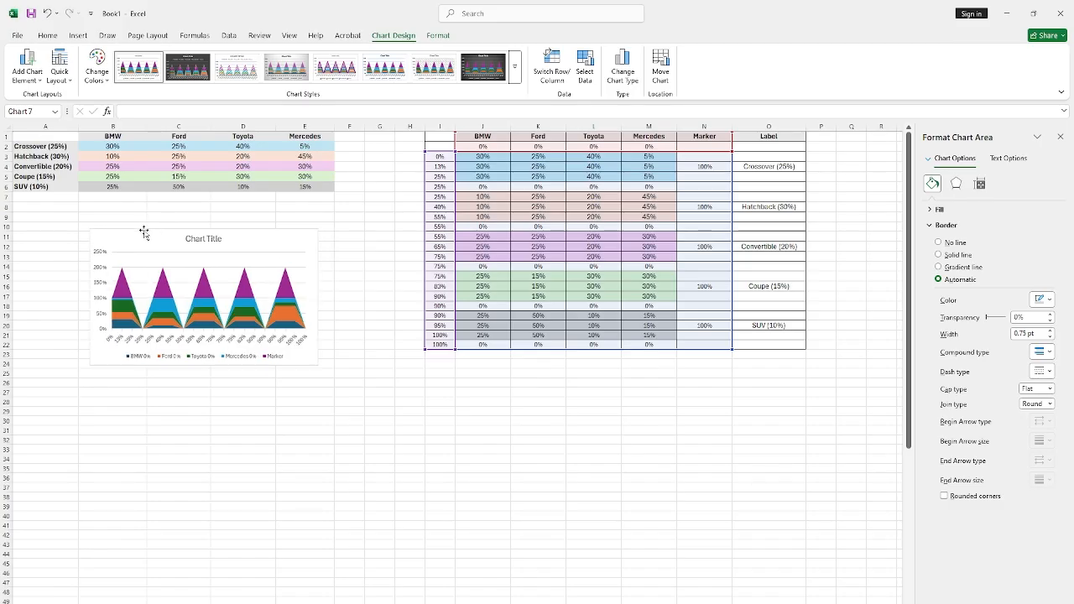
pyautogui.moveTo(317, 363); pyautogui.dragTo(384, 451)
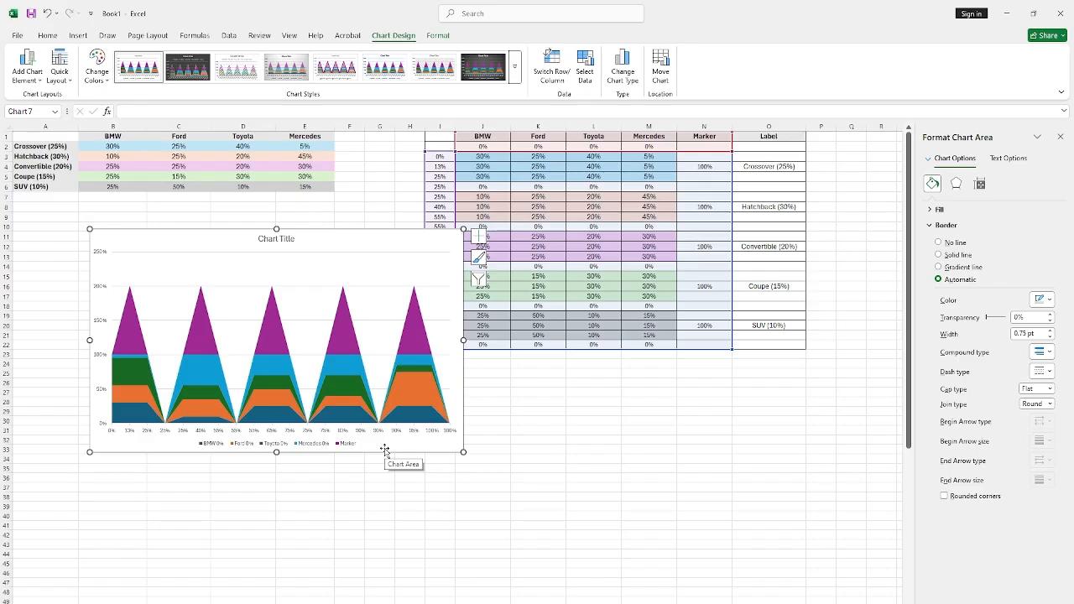
# Change the Marker series of the chart from Stacked Area to Line with Markers and enlarge the chart.
pyautogui.click(271, 311)
pyautogui.rightClick(271, 310)
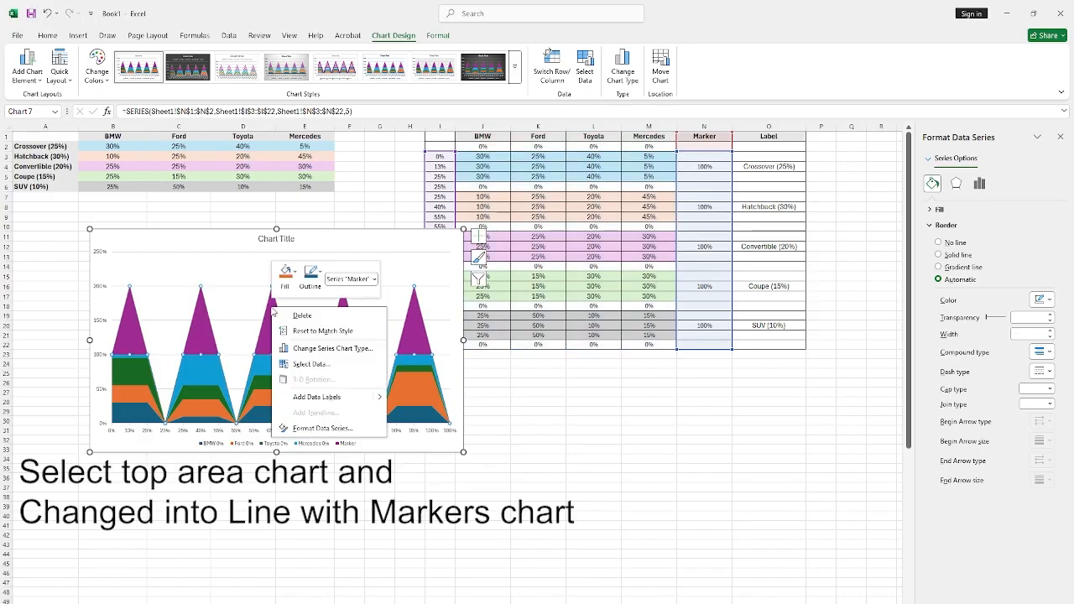
pyautogui.click(319, 348)
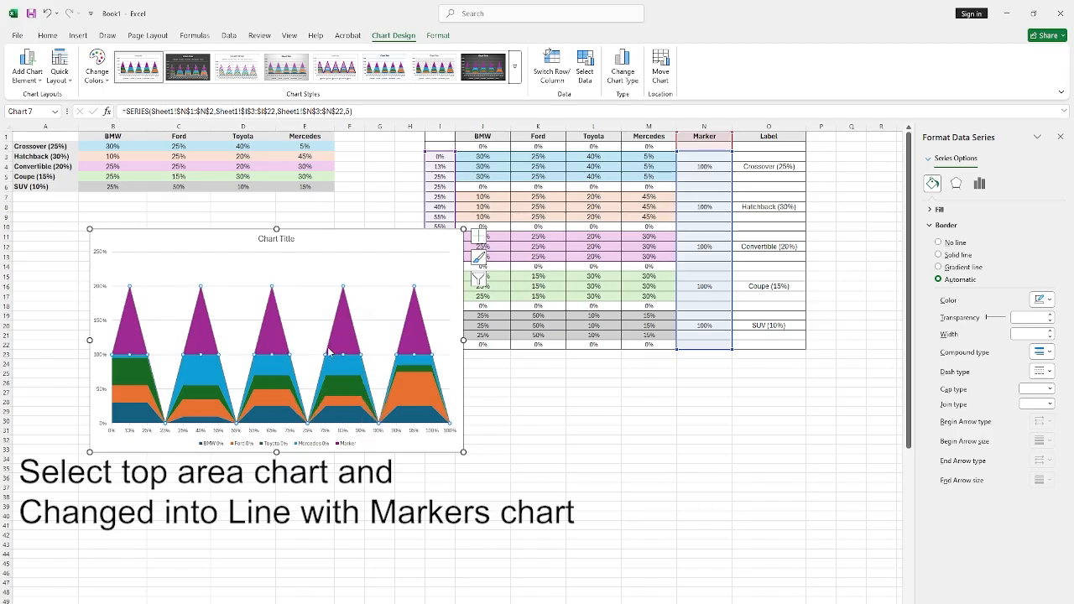
pyautogui.moveTo(697, 434); pyautogui.dragTo(686, 468)
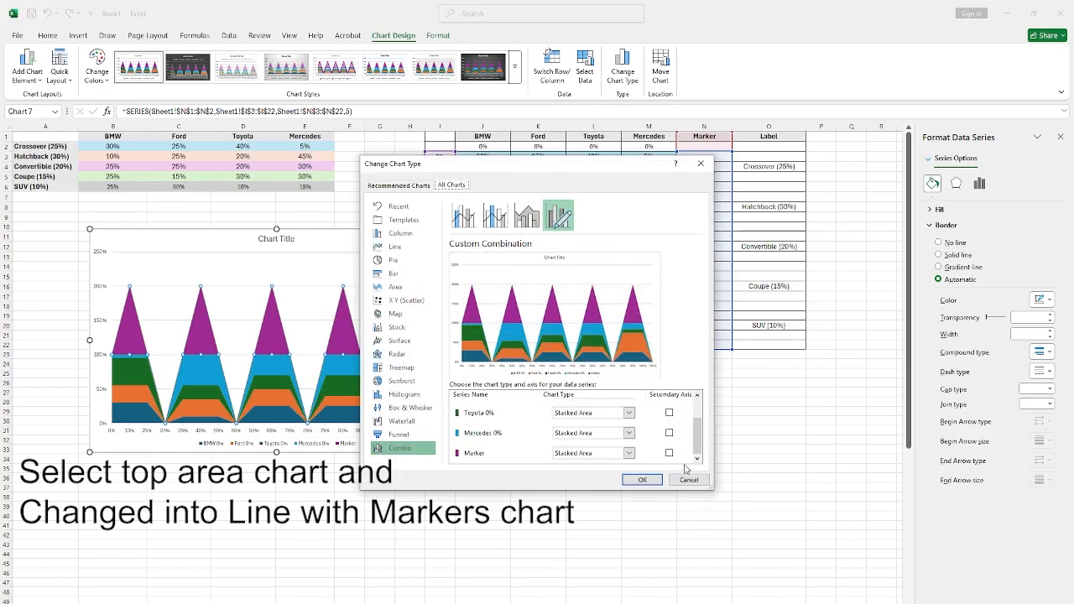
pyautogui.click(630, 453)
pyautogui.click(665, 349)
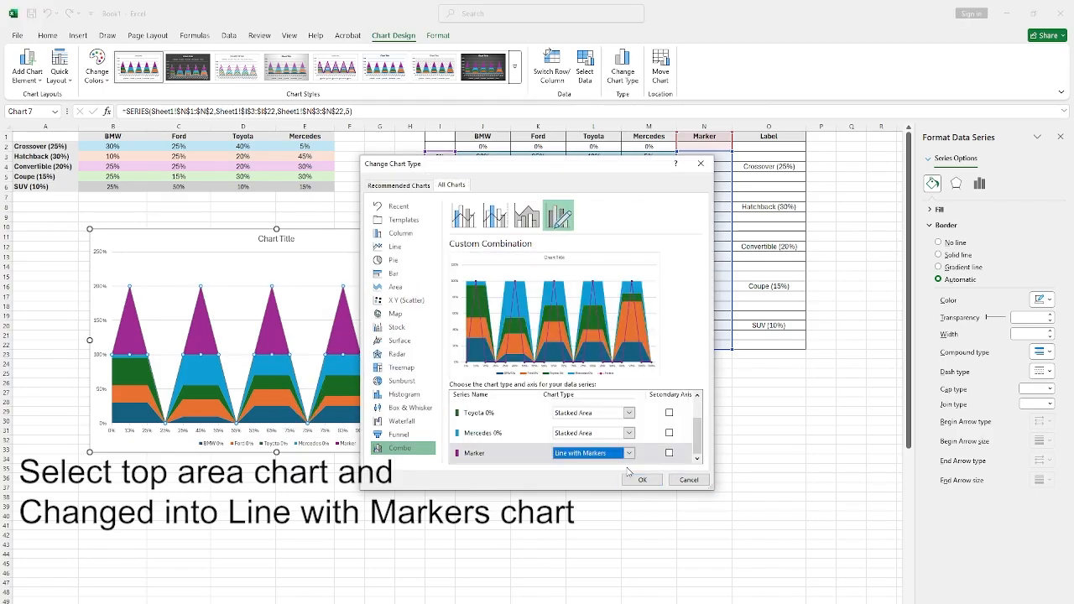
pyautogui.click(638, 480)
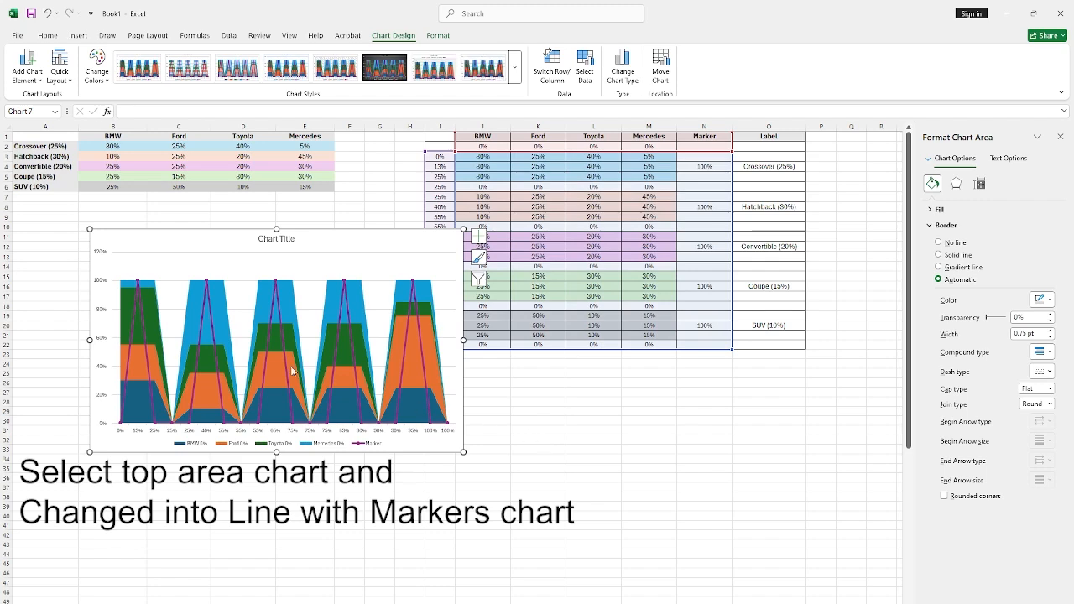
pyautogui.moveTo(464, 453); pyautogui.dragTo(544, 500)
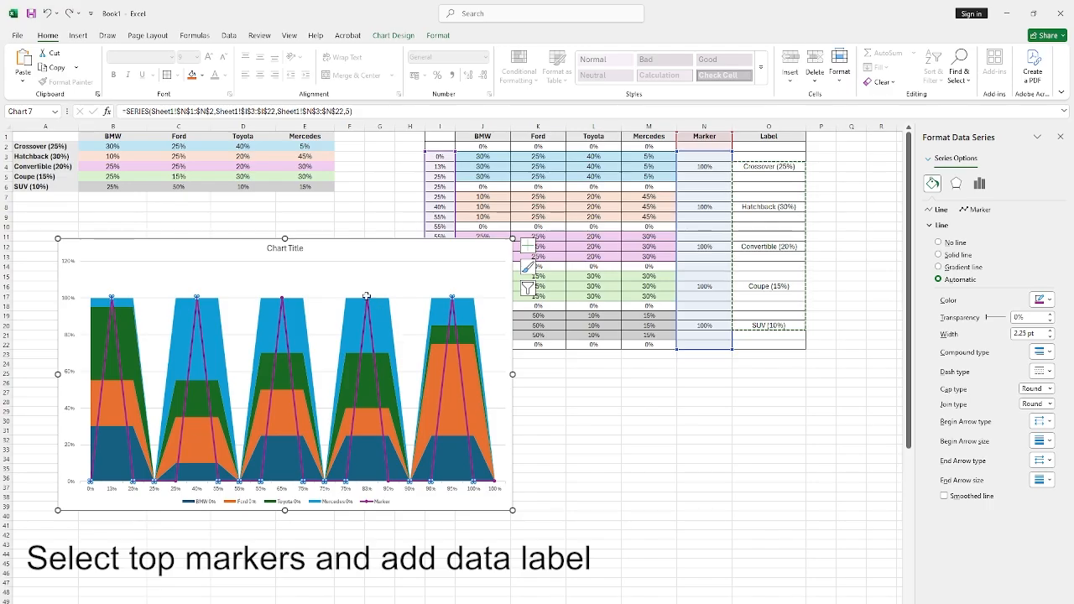
# Add data labels to the Marker series and take their text from the cell range O3:O21.
pyautogui.rightClick(367, 298)
pyautogui.click(423, 386)
pyautogui.click(377, 297)
pyautogui.rightClick(377, 297)
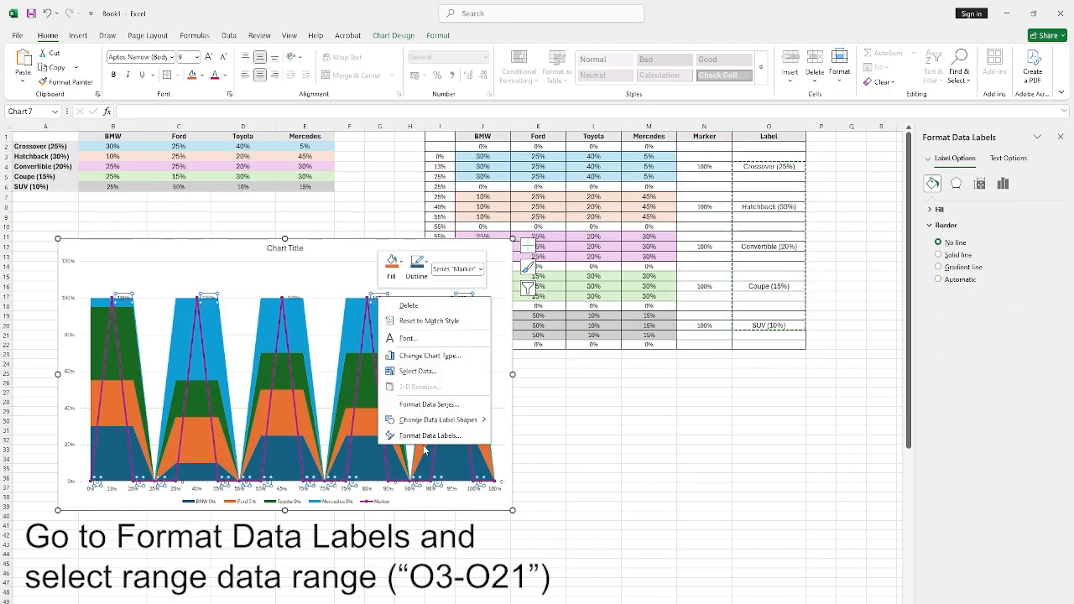
pyautogui.click(430, 436)
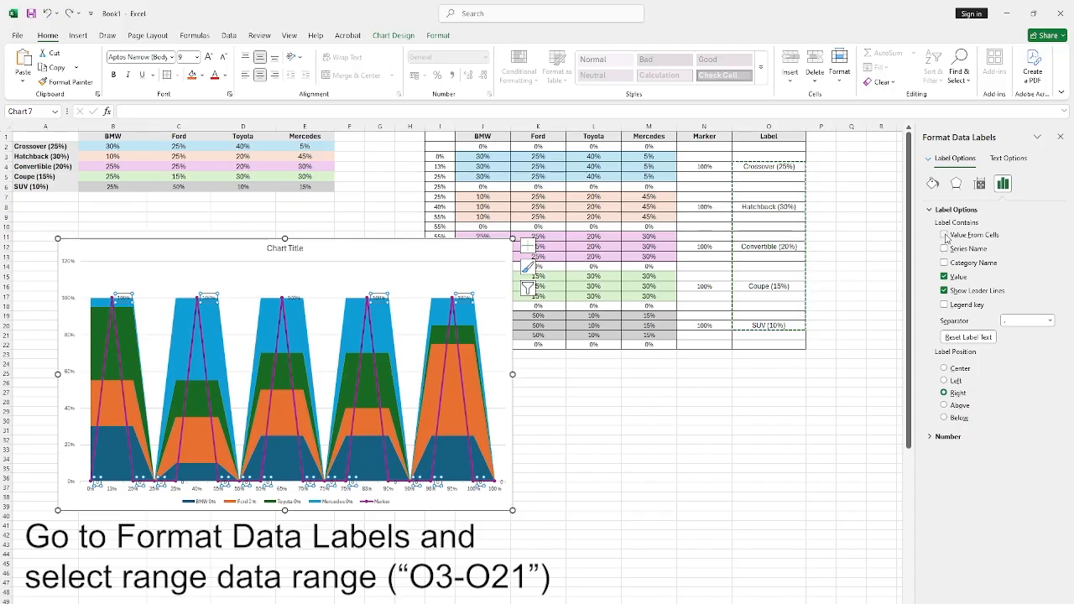
pyautogui.click(944, 235)
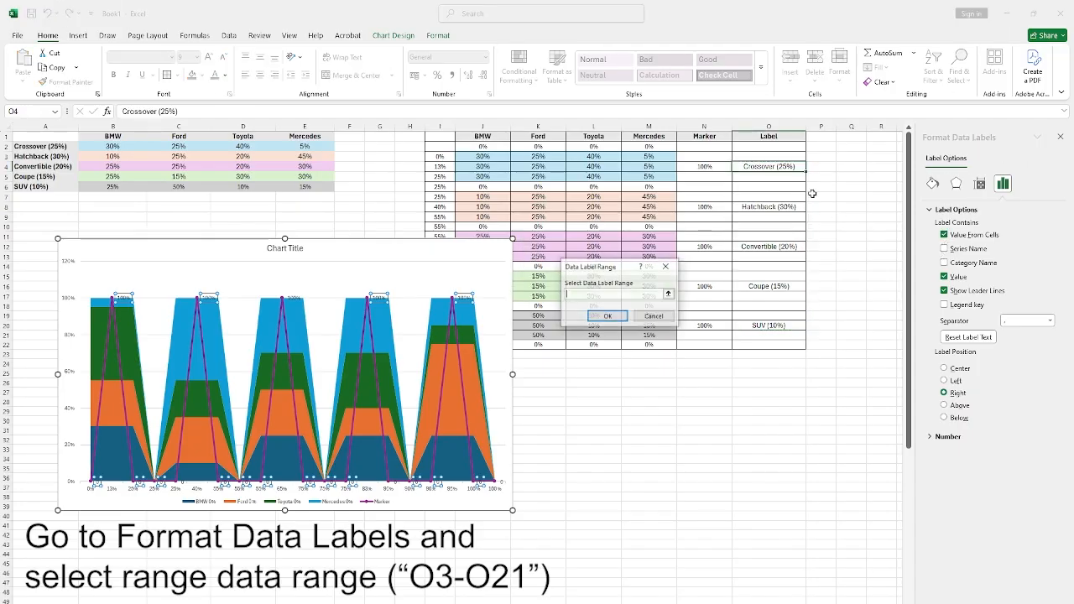
pyautogui.click(669, 295)
pyautogui.moveTo(749, 158); pyautogui.dragTo(757, 332)
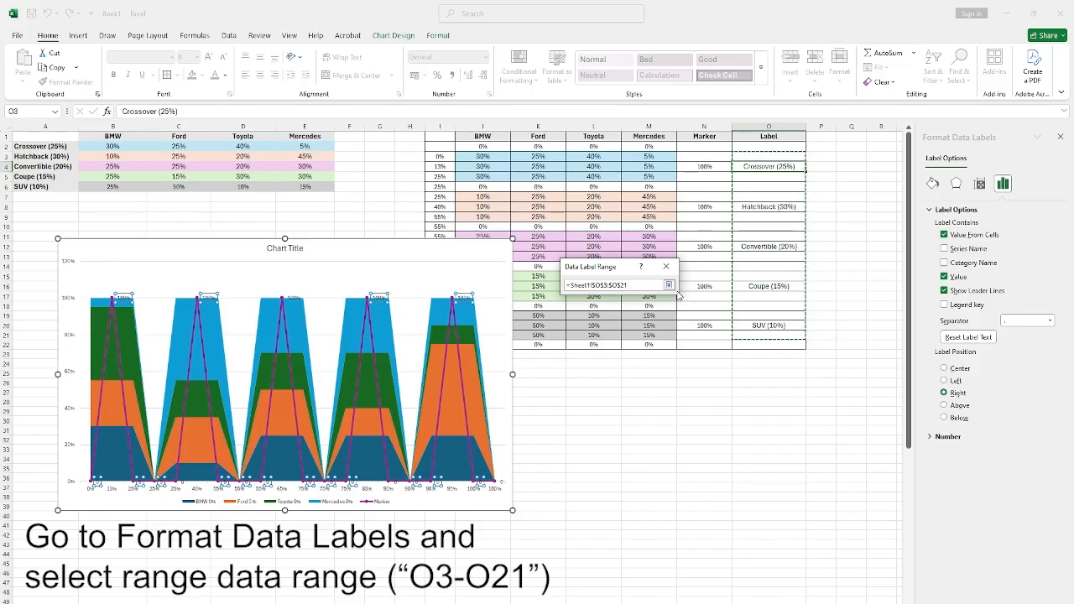
pyautogui.click(669, 286)
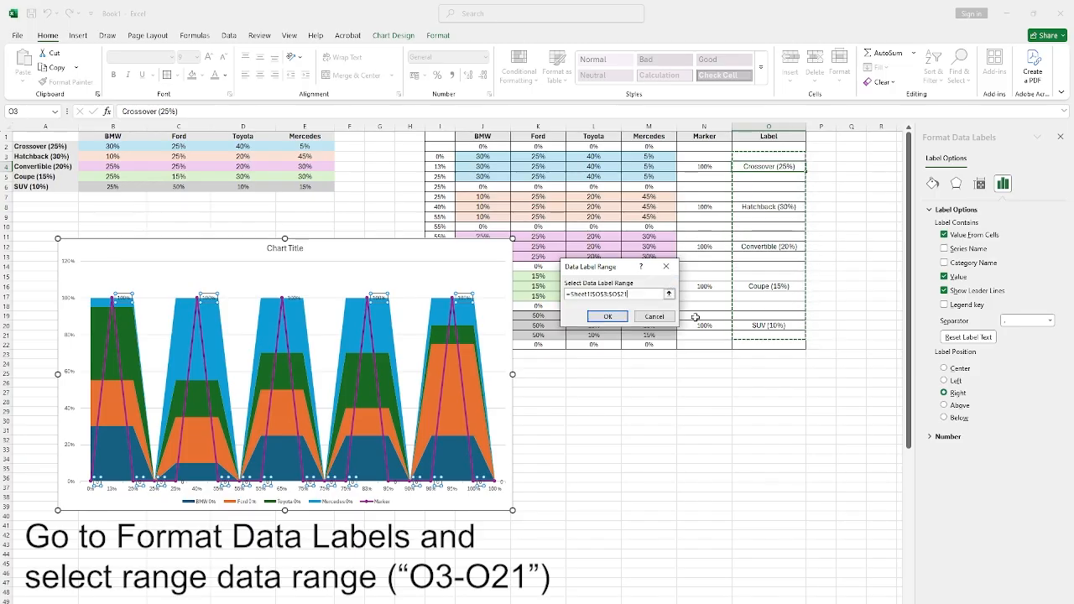
pyautogui.click(622, 319)
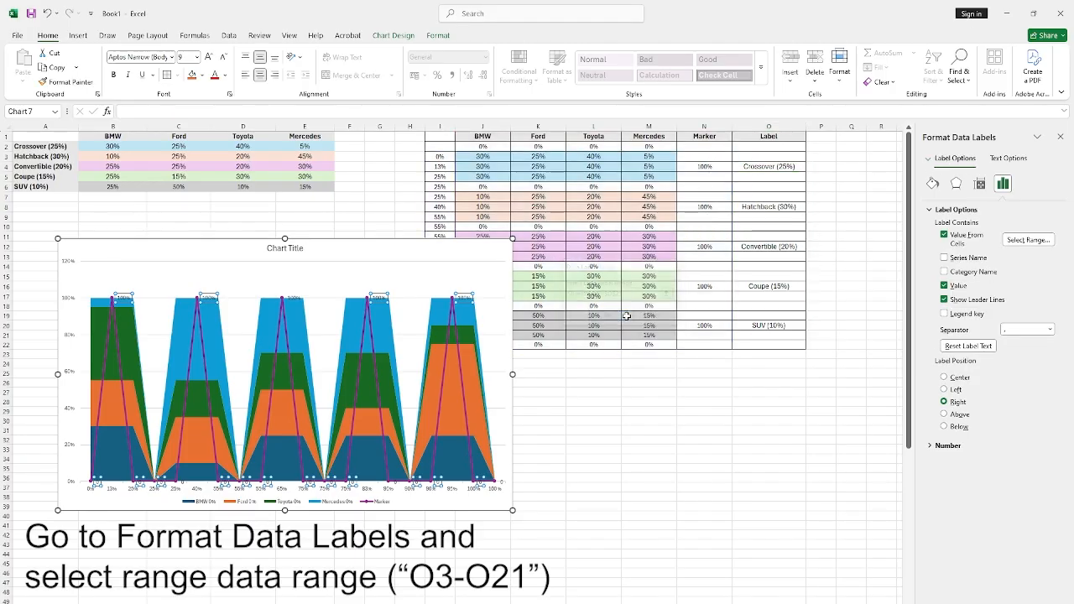
# Exclude the value from the Marker data labels and position the labels above the markers.
pyautogui.click(945, 286)
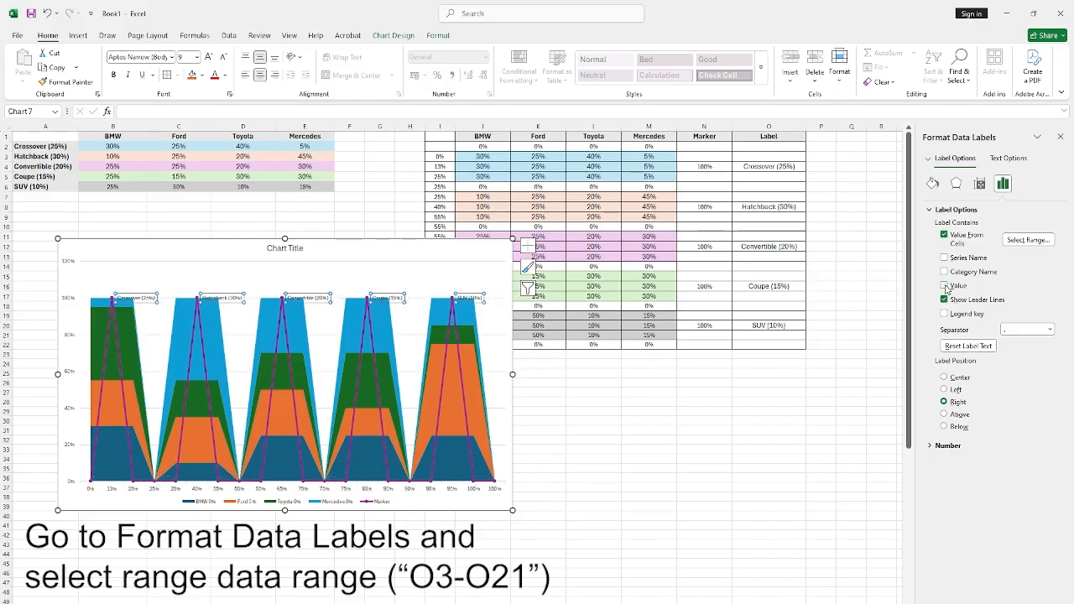
pyautogui.click(944, 415)
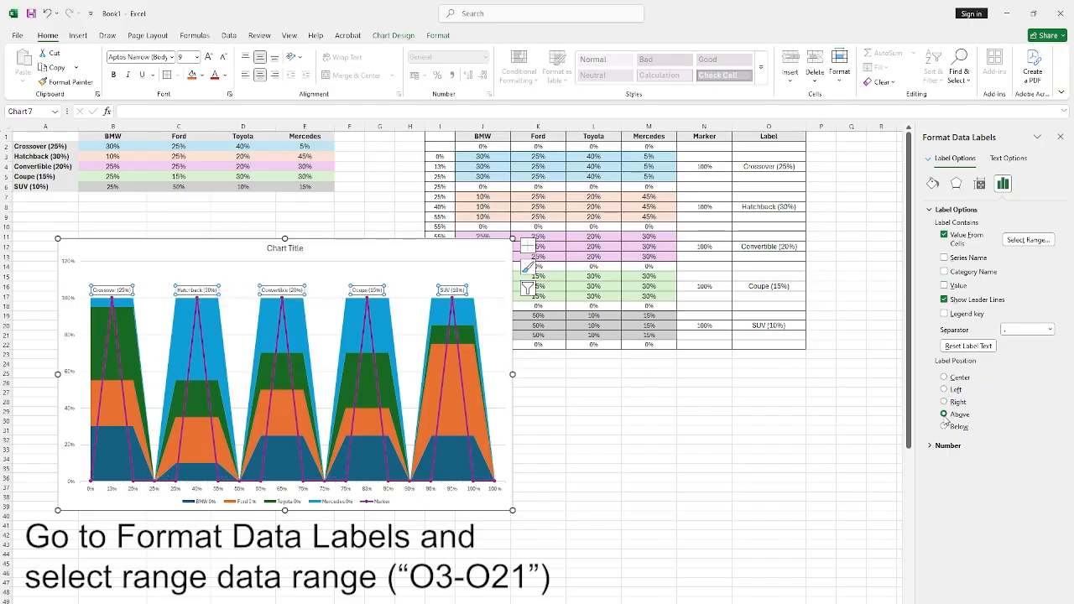
pyautogui.click(551, 387)
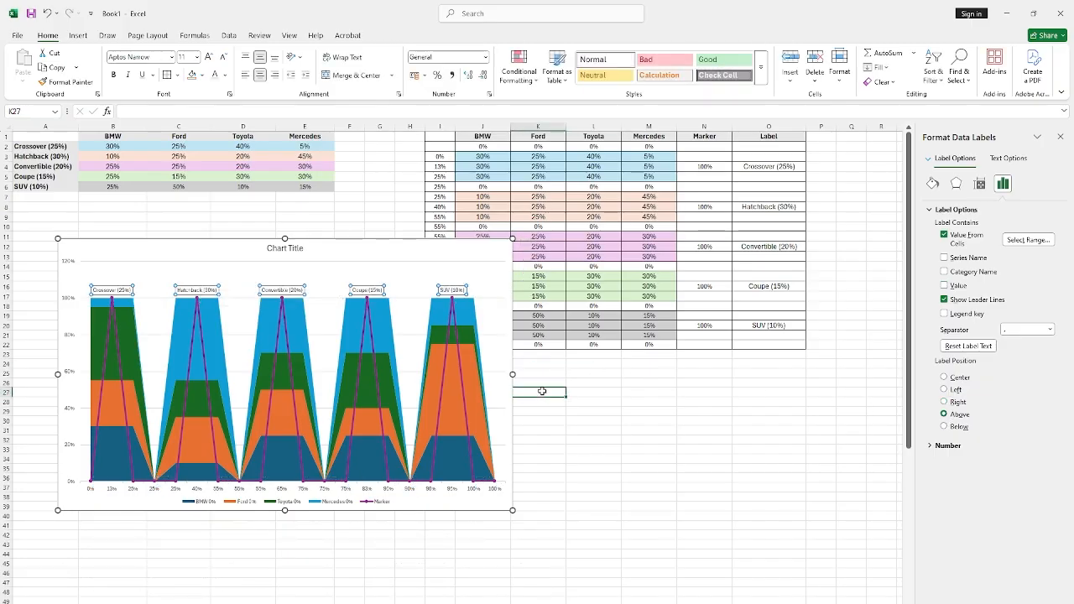
# Remove the Marker series' visible formatting by setting its line to No line and its marker to None.
pyautogui.click(371, 324)
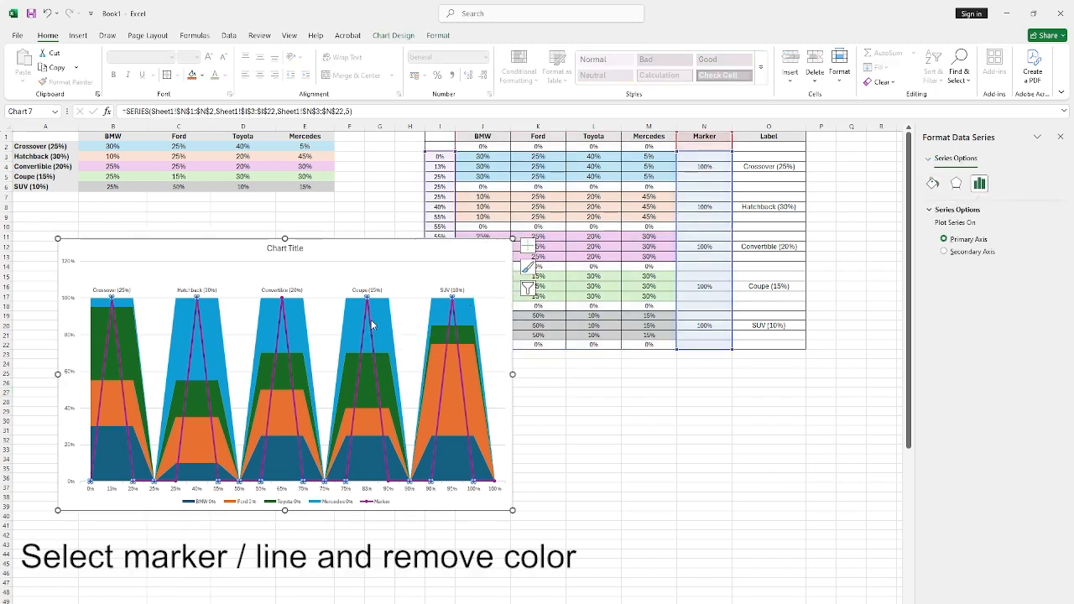
pyautogui.rightClick(372, 324)
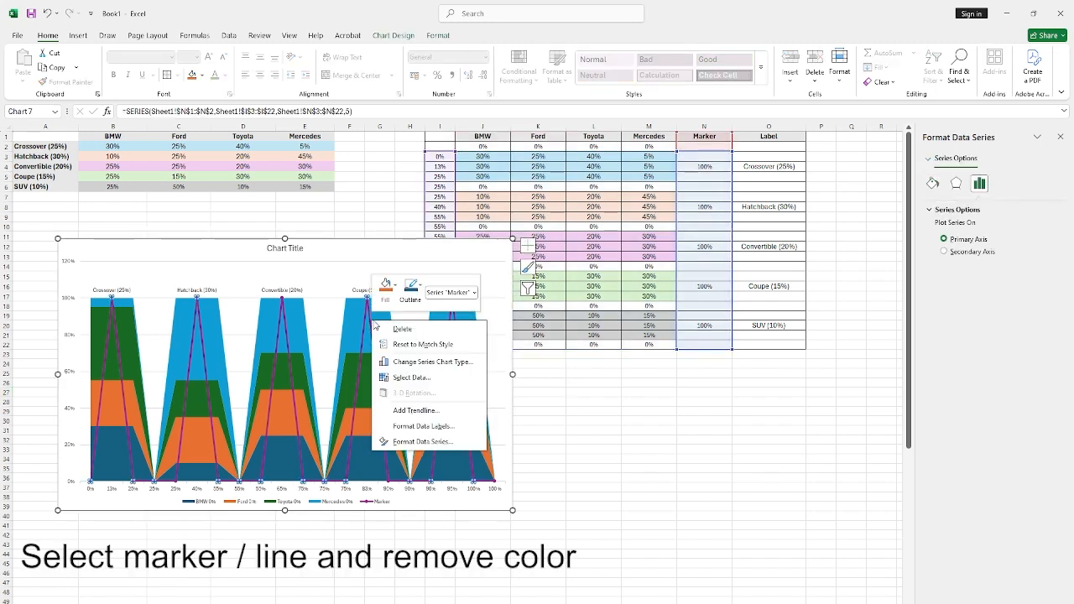
pyautogui.click(423, 440)
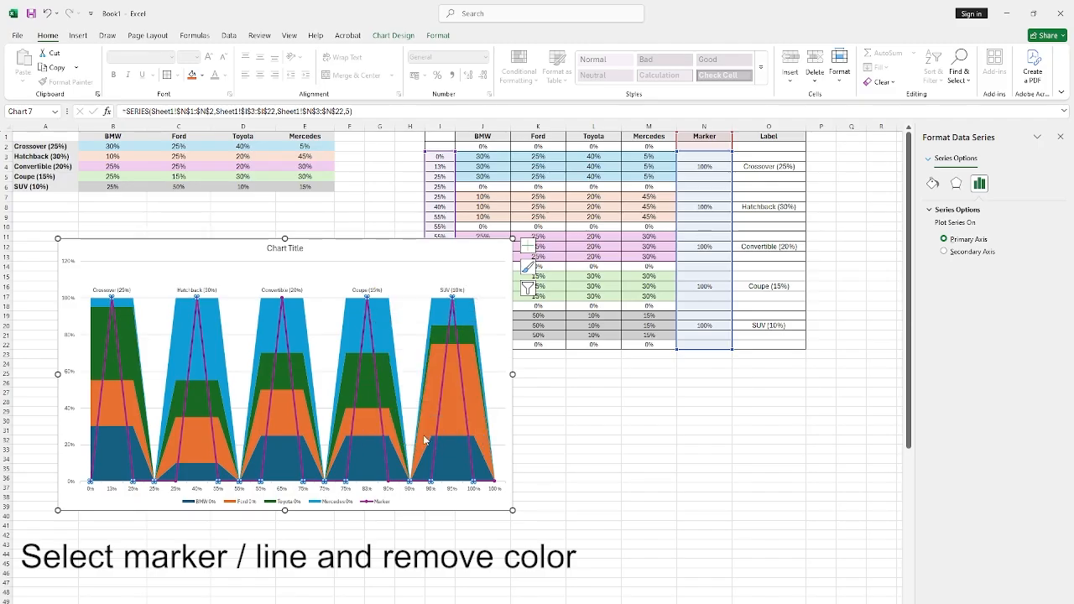
pyautogui.click(934, 184)
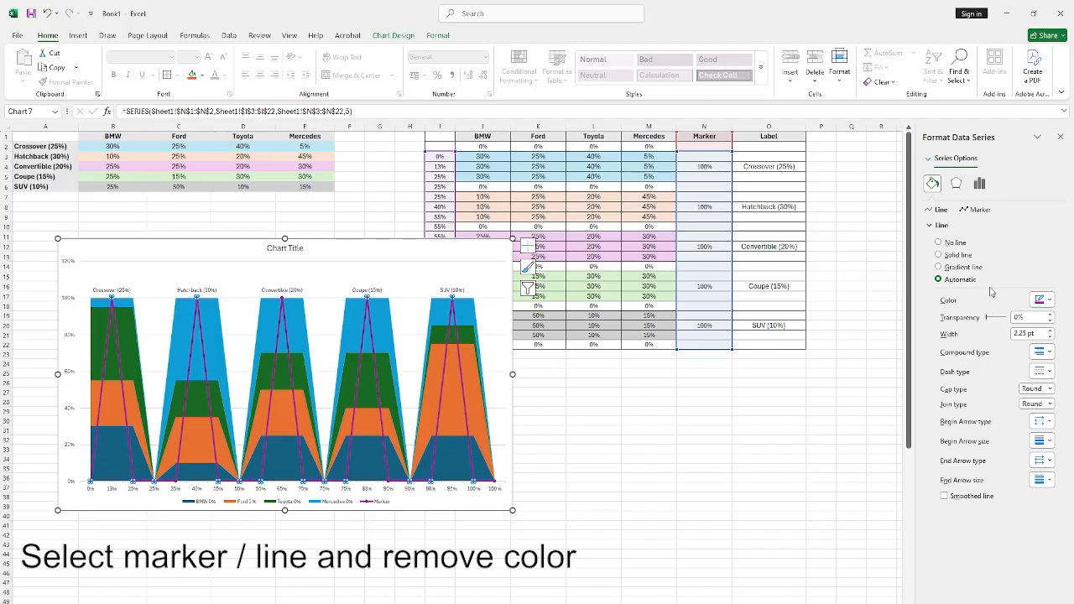
pyautogui.click(939, 243)
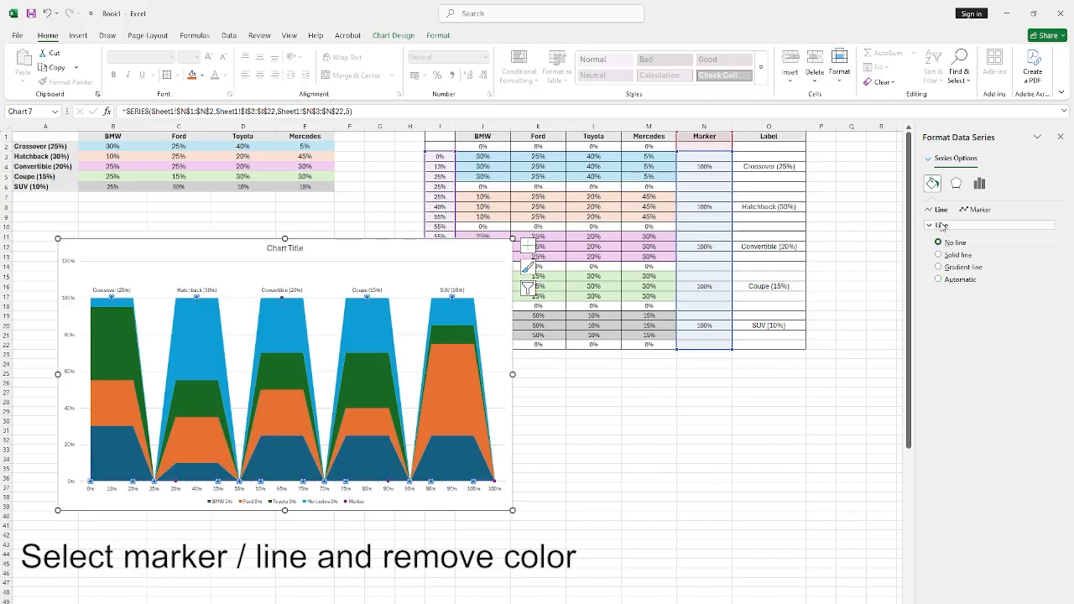
pyautogui.click(965, 211)
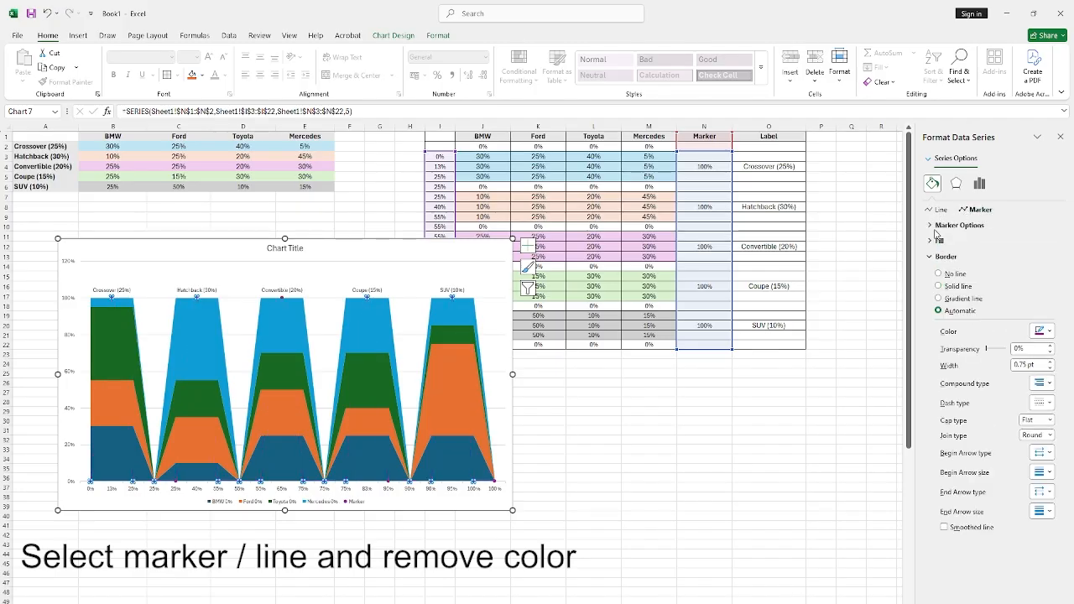
pyautogui.click(943, 255)
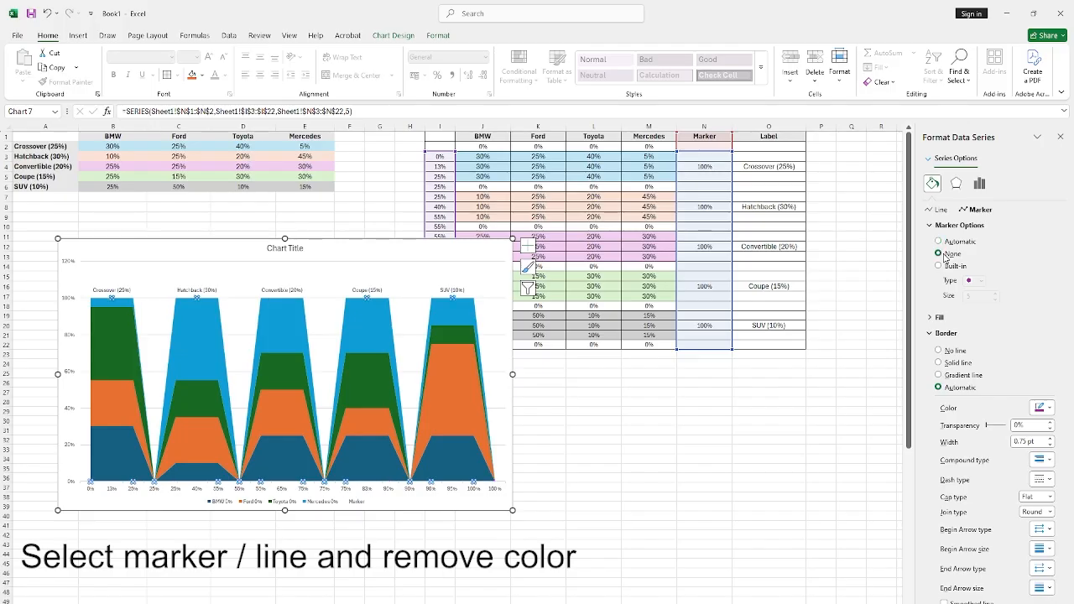
pyautogui.click(523, 448)
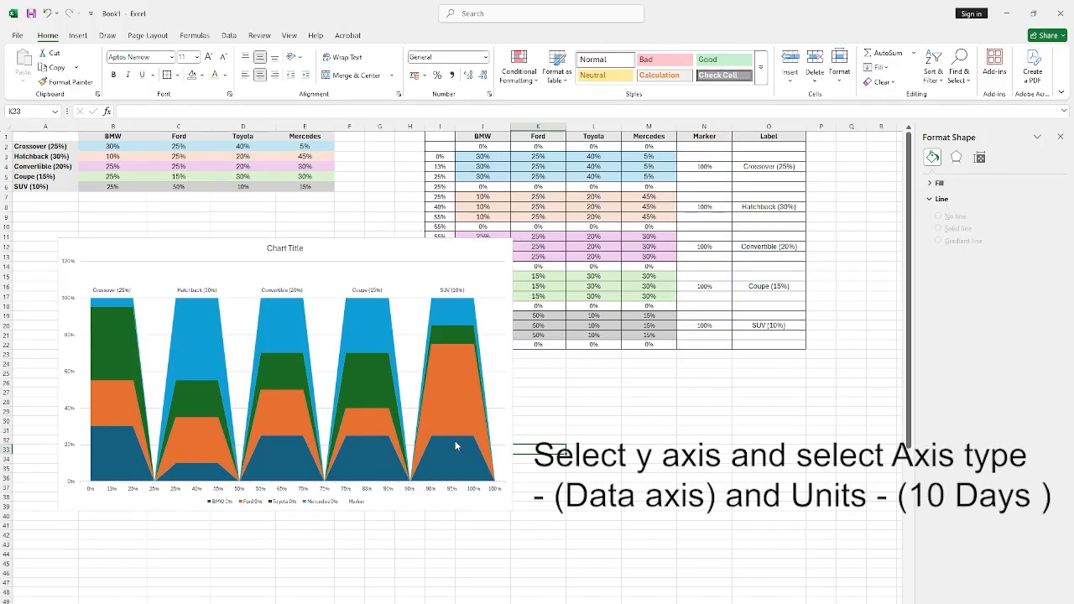
# Change the chart's horizontal axis to a date axis with major and minor units of 10 days.
pyautogui.click(259, 490)
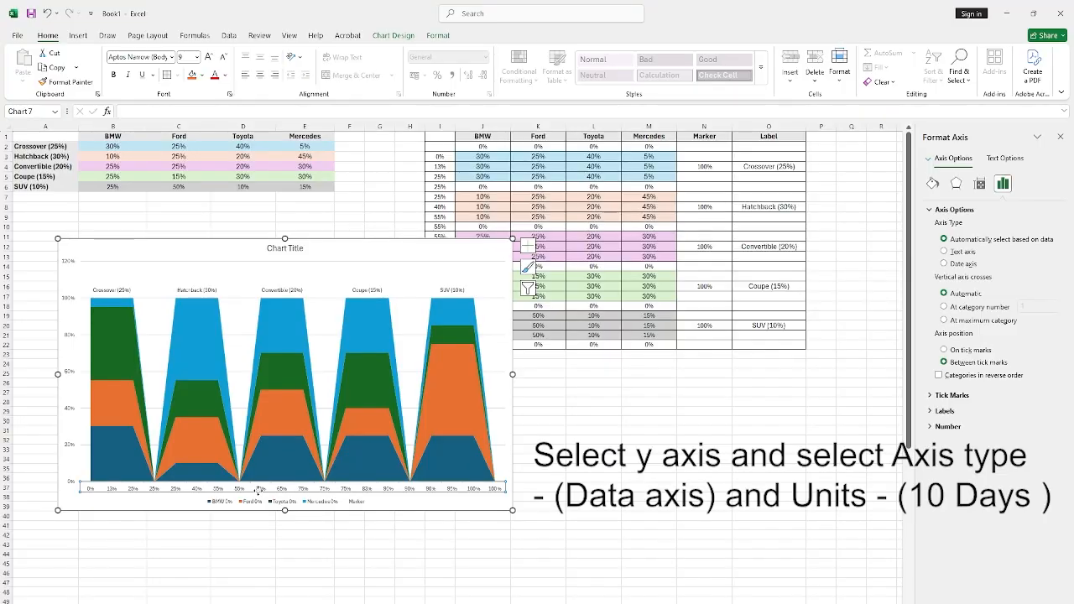
pyautogui.rightClick(258, 490)
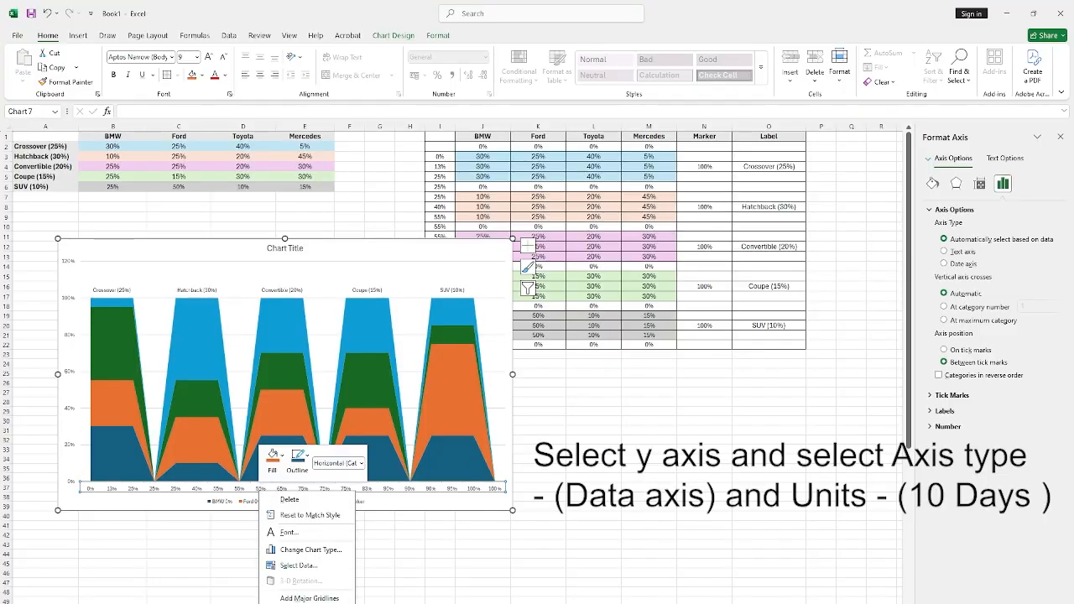
pyautogui.press('Escape')
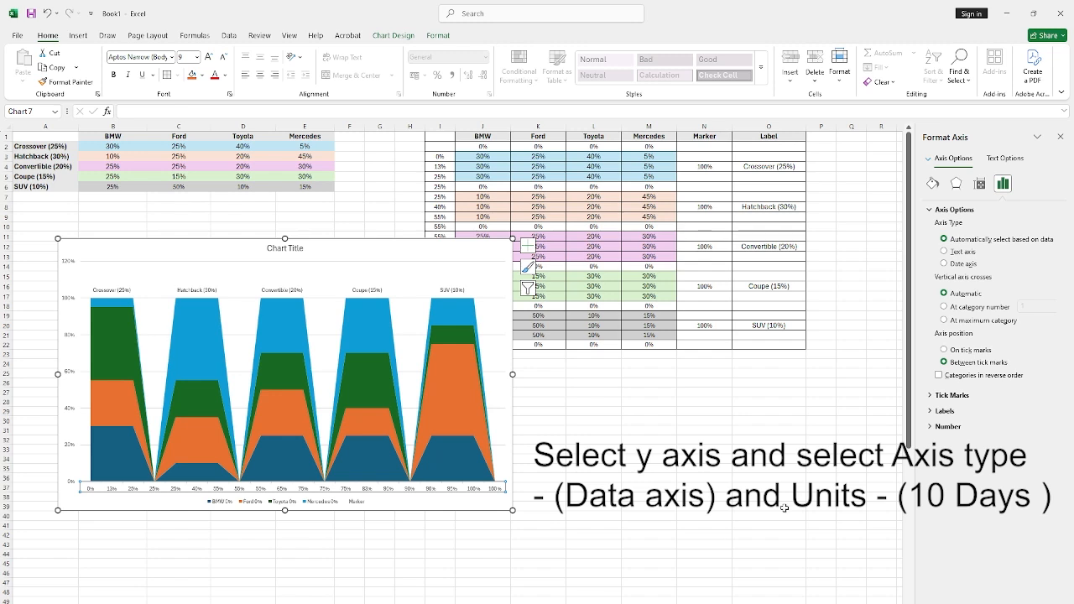
pyautogui.click(945, 264)
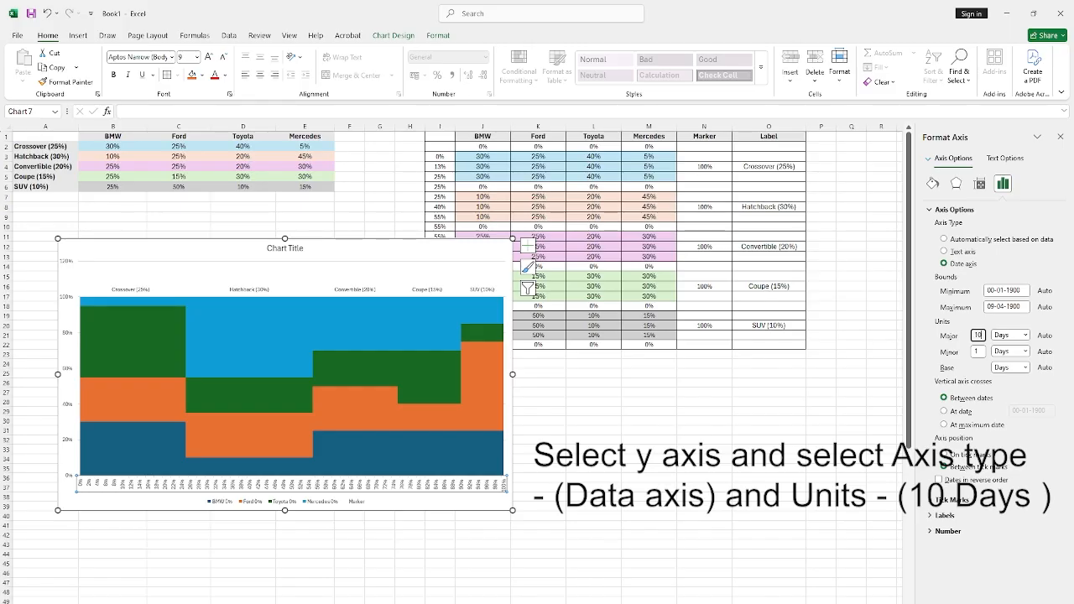
pyautogui.press('Return')
pyautogui.press('Tab')
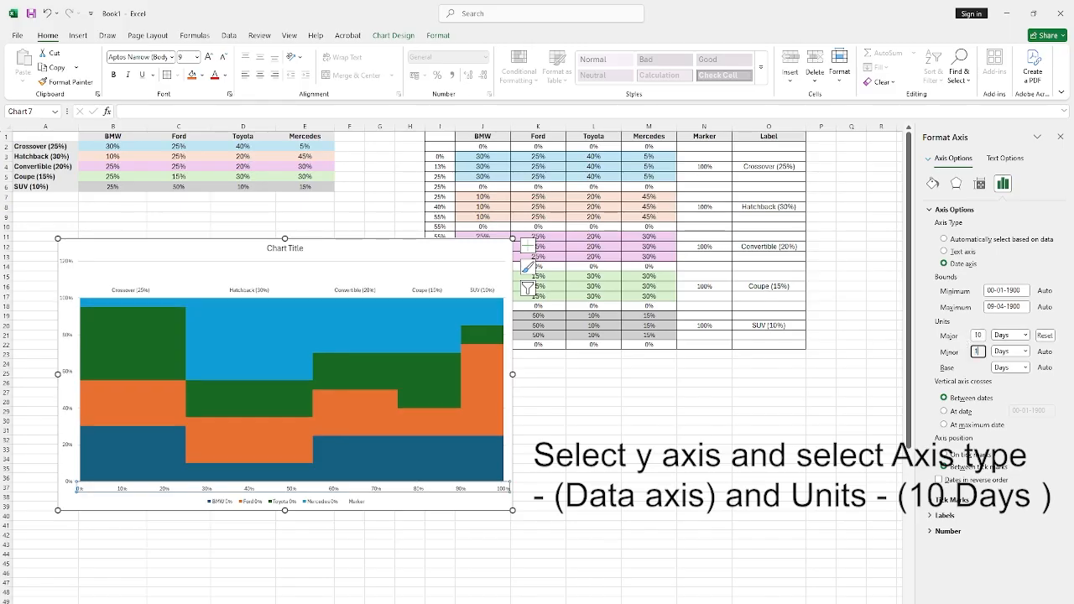
pyautogui.write('10')
pyautogui.press('Tab')
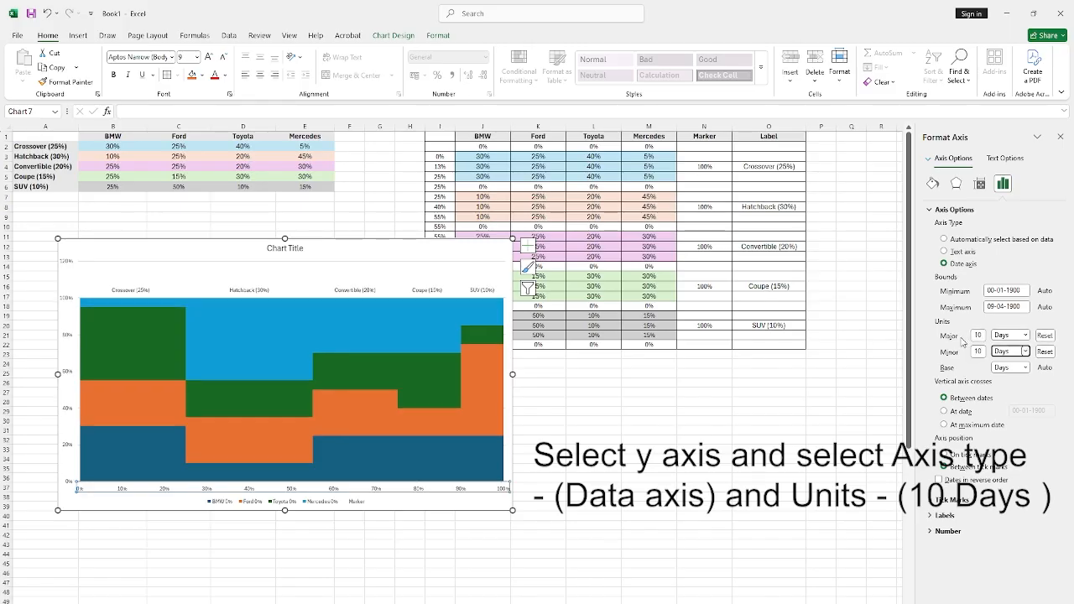
# Set the maximum bound of the chart's vertical axis to 1.
pyautogui.click(67, 266)
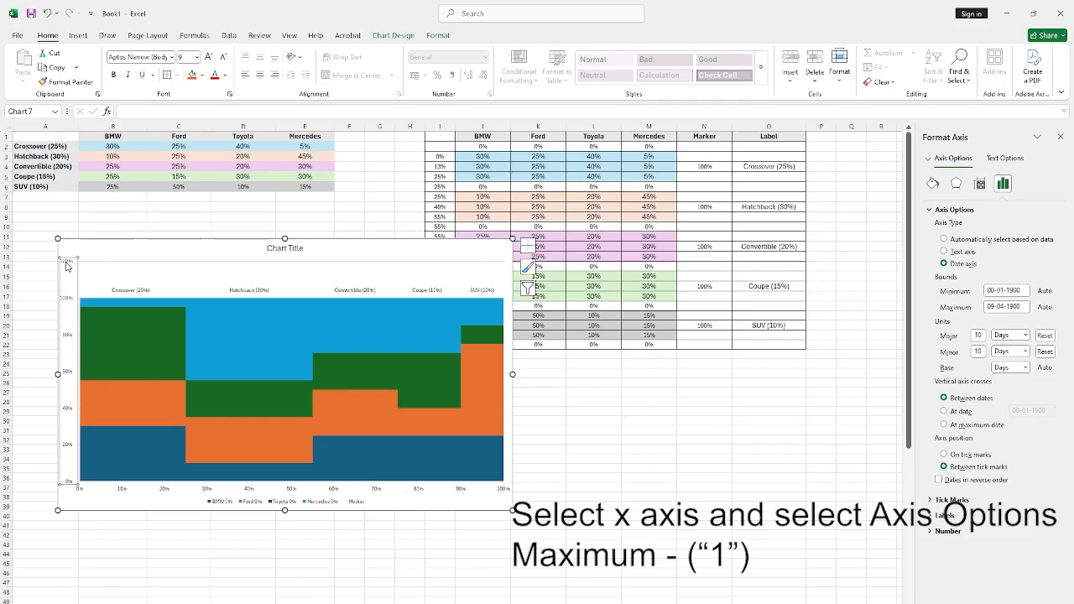
pyautogui.rightClick(67, 266)
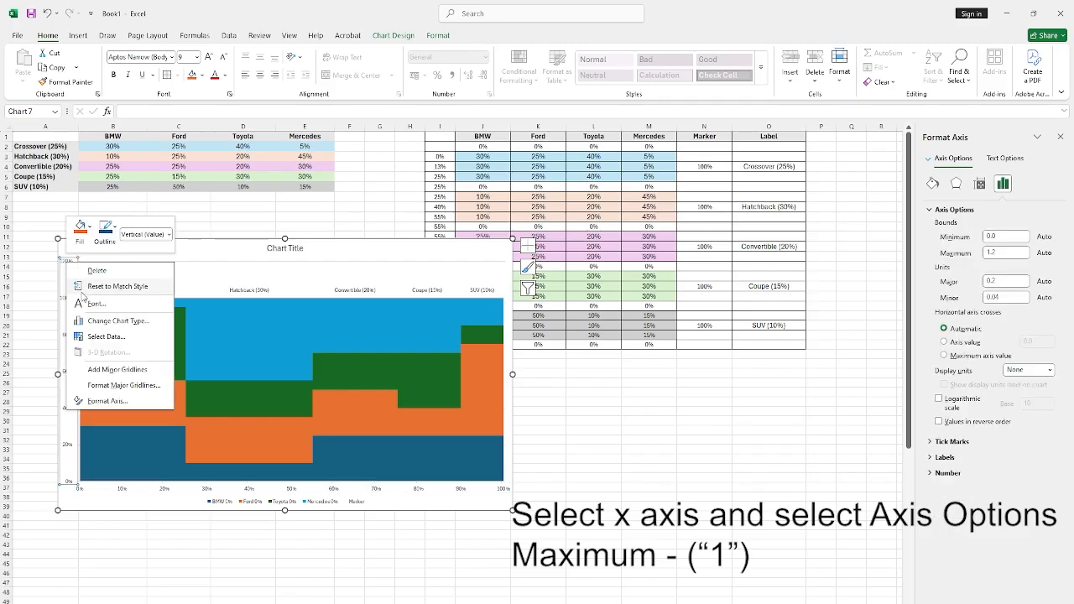
pyautogui.click(114, 402)
pyautogui.click(964, 255)
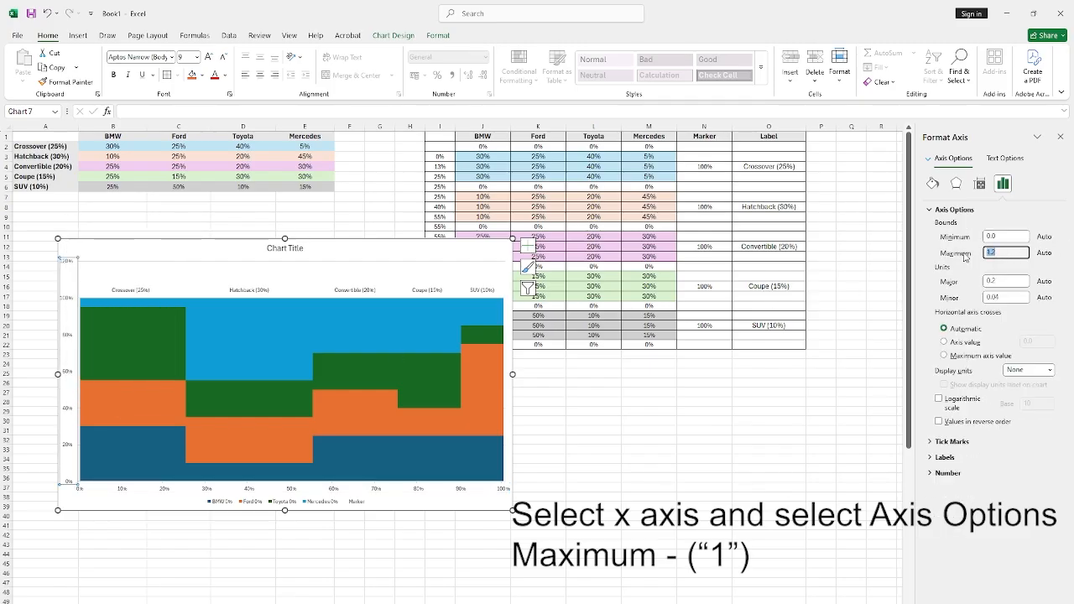
pyautogui.write('1')
pyautogui.press('Tab')
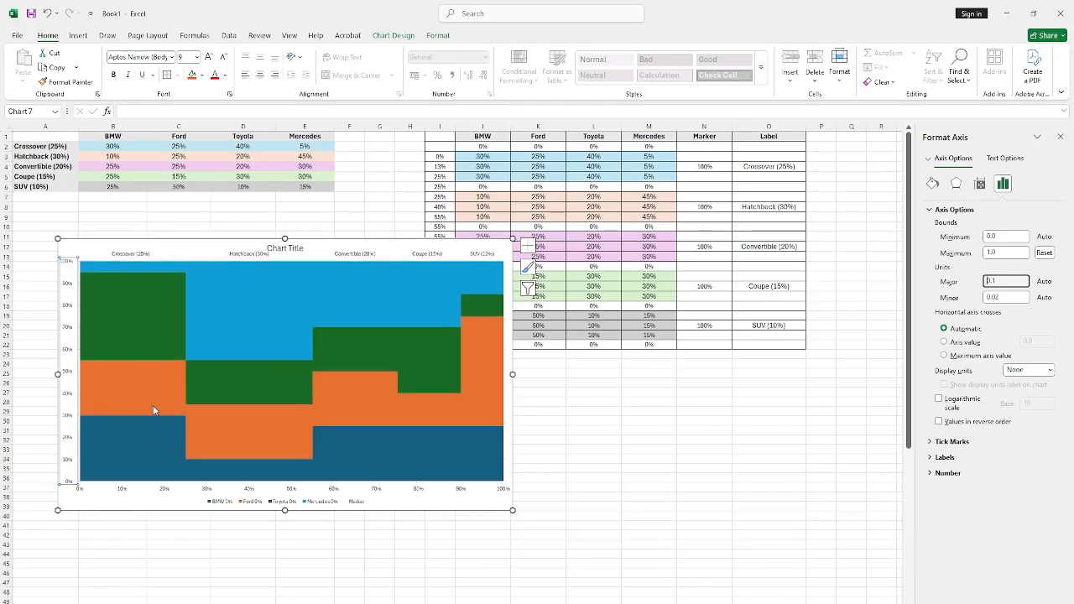
pyautogui.press('Escape')
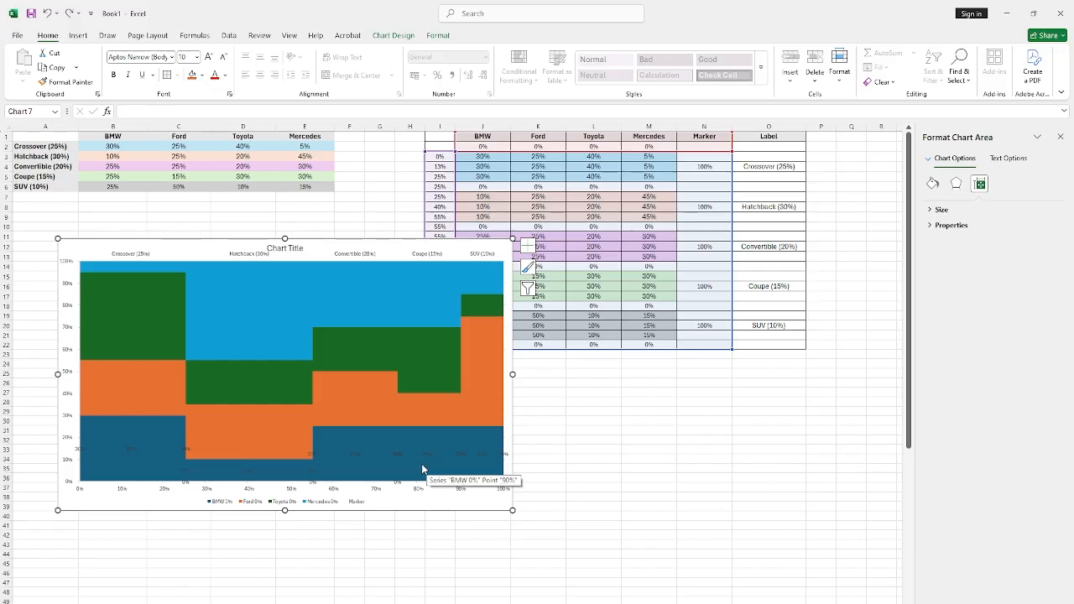
# Shift the whole chart slightly lower beneath the source table and close the formatting pane.
pyautogui.click(421, 463)
pyautogui.click(411, 253)
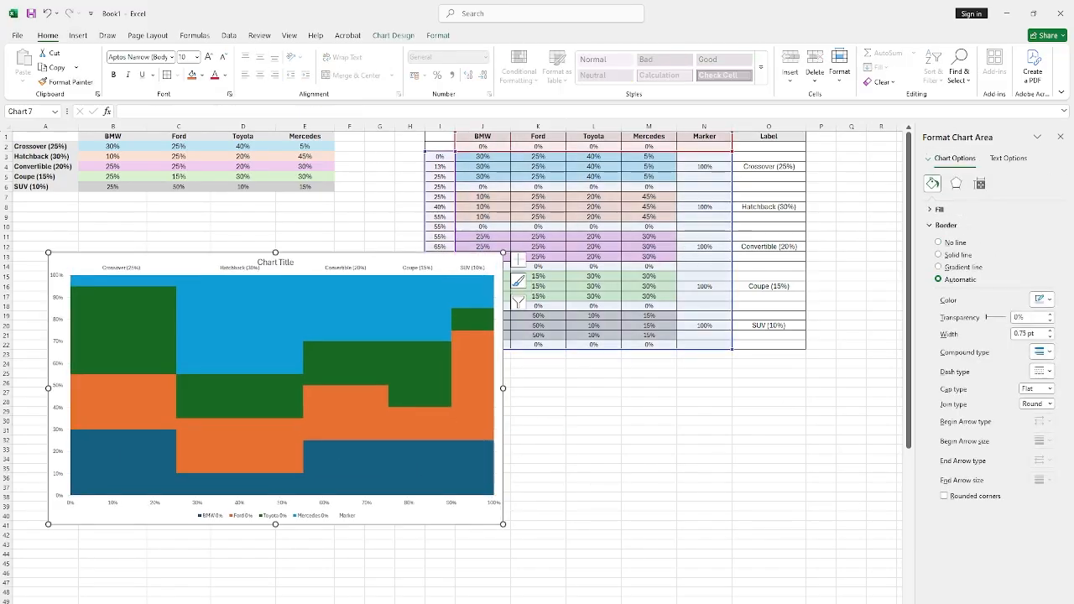
pyautogui.hscroll(1, 807, 498)
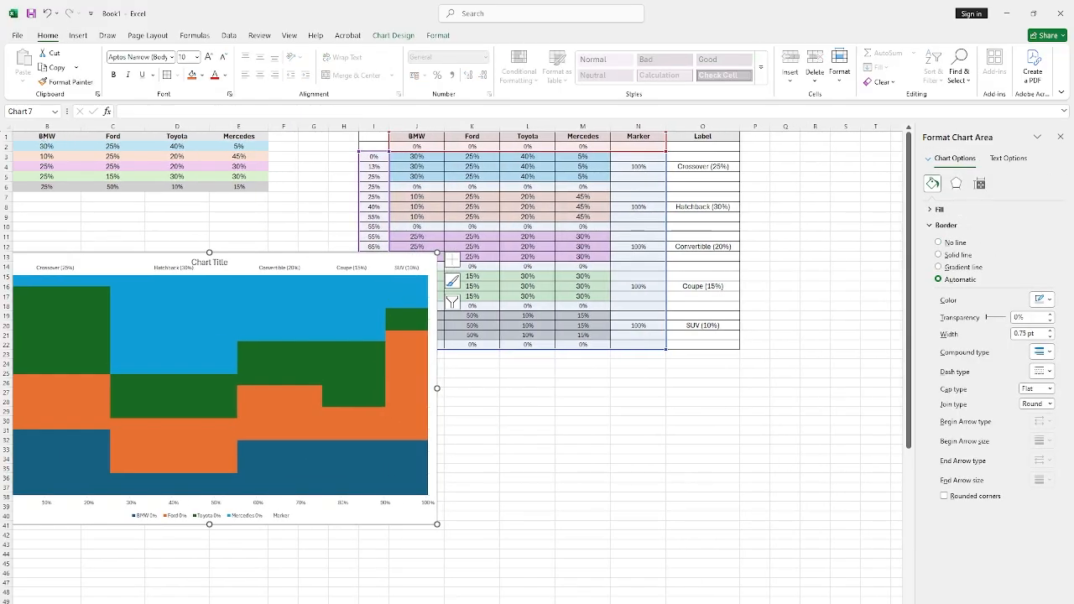
pyautogui.click(1060, 136)
pyautogui.hscroll(-1, 538, 361)
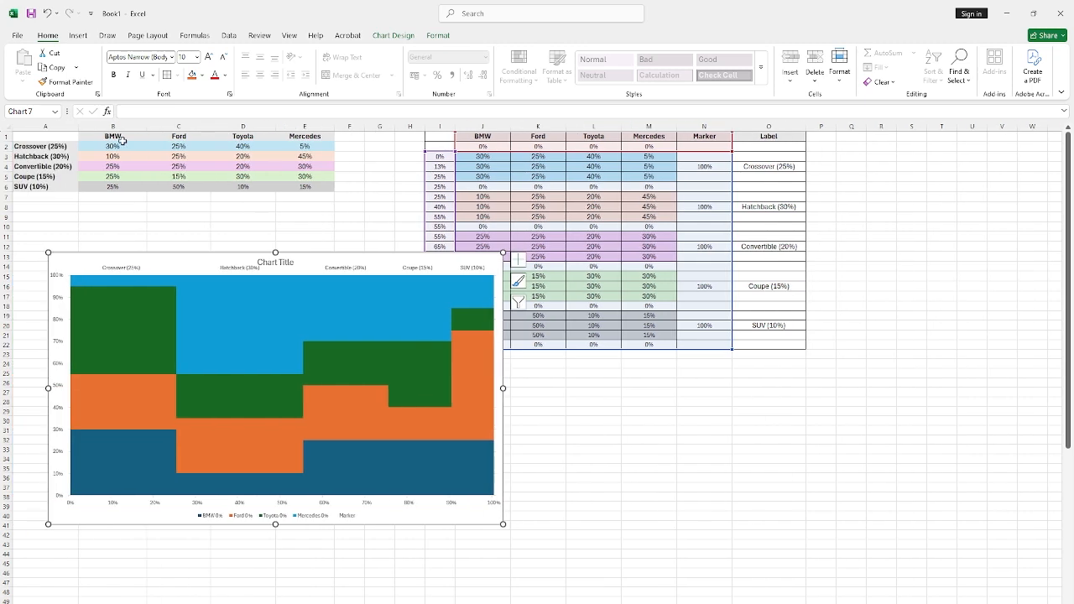
# Copy the brand headers B1:E1 to P1 and the Crossover shares B2:E2 to P4.
pyautogui.moveTo(122, 140); pyautogui.dragTo(296, 137)
pyautogui.hotkey('ctrl', 'c')
pyautogui.click(831, 141)
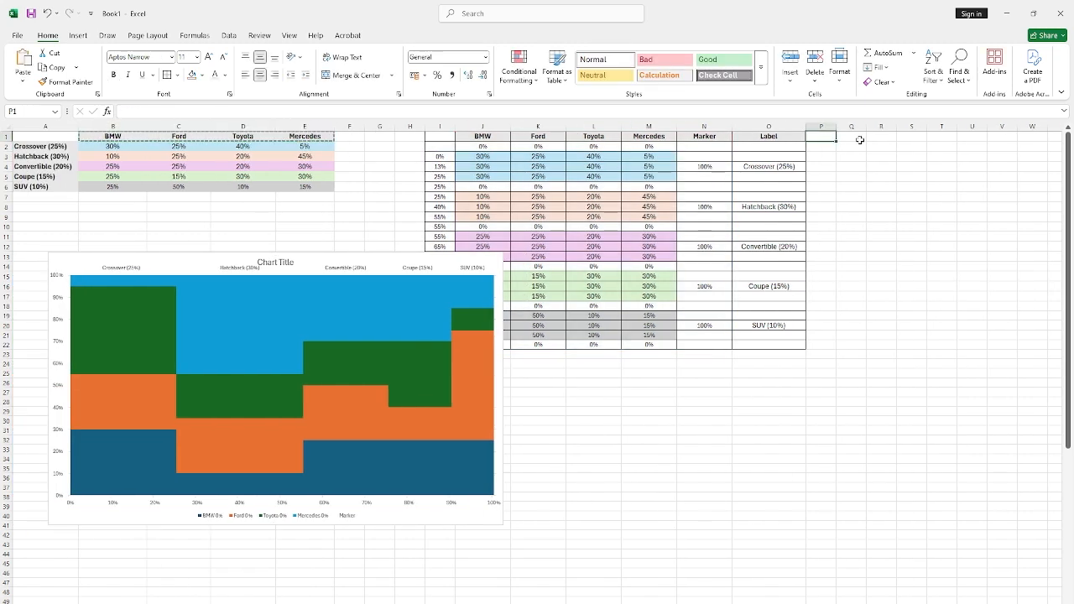
pyautogui.hotkey('ctrl', 'v')
pyautogui.moveTo(125, 148); pyautogui.dragTo(303, 147)
pyautogui.hotkey('ctrl', 'c')
pyautogui.click(821, 166)
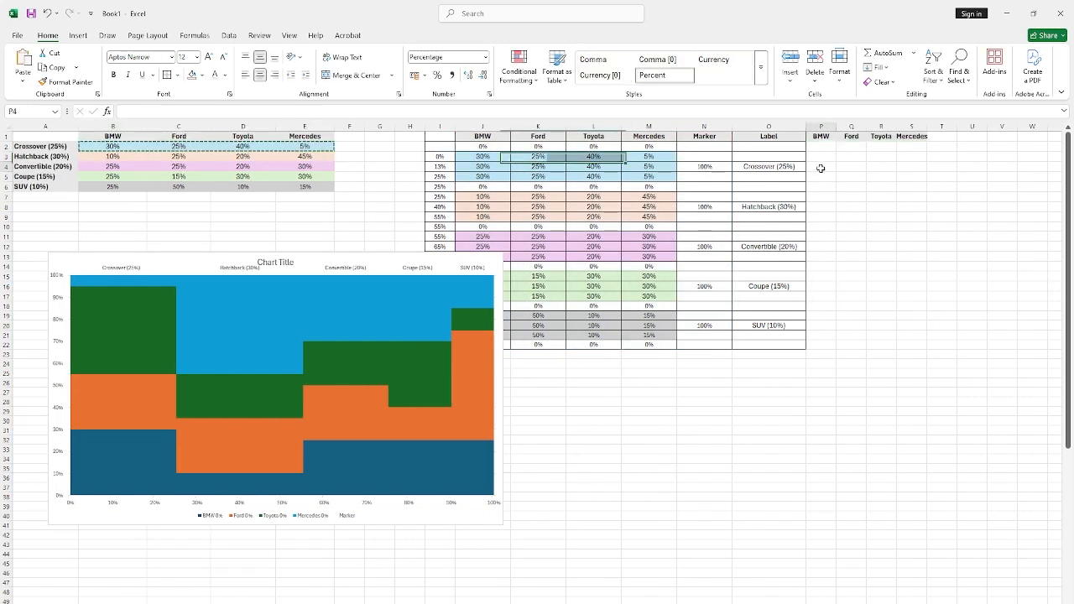
pyautogui.hotkey('ctrl', 'v')
# Copy the Hatchback shares B3:E3 to P8 and the Convertible shares B4:E4 to P12.
pyautogui.moveTo(126, 157); pyautogui.dragTo(282, 157)
pyautogui.hotkey('ctrl', 'c')
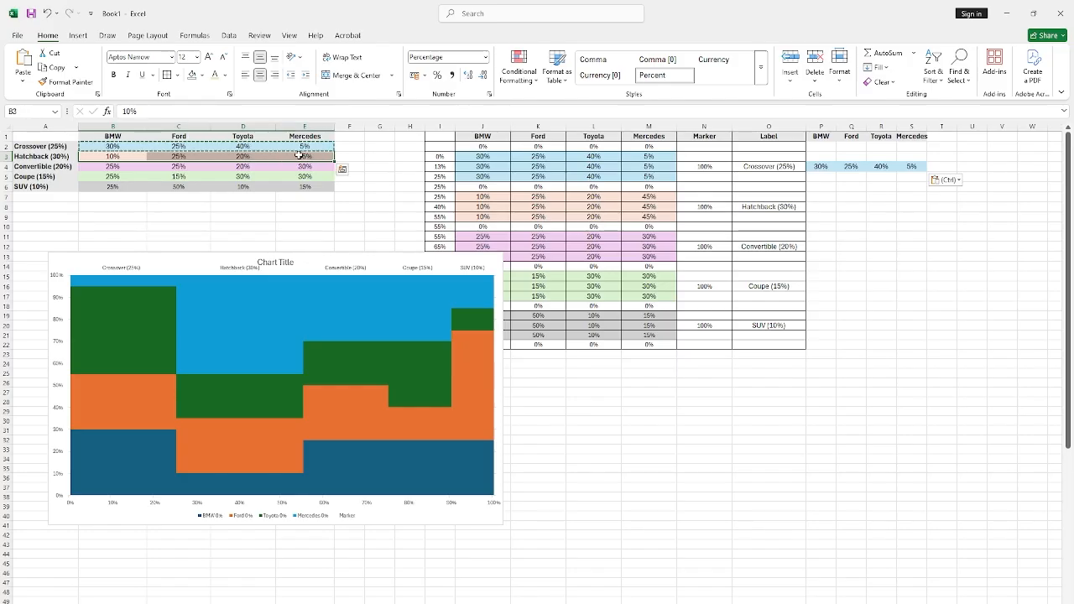
pyautogui.click(821, 207)
pyautogui.hotkey('ctrl', 'v')
pyautogui.moveTo(122, 166); pyautogui.dragTo(302, 167)
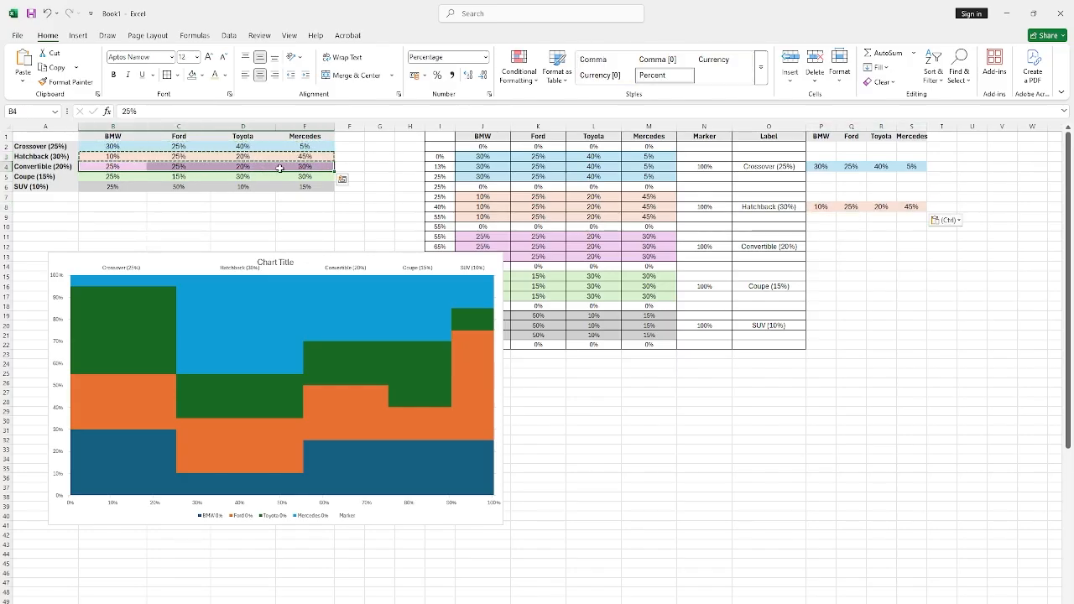
pyautogui.hotkey('ctrl', 'c')
pyautogui.click(821, 247)
pyautogui.hotkey('ctrl', 'v')
# Copy the Coupe shares B5:E5 to P16 and the SUV shares B6:E6 to P20.
pyautogui.moveTo(117, 176); pyautogui.dragTo(306, 176)
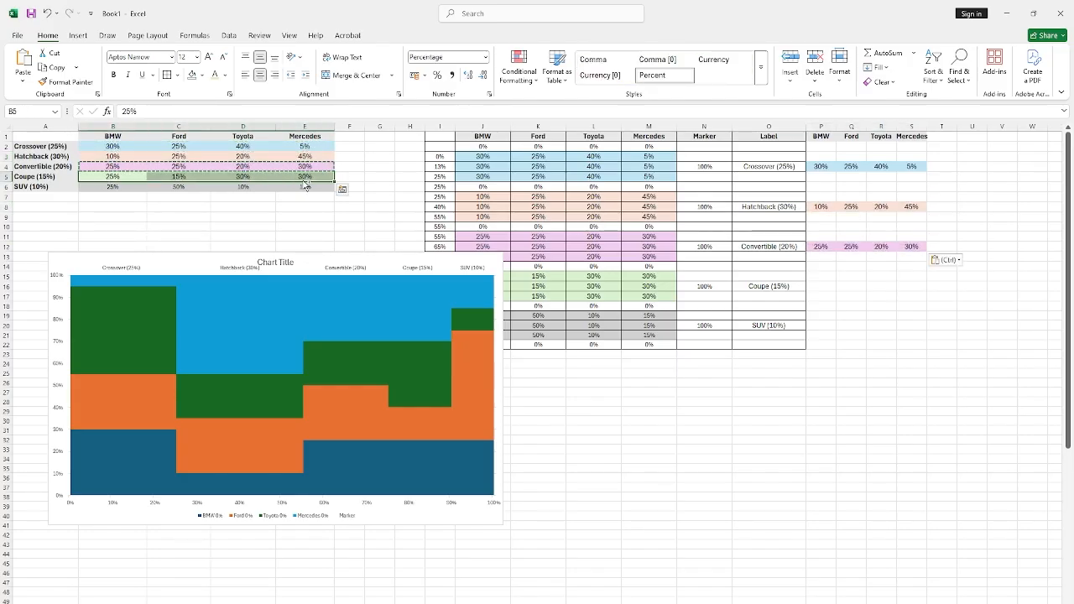
pyautogui.hotkey('ctrl', 'c')
pyautogui.click(820, 286)
pyautogui.hotkey('ctrl', 'v')
pyautogui.click(127, 190)
pyautogui.moveTo(127, 191); pyautogui.dragTo(306, 186)
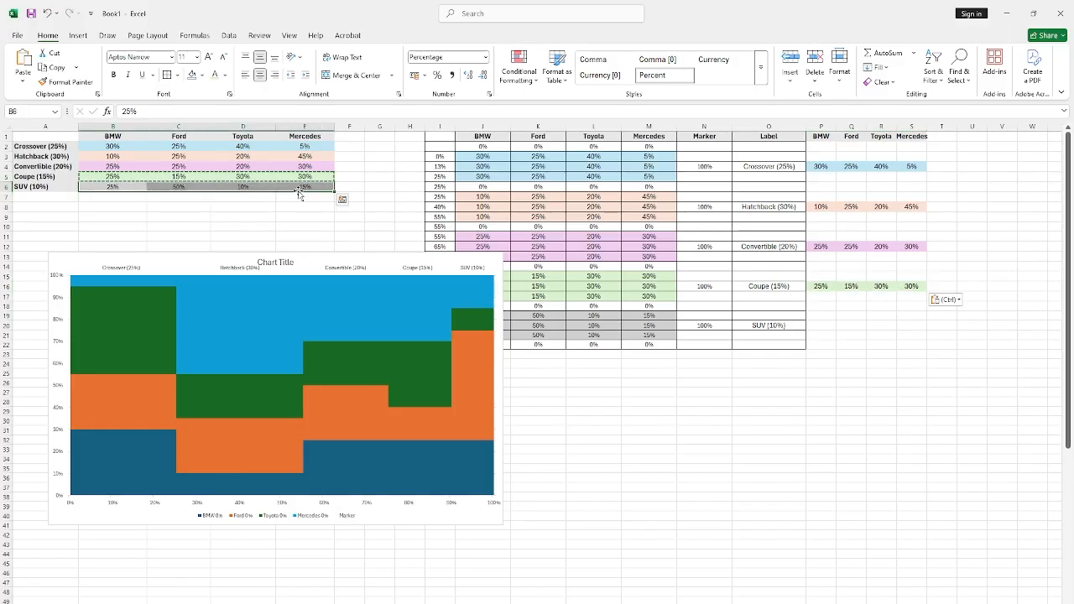
pyautogui.hotkey('ctrl', 'c')
pyautogui.click(821, 325)
pyautogui.hotkey('ctrl', 'v')
pyautogui.click(648, 402)
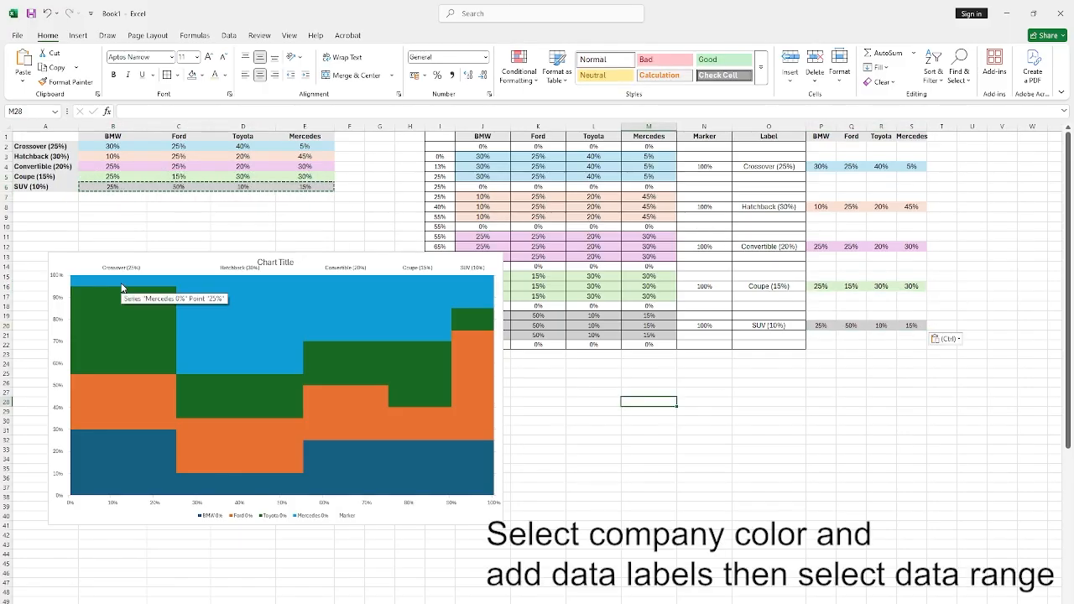
# Add data labels to the Mercedes area series and open their formatting options.
pyautogui.click(126, 289)
pyautogui.rightClick(124, 286)
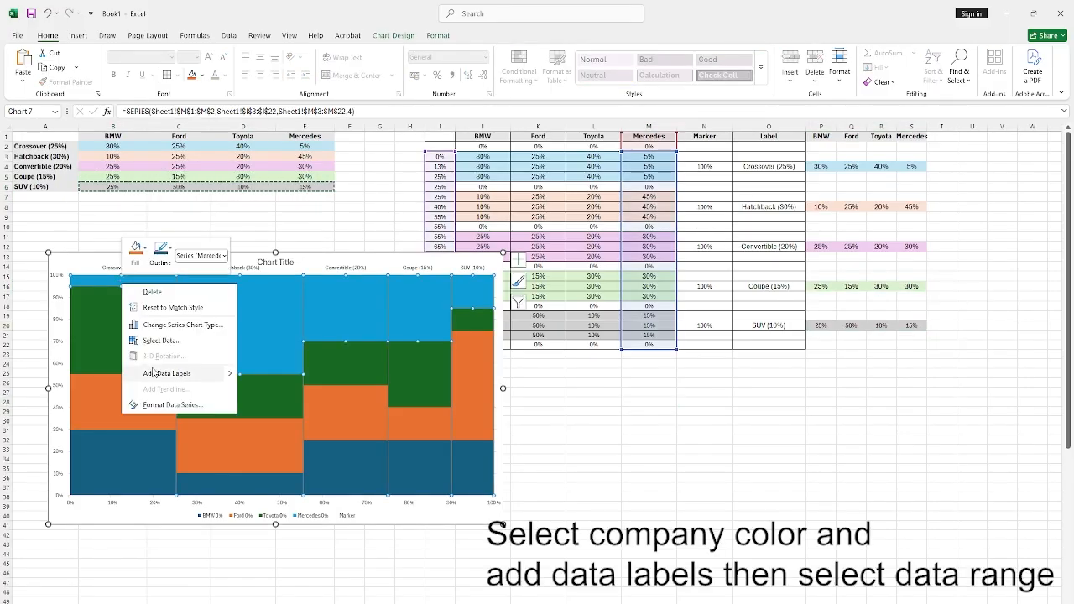
pyautogui.click(155, 373)
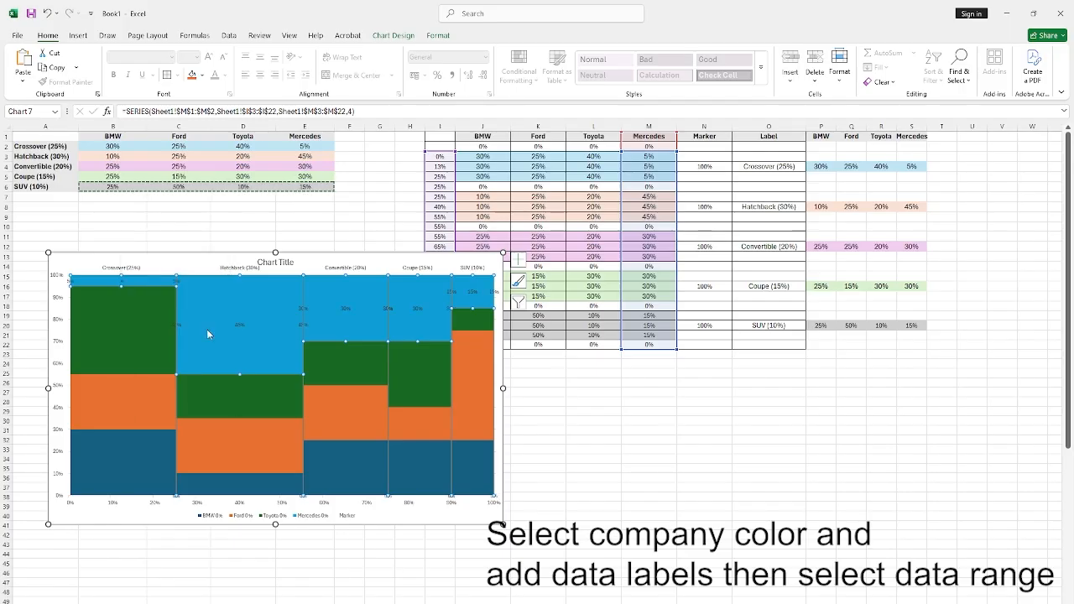
pyautogui.click(240, 326)
pyautogui.rightClick(240, 325)
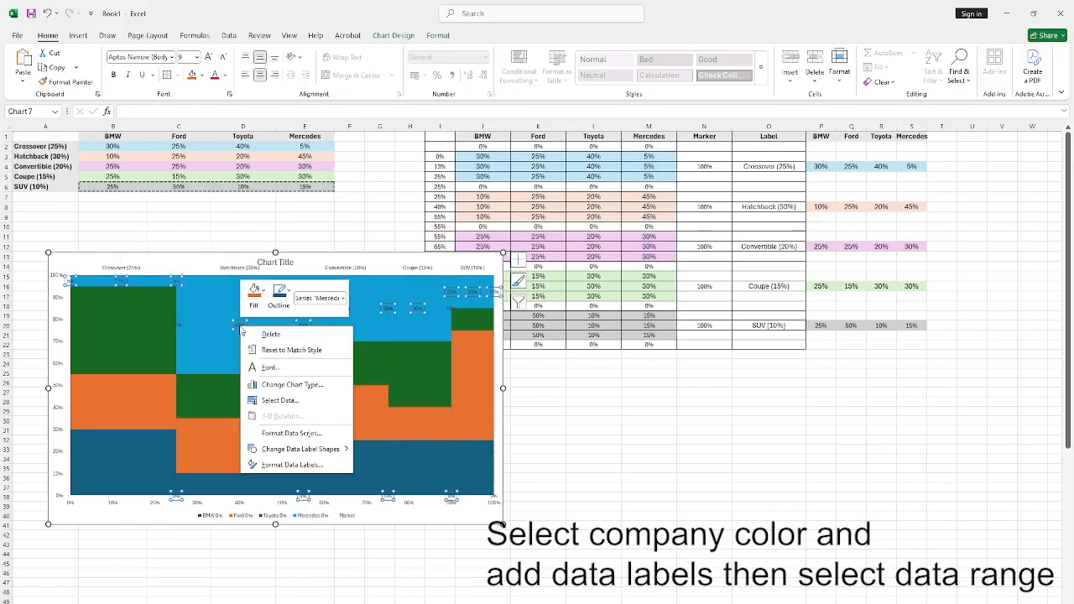
pyautogui.click(302, 466)
# Move the chart below the data tables so that the share columns P to S stay uncovered.
pyautogui.hscroll(2, 537, 449)
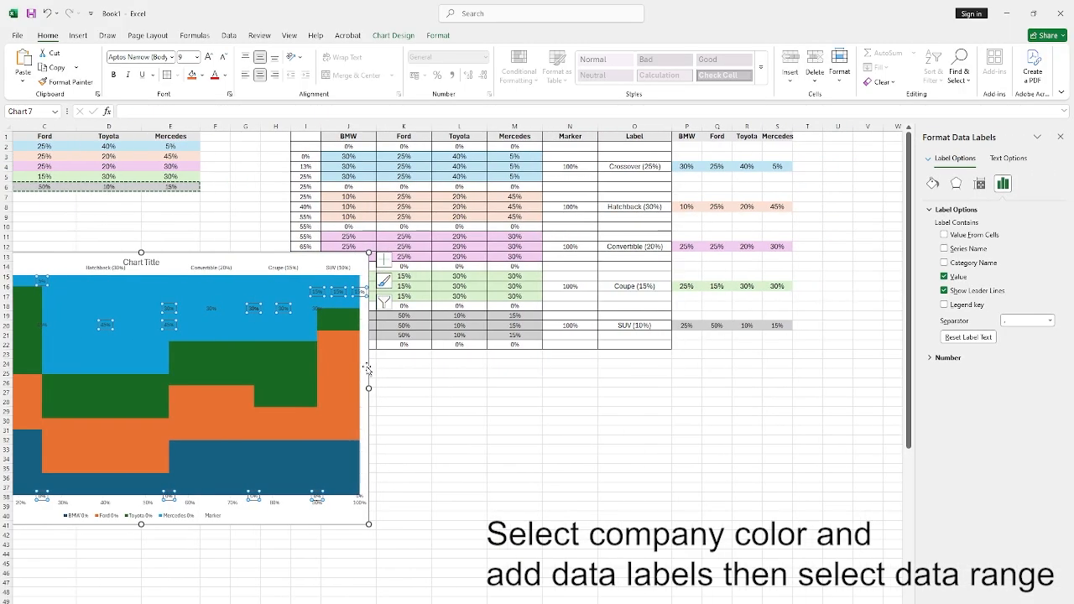
pyautogui.moveTo(368, 370); pyautogui.dragTo(615, 473)
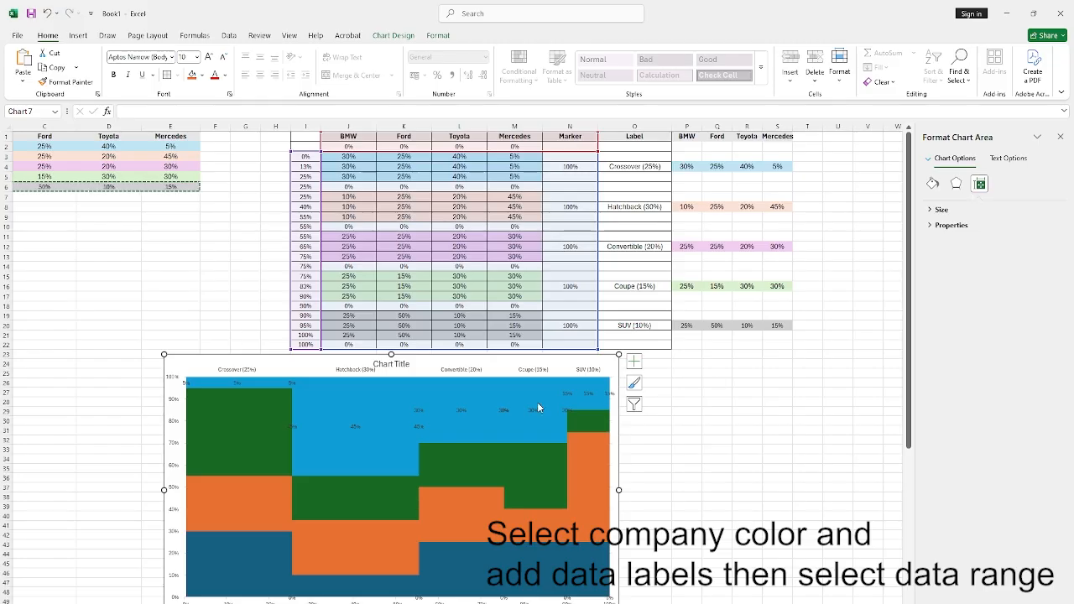
# Label the Mercedes series with values from cells S3:S21 and turn off its own Value labels.
pyautogui.rightClick(418, 419)
pyautogui.click(504, 550)
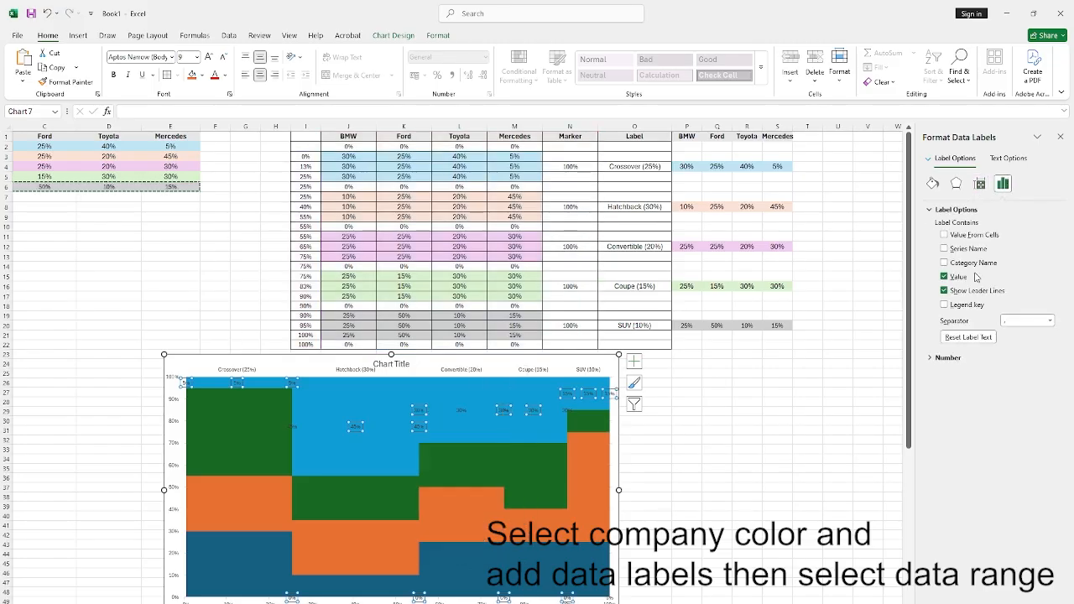
pyautogui.click(944, 234)
pyautogui.click(670, 294)
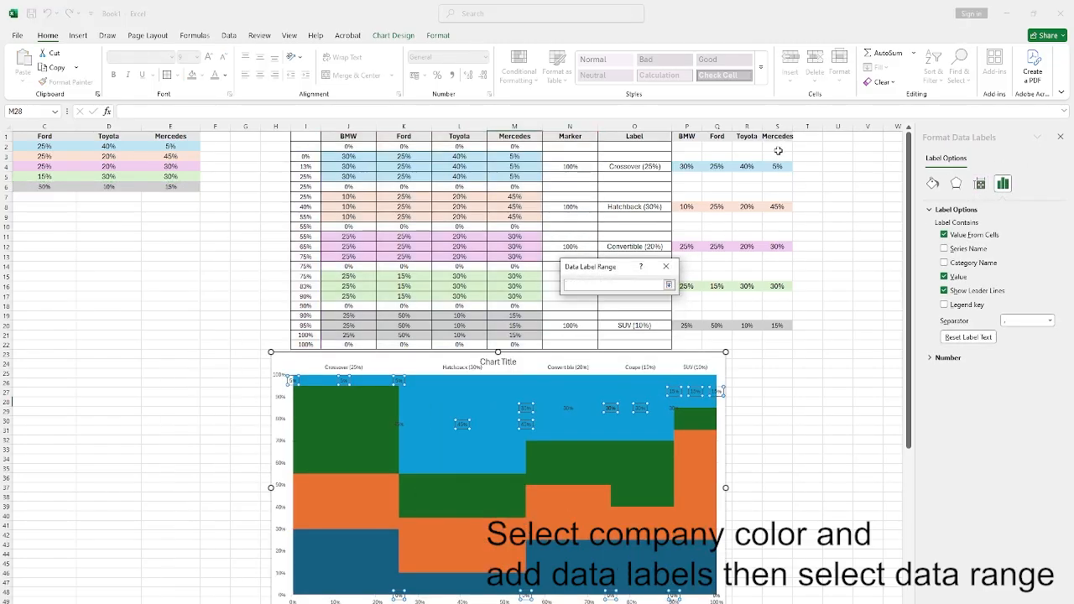
pyautogui.moveTo(778, 148); pyautogui.dragTo(777, 335)
pyautogui.click(609, 317)
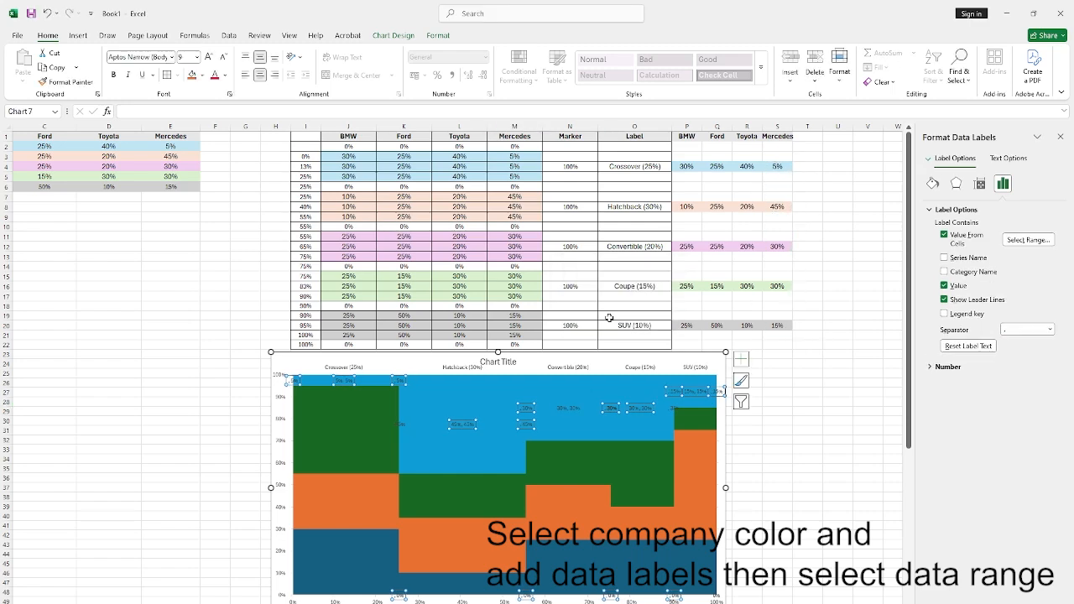
pyautogui.click(945, 285)
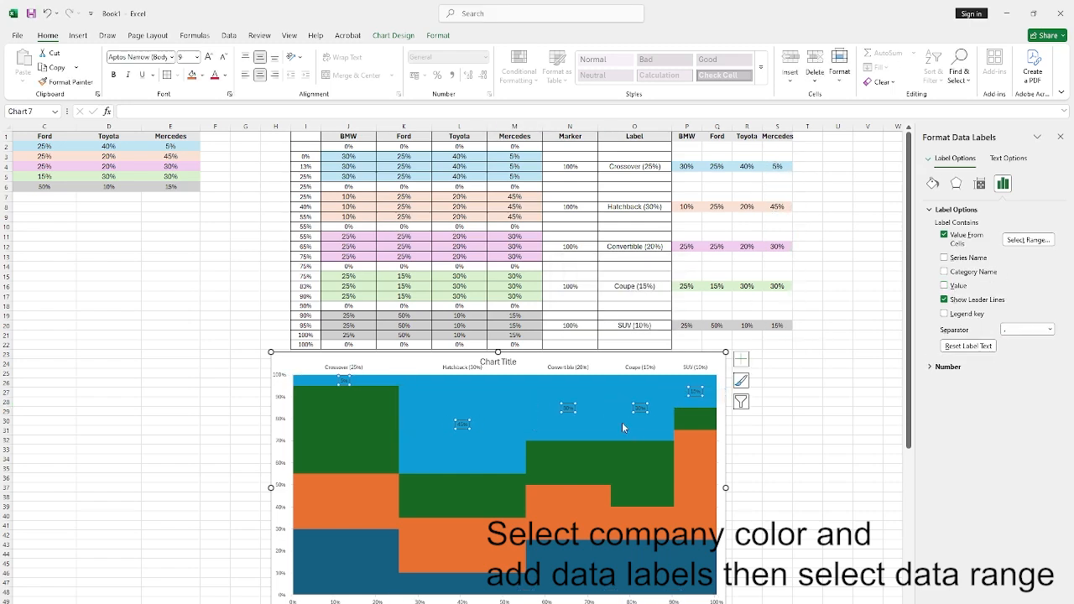
# Make the Mercedes share labels white and set their font size to 12.
pyautogui.scroll(-1, 622, 422)
pyautogui.click(225, 74)
pyautogui.click(217, 142)
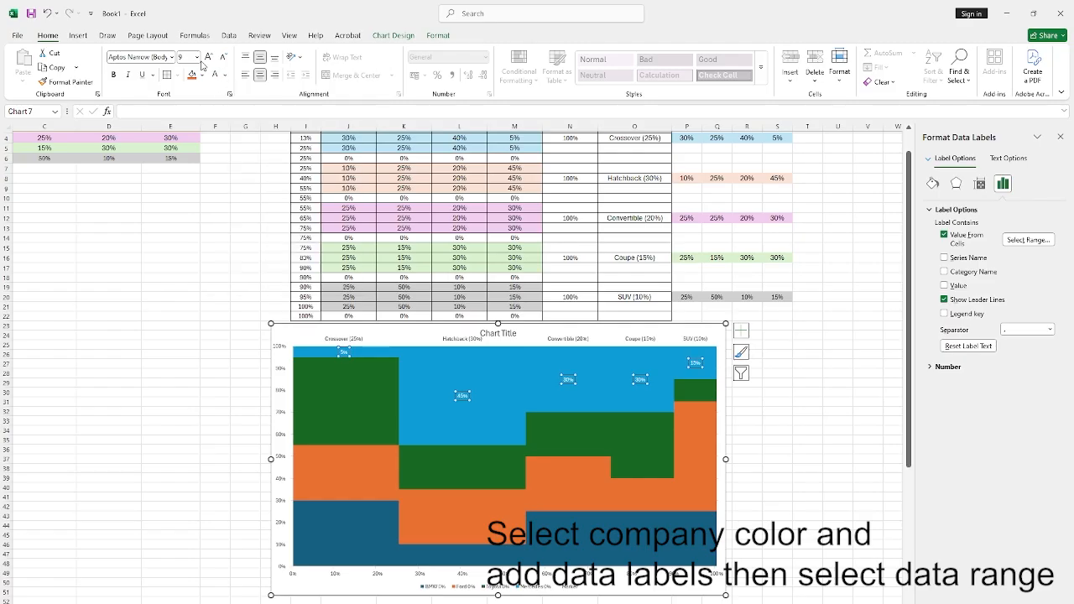
pyautogui.click(197, 57)
pyautogui.click(189, 144)
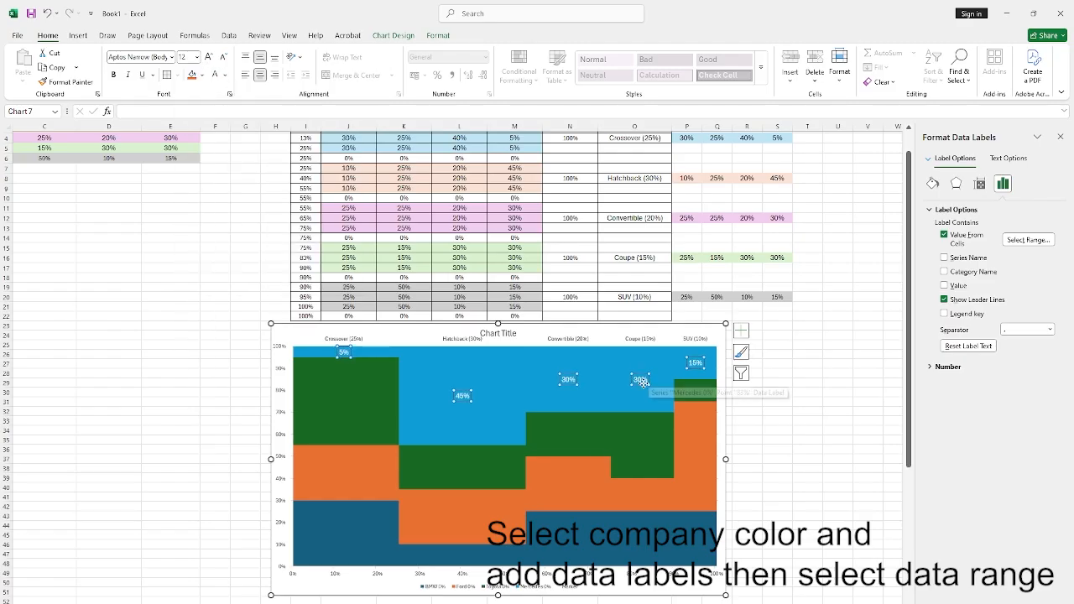
# Add data labels to the green Toyota area series and open their formatting options.
pyautogui.click(368, 414)
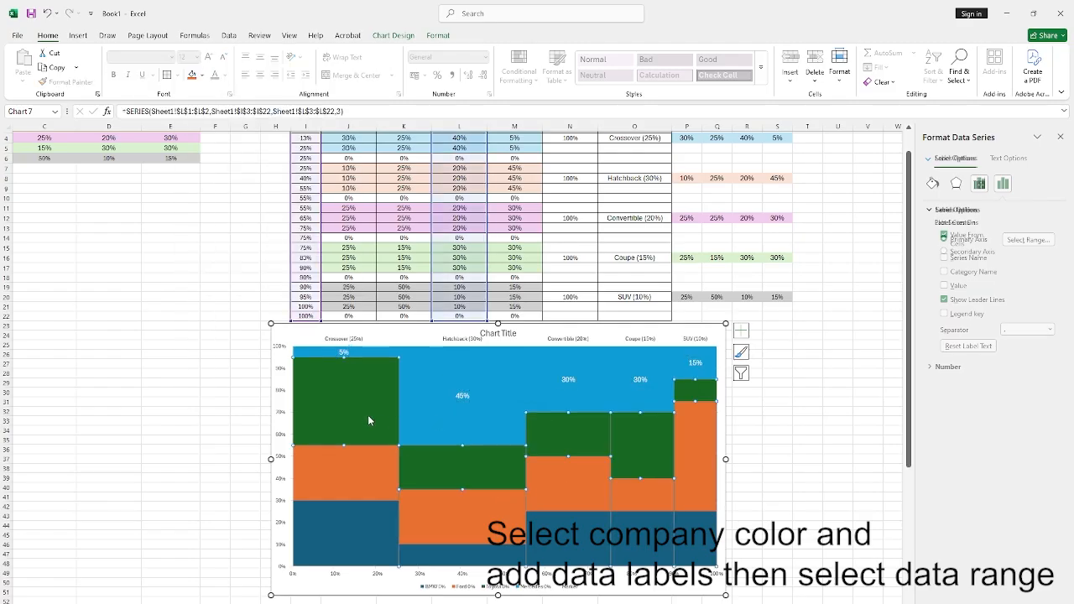
pyautogui.rightClick(367, 415)
pyautogui.press('Escape')
pyautogui.rightClick(344, 407)
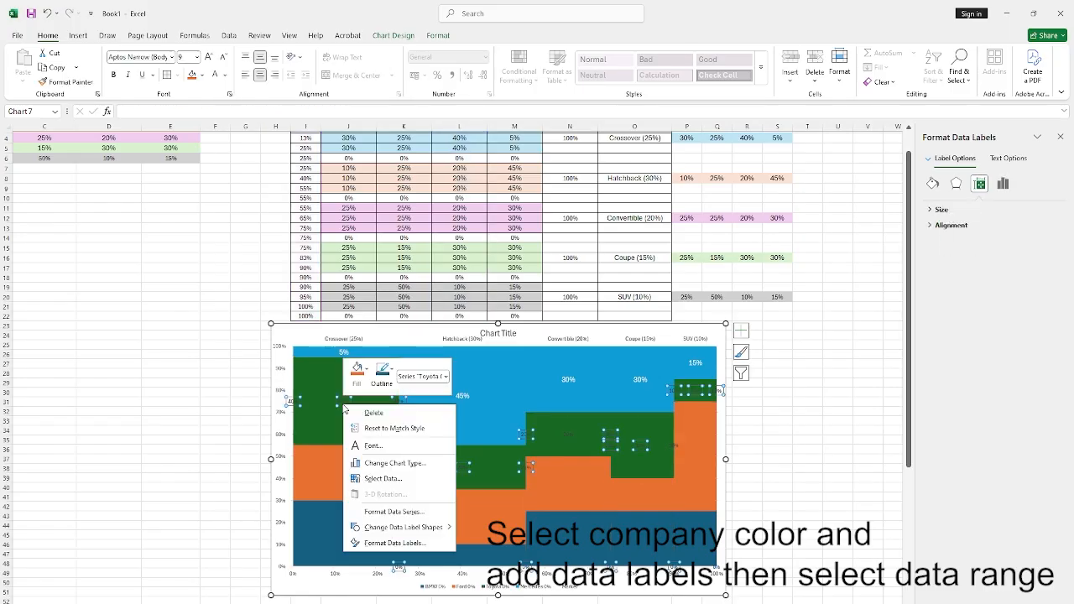
pyautogui.click(396, 544)
# Label the Toyota series with the shares in column R, starting at R3, and turn off its own Value labels.
pyautogui.click(953, 238)
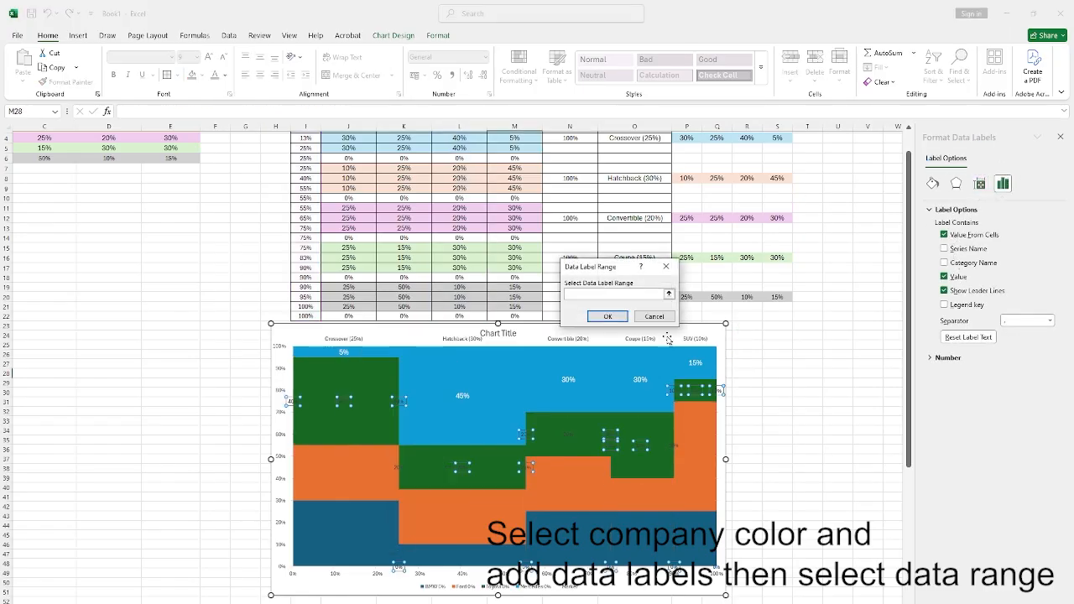
pyautogui.click(669, 294)
pyautogui.scroll(1, 781, 210)
pyautogui.moveTo(751, 157); pyautogui.dragTo(757, 310)
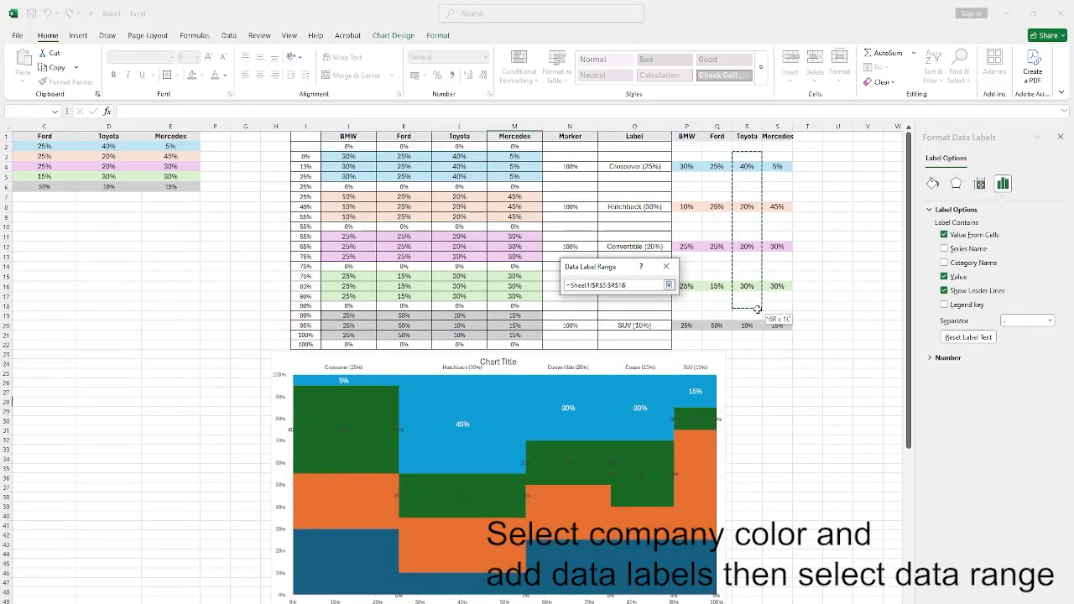
pyautogui.click(669, 286)
pyautogui.click(607, 319)
pyautogui.click(945, 286)
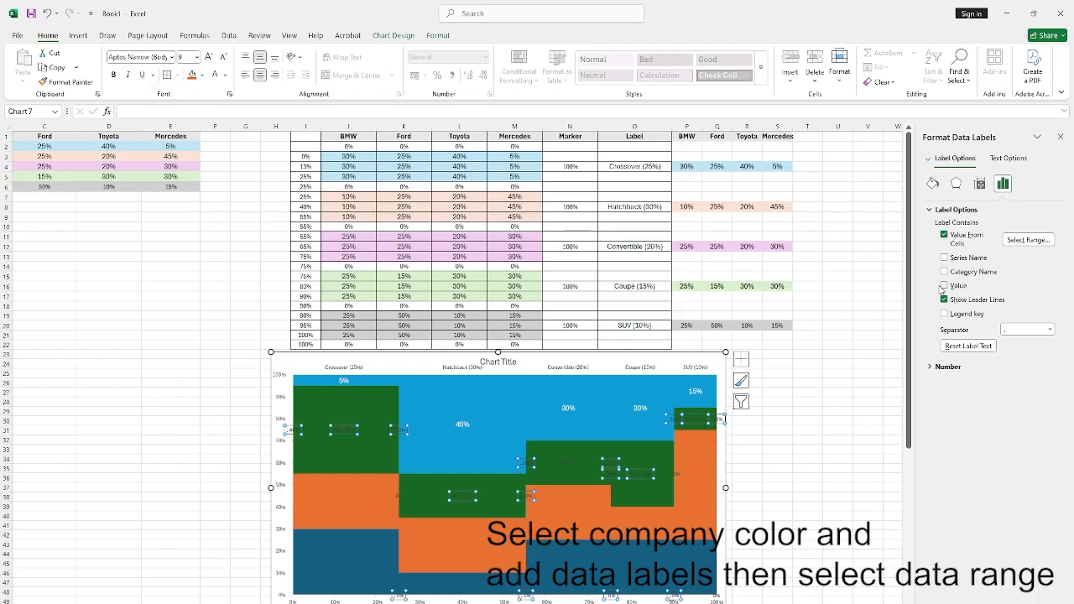
# Set the Toyota share labels to font size 12 in white.
pyautogui.click(196, 56)
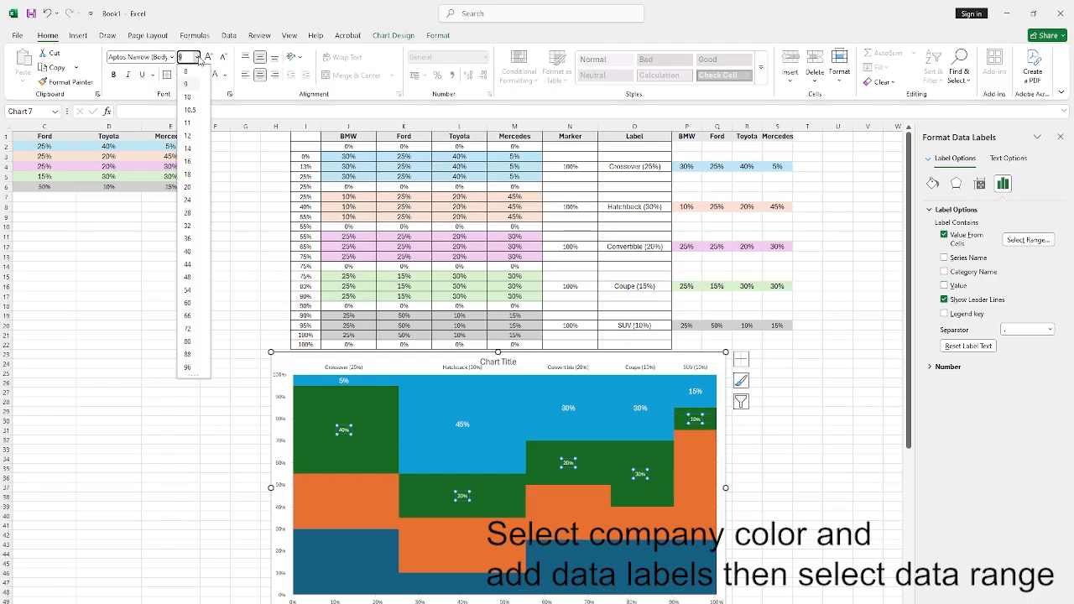
pyautogui.click(188, 135)
pyautogui.click(462, 427)
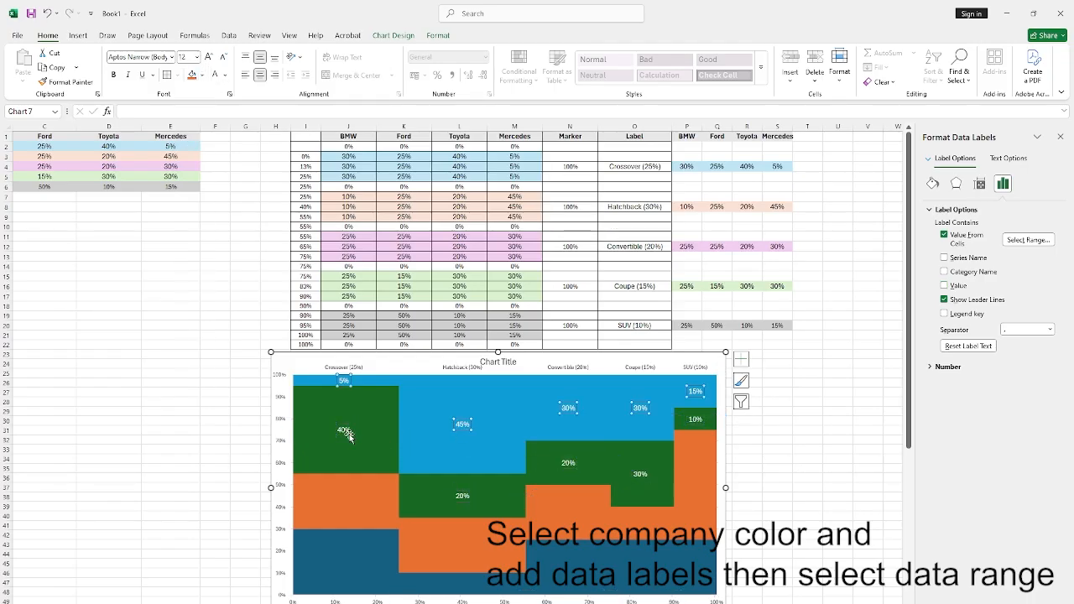
# Add data labels to the orange Ford area series and show their label options.
pyautogui.rightClick(346, 504)
pyautogui.click(377, 595)
pyautogui.click(344, 501)
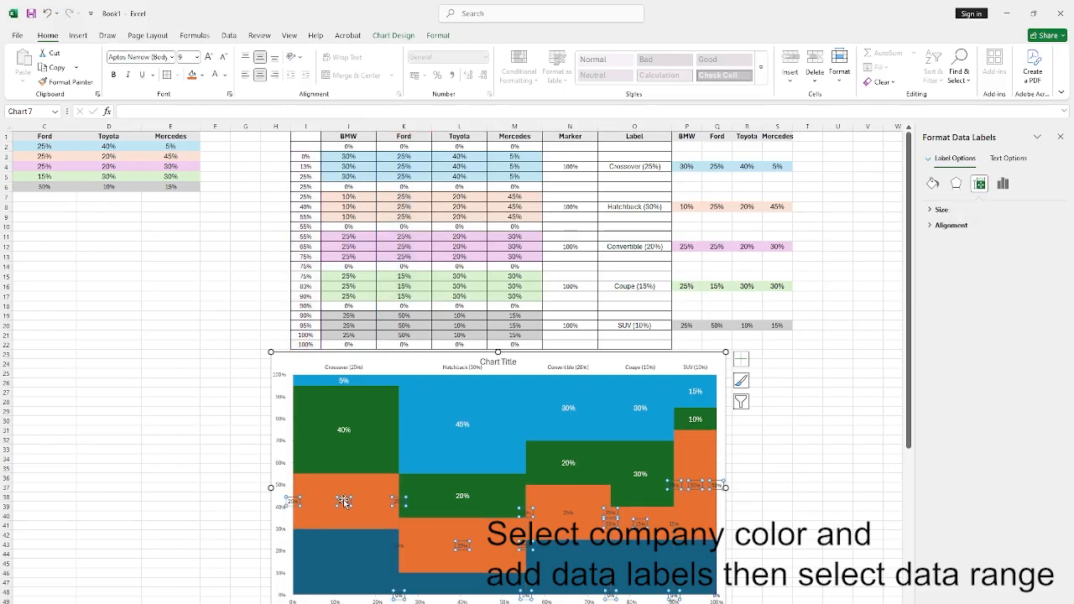
pyautogui.click(1003, 183)
# Label the Ford series from cells Q3:Q21 instead of its own values, in white at font size 12.
pyautogui.click(944, 235)
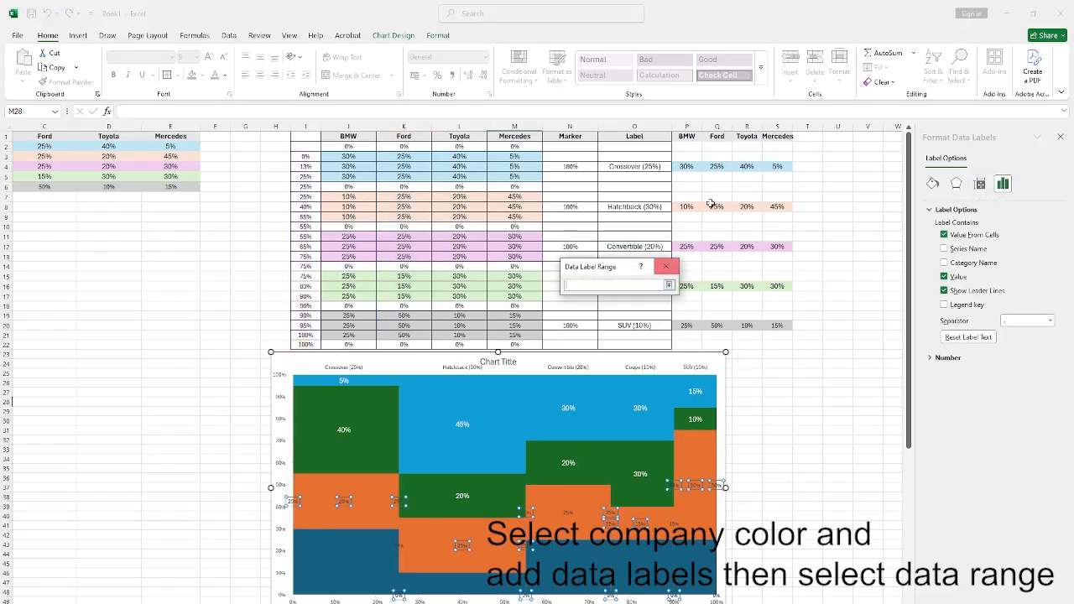
pyautogui.moveTo(717, 156); pyautogui.dragTo(716, 335)
pyautogui.click(613, 316)
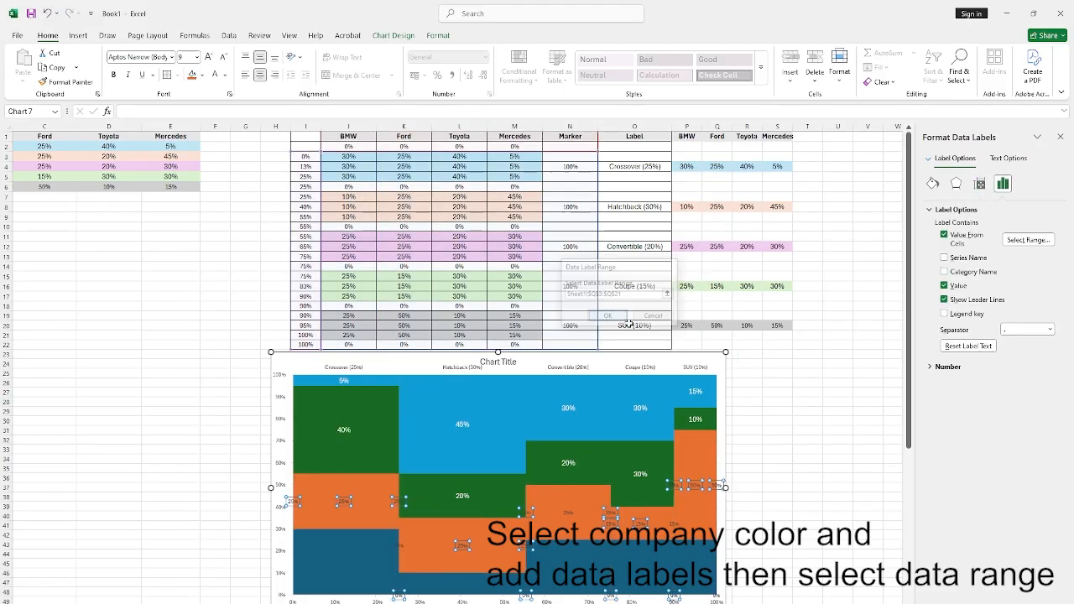
pyautogui.click(944, 285)
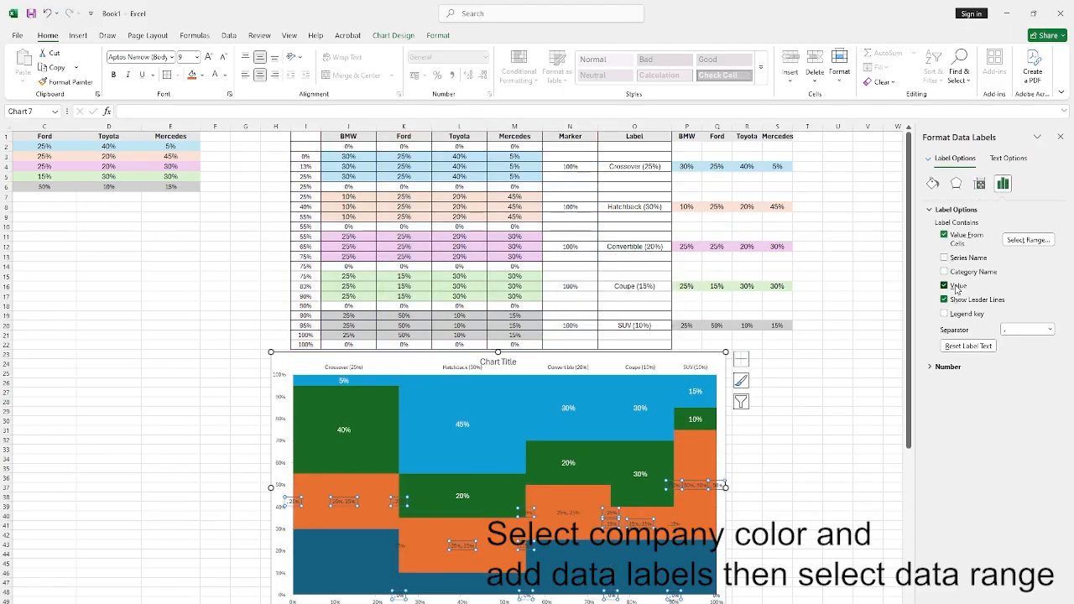
pyautogui.click(199, 57)
pyautogui.click(189, 136)
# Add data labels to the dark blue BMW area series and open their formatting options.
pyautogui.click(343, 563)
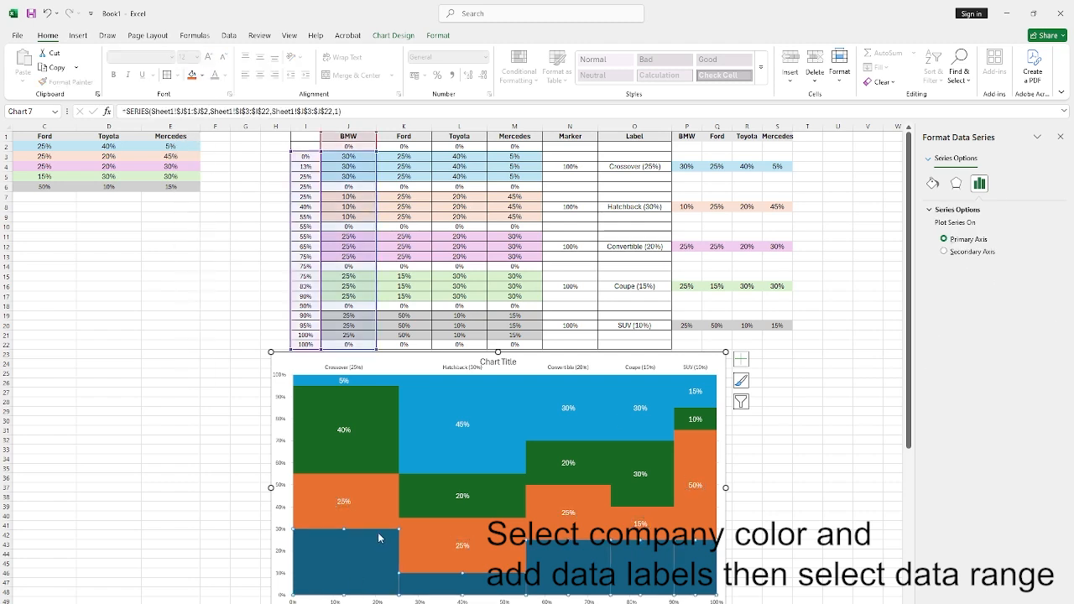
pyautogui.rightClick(378, 538)
pyautogui.click(374, 523)
pyautogui.click(345, 564)
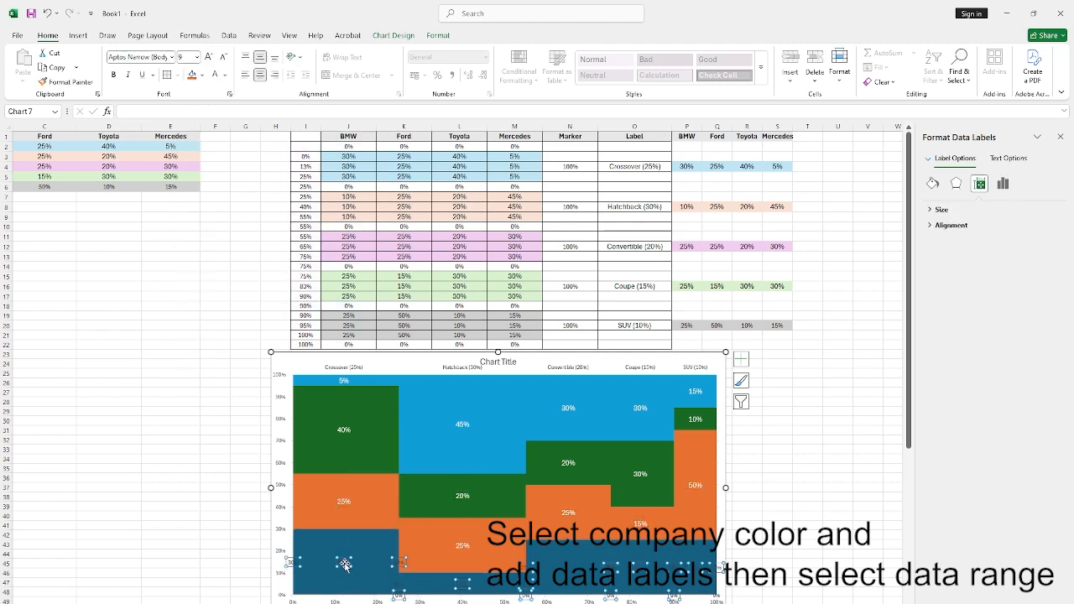
pyautogui.rightClick(343, 563)
pyautogui.click(374, 546)
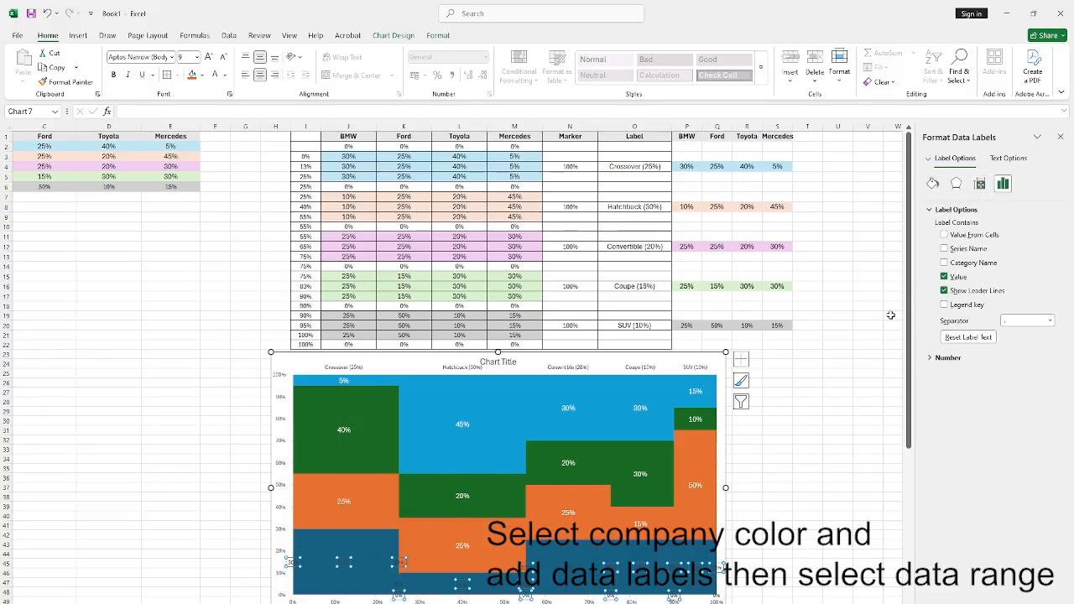
# Label the BMW series with values from cells P3:P21 and turn off its own Value labels.
pyautogui.click(954, 237)
pyautogui.click(670, 296)
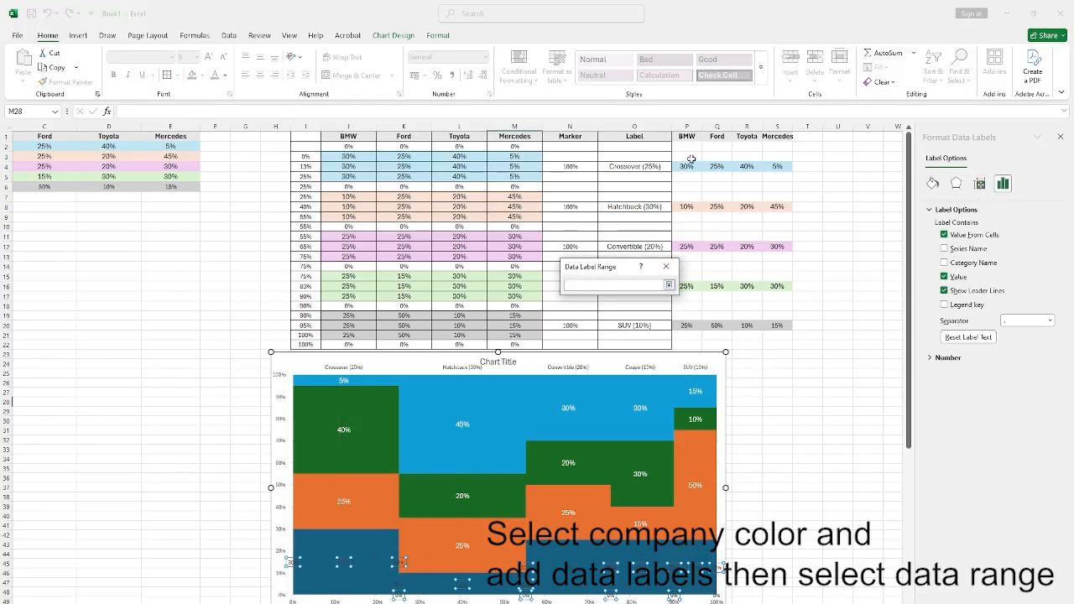
pyautogui.moveTo(687, 157); pyautogui.dragTo(686, 334)
pyautogui.click(669, 285)
pyautogui.click(607, 316)
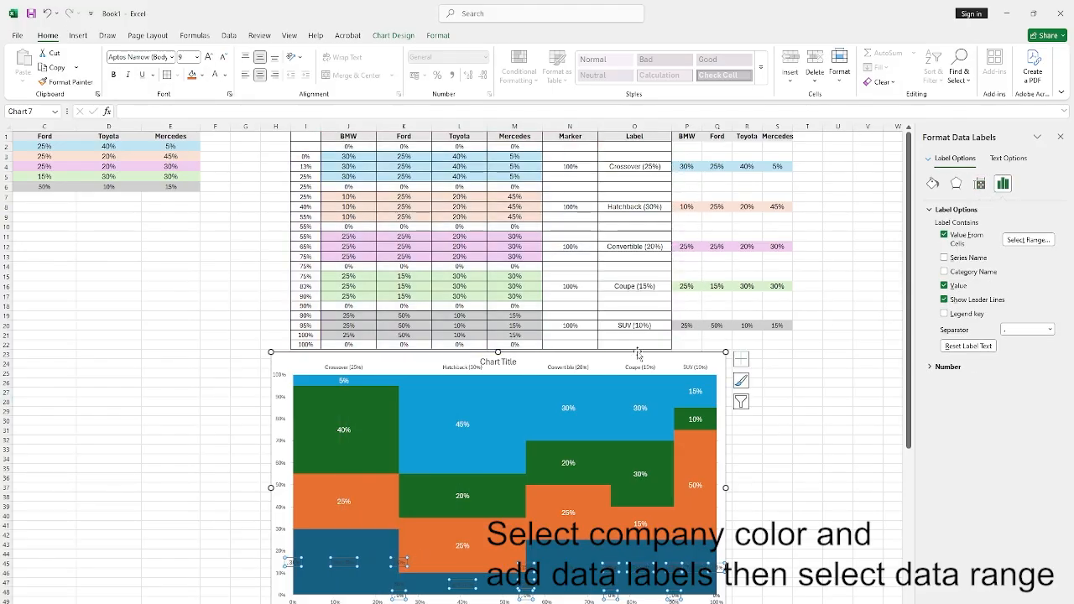
pyautogui.click(958, 286)
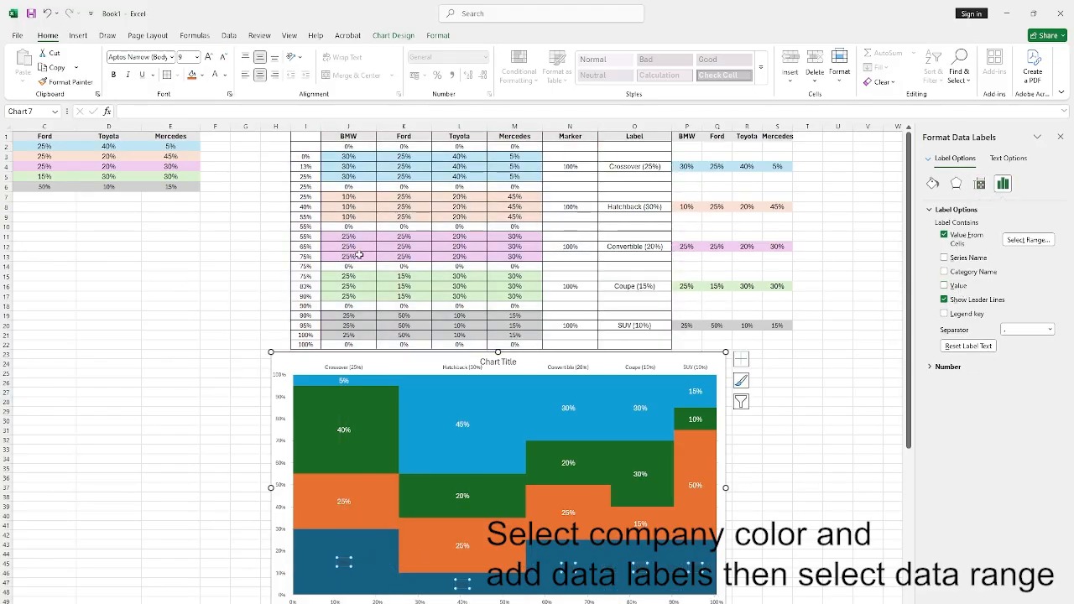
# Set the font size of the BMW share labels and of the segment labels above the plot to 12.
pyautogui.click(197, 56)
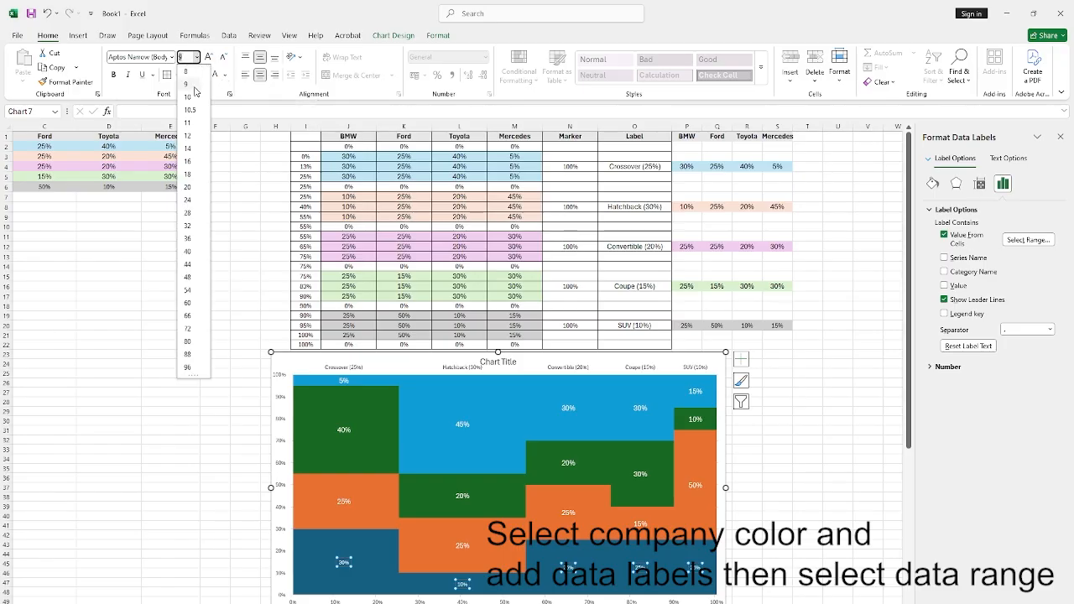
pyautogui.click(190, 144)
pyautogui.click(346, 367)
pyautogui.click(196, 56)
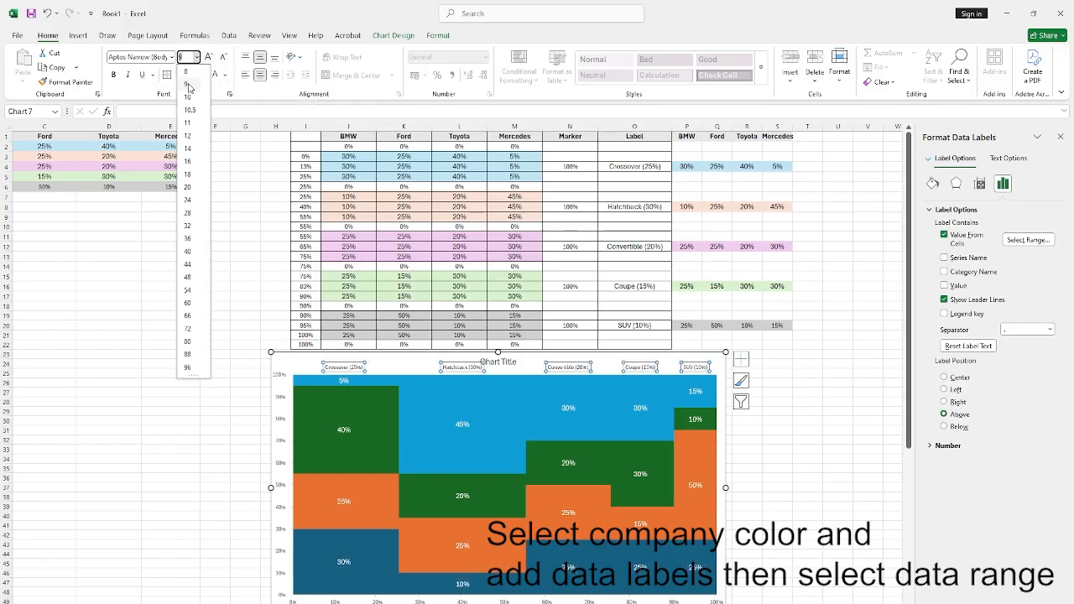
pyautogui.click(190, 144)
# Remove the chart title and move the chart up and left to start near column D, row 16.
pyautogui.click(740, 359)
pyautogui.click(767, 395)
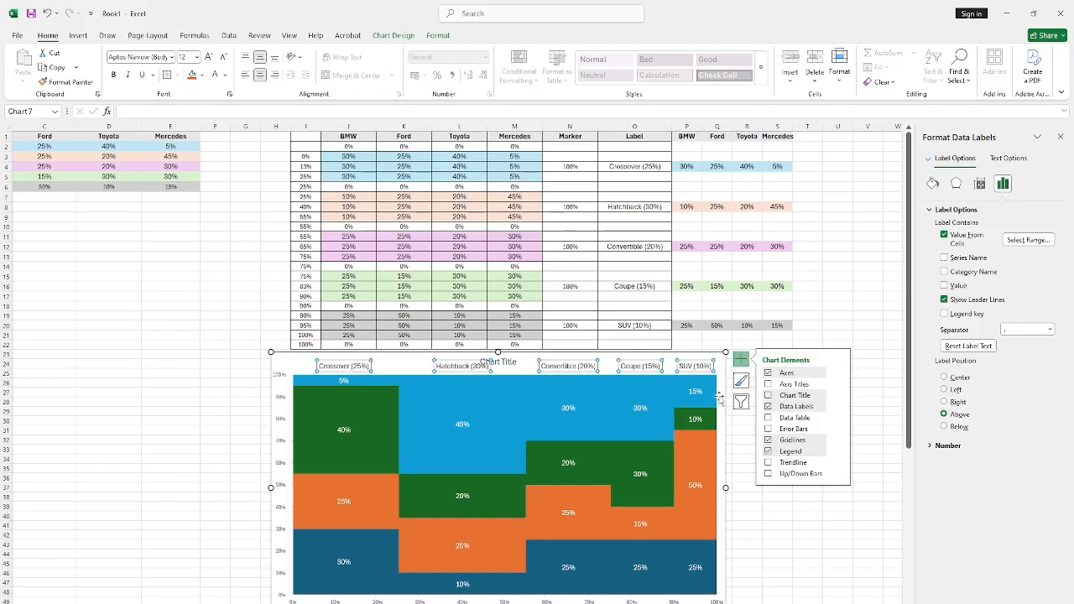
pyautogui.click(511, 377)
pyautogui.moveTo(294, 306); pyautogui.dragTo(236, 286)
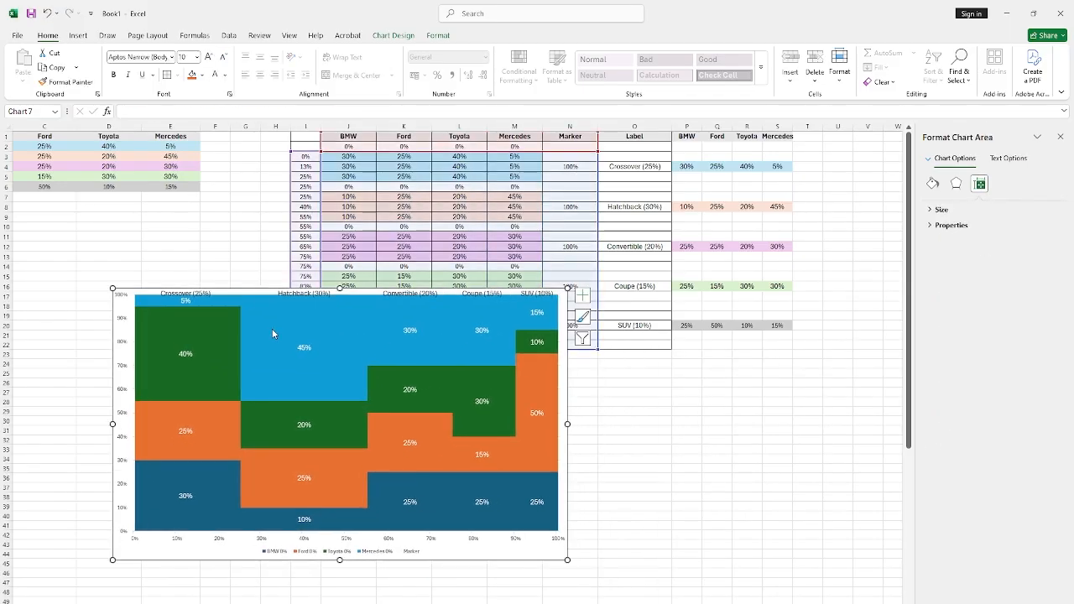
pyautogui.click(132, 354)
pyautogui.click(249, 331)
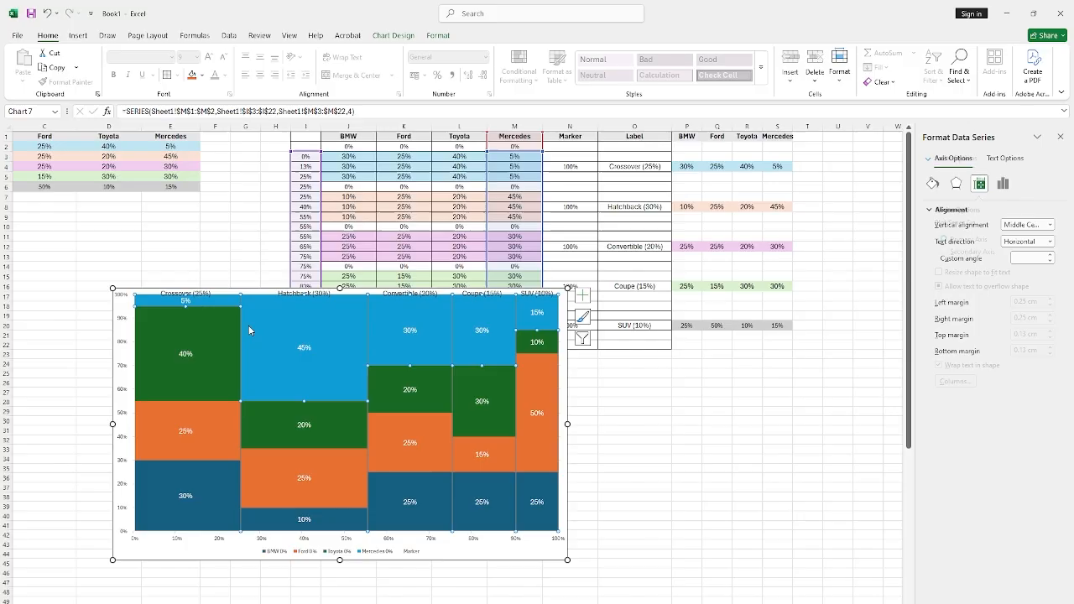
pyautogui.click(339, 288)
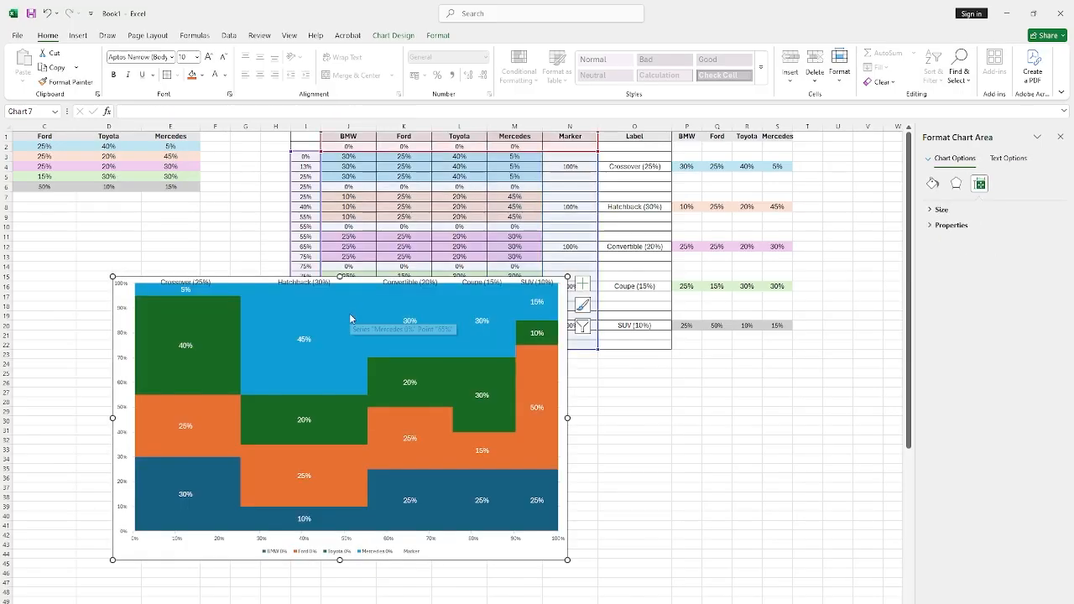
pyautogui.click(381, 553)
pyautogui.click(582, 296)
pyautogui.click(681, 387)
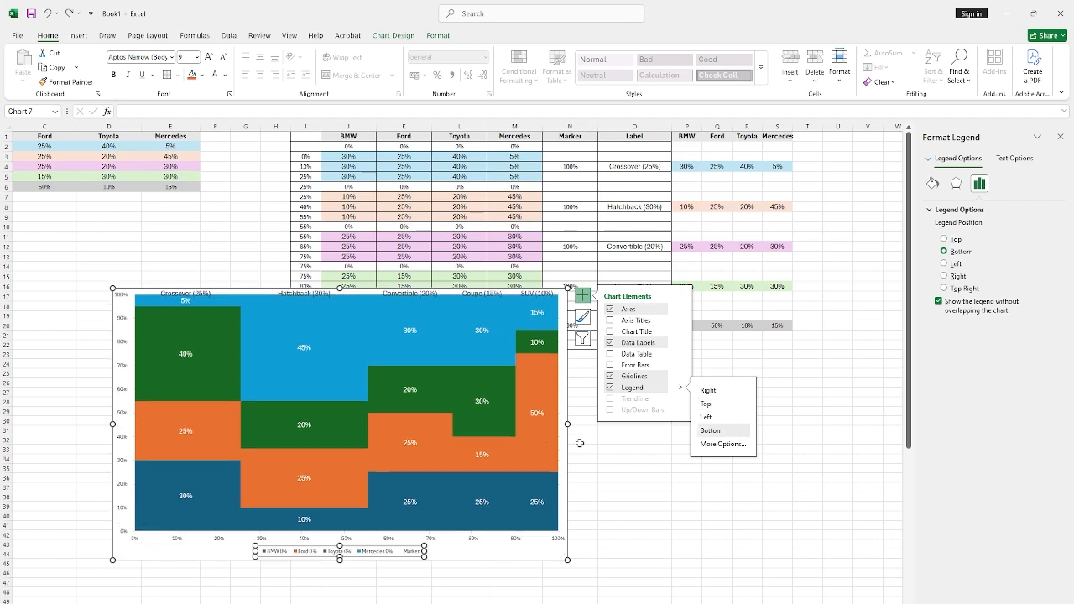
pyautogui.click(601, 507)
pyautogui.click(378, 472)
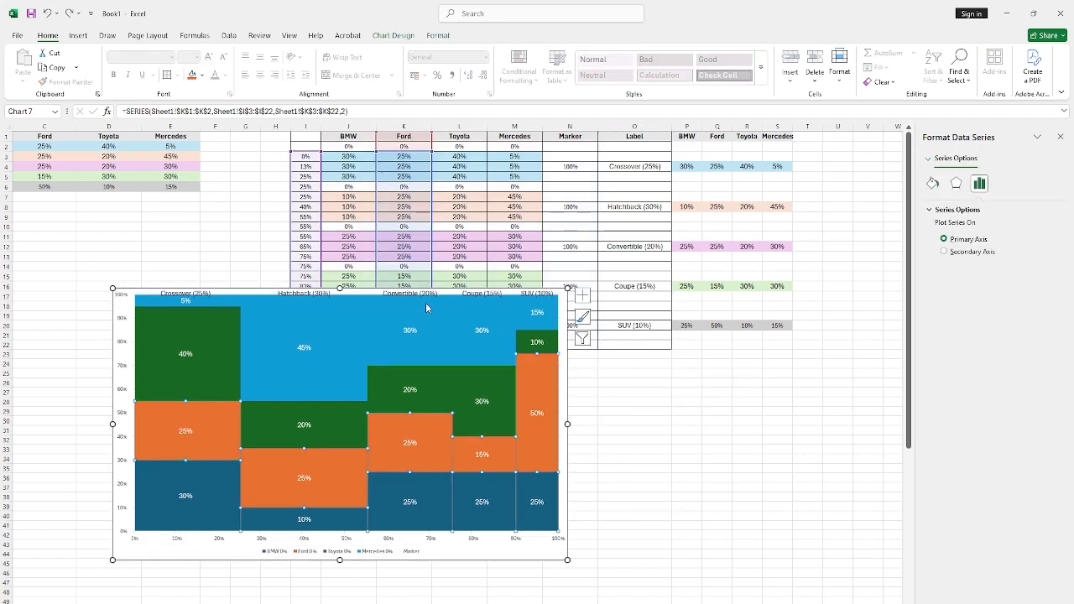
# Select the chart's plot area and lower its upper edge to make room for the segment labels.
pyautogui.click(429, 36)
pyautogui.click(89, 52)
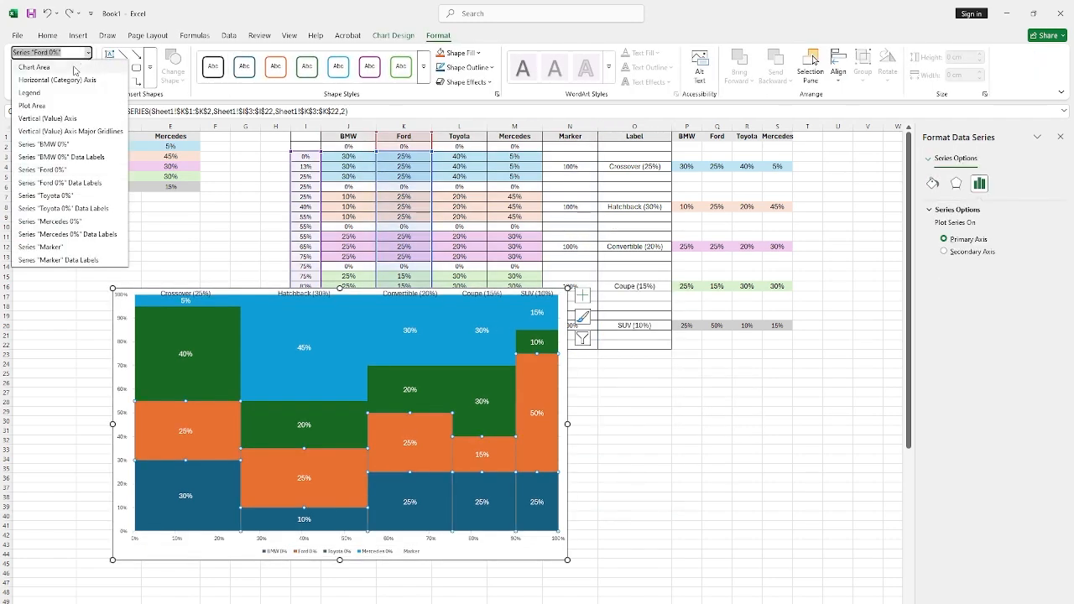
pyautogui.click(34, 104)
pyautogui.moveTo(347, 303); pyautogui.dragTo(346, 312)
pyautogui.click(654, 480)
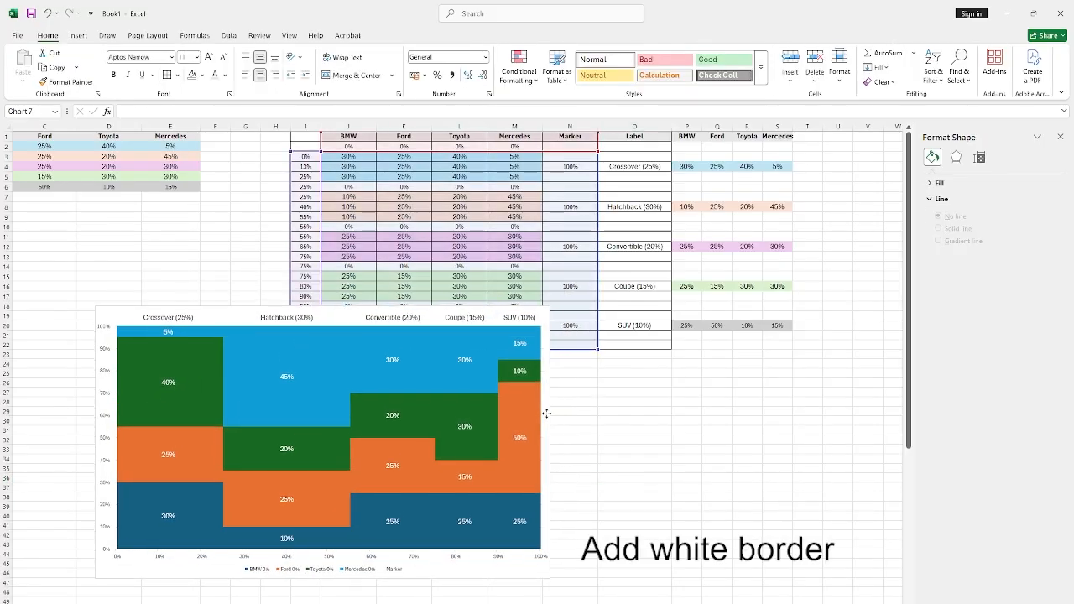
# Give the Mercedes and Toyota areas in the chart white borders with a 1½ pt weight.
pyautogui.click(234, 348)
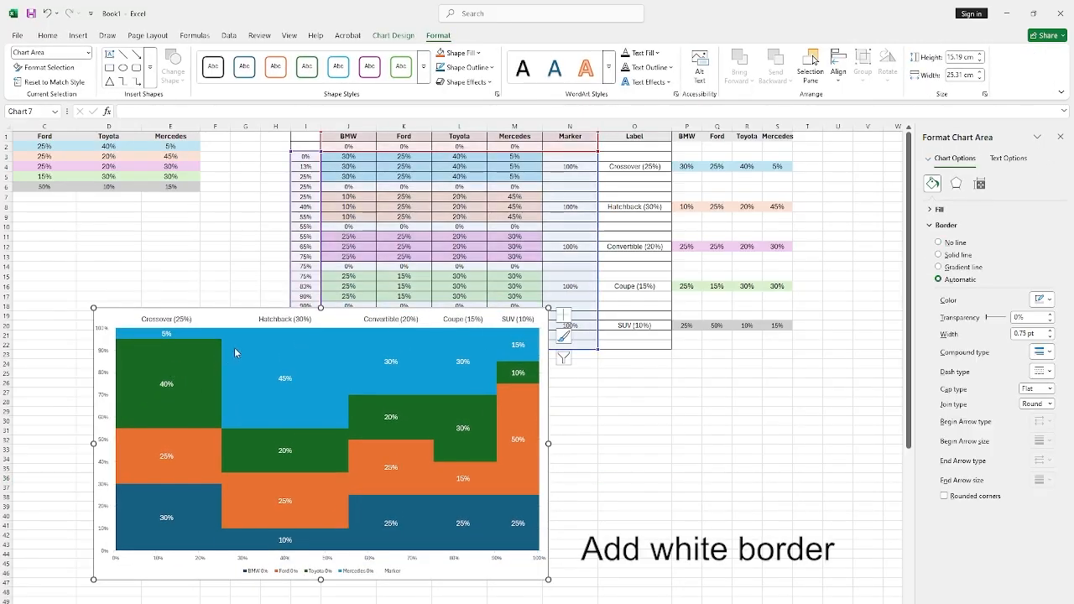
pyautogui.click(234, 348)
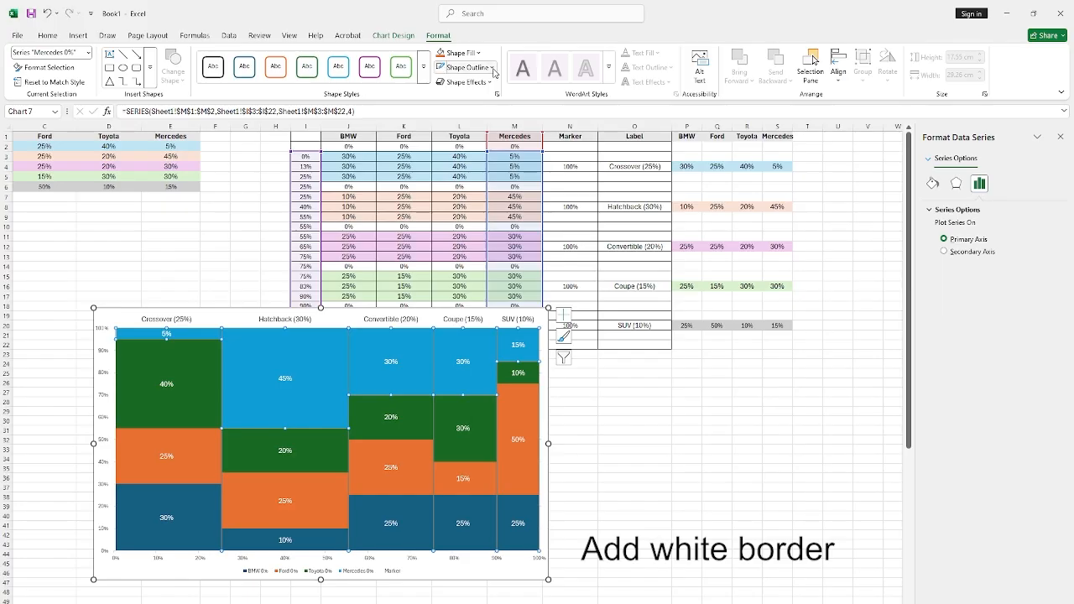
pyautogui.click(493, 71)
pyautogui.moveTo(520, 308)
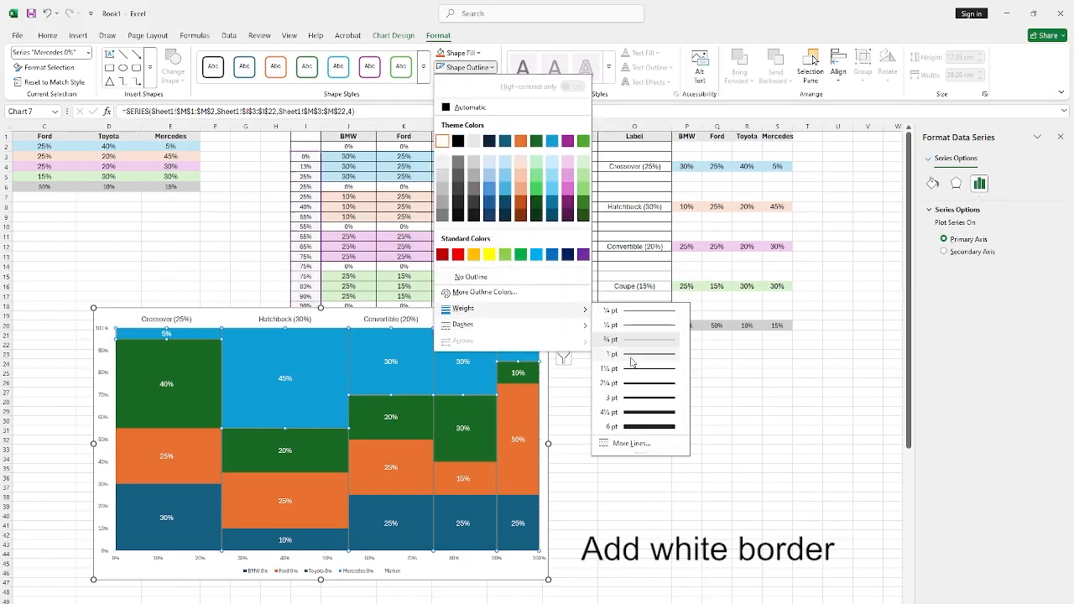
pyautogui.click(632, 361)
pyautogui.click(202, 392)
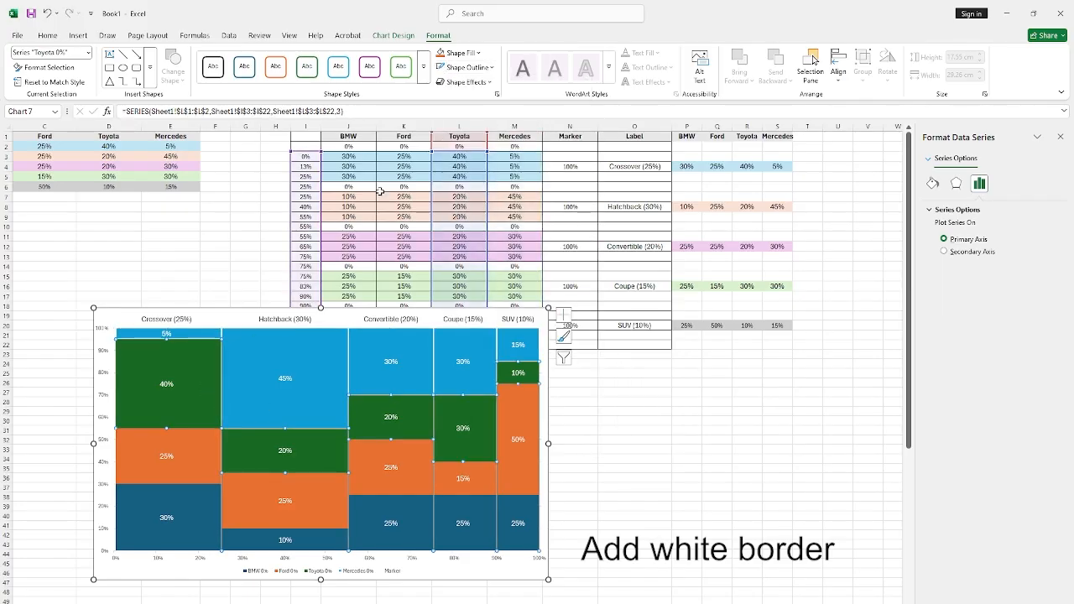
pyautogui.click(494, 68)
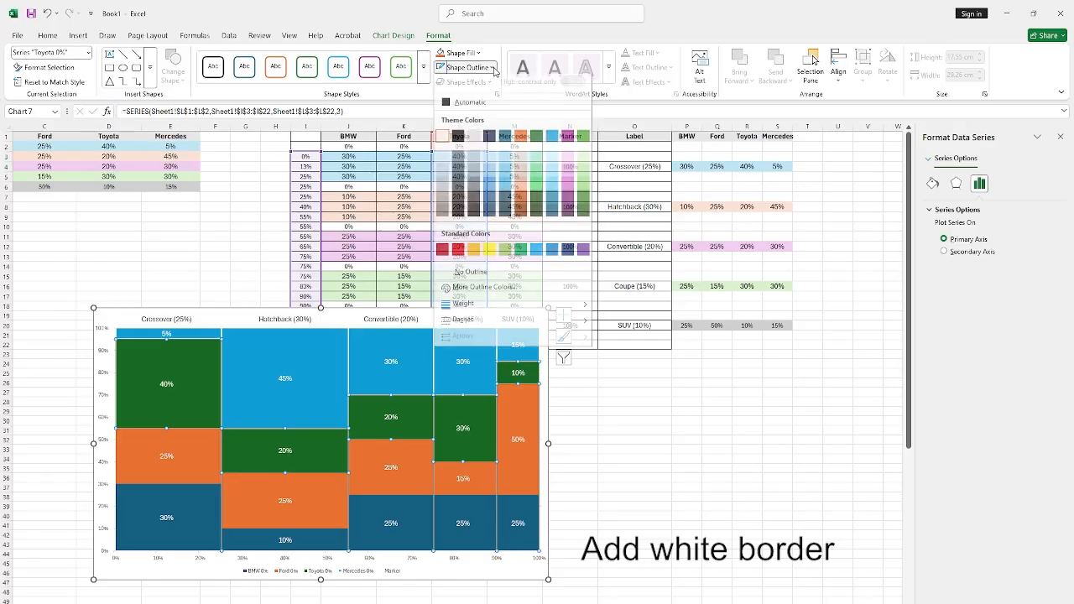
pyautogui.moveTo(503, 308)
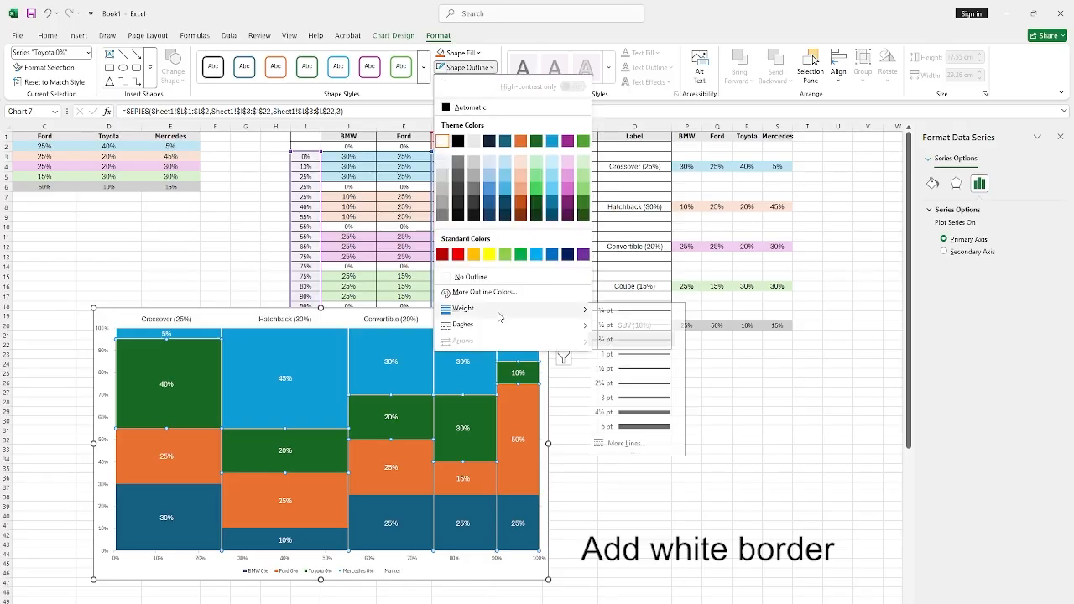
pyautogui.click(616, 367)
# Give the Ford and BMW areas white 1½ pt borders and move the whole chart slightly right and up.
pyautogui.click(202, 507)
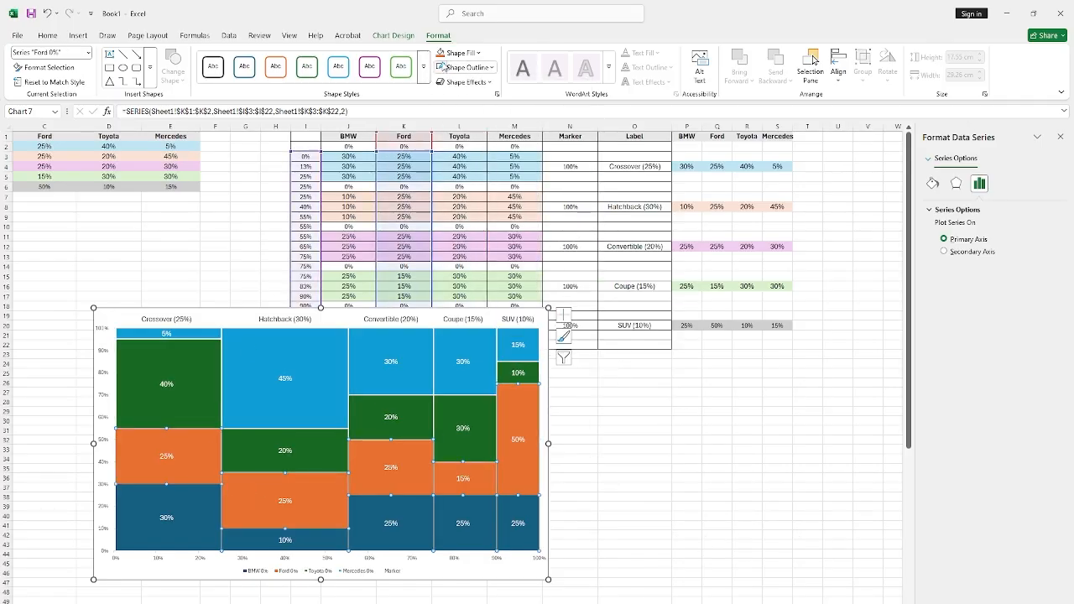
pyautogui.click(493, 68)
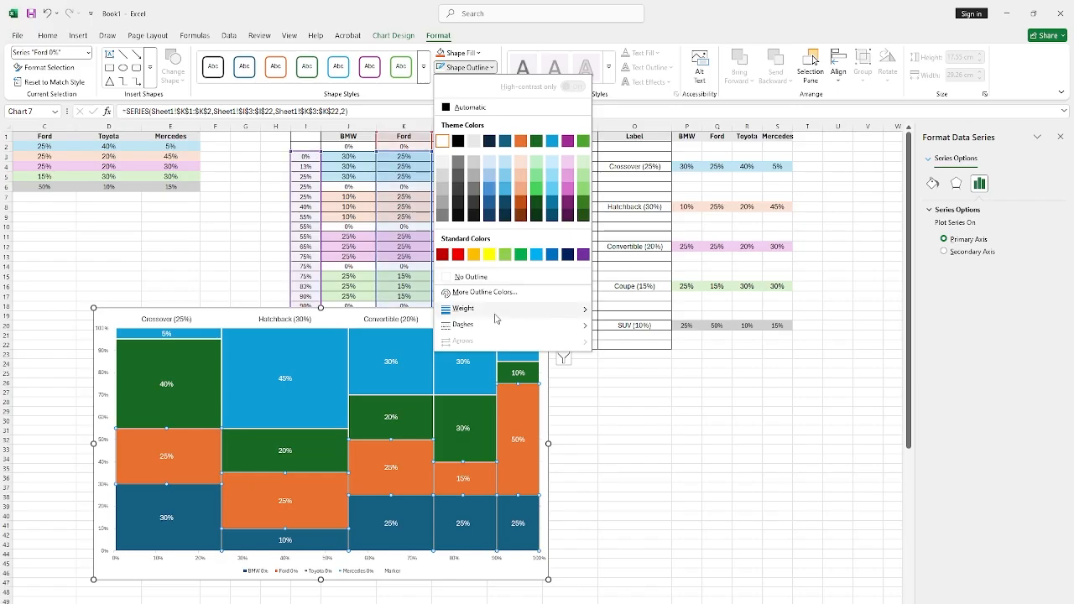
pyautogui.moveTo(462, 308)
pyautogui.click(627, 373)
pyautogui.click(178, 526)
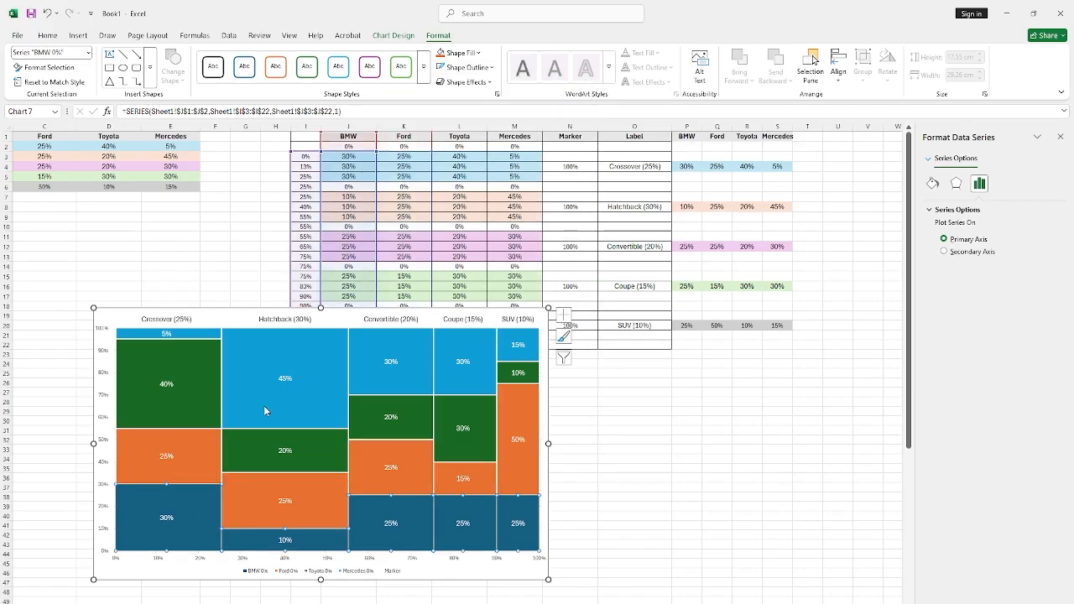
pyautogui.click(493, 68)
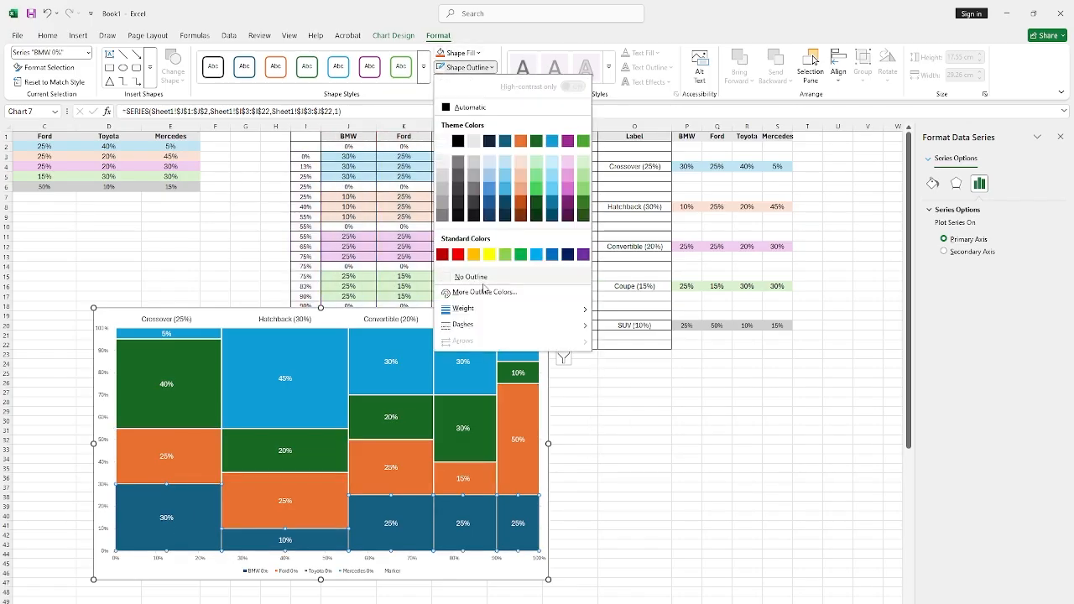
pyautogui.moveTo(501, 312)
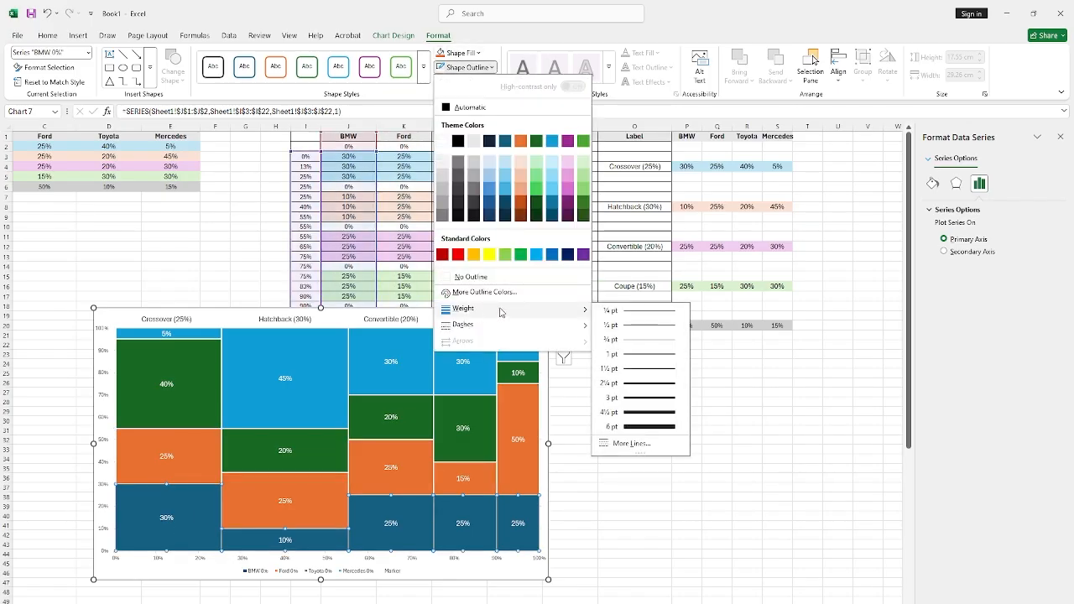
pyautogui.click(646, 371)
pyautogui.click(604, 446)
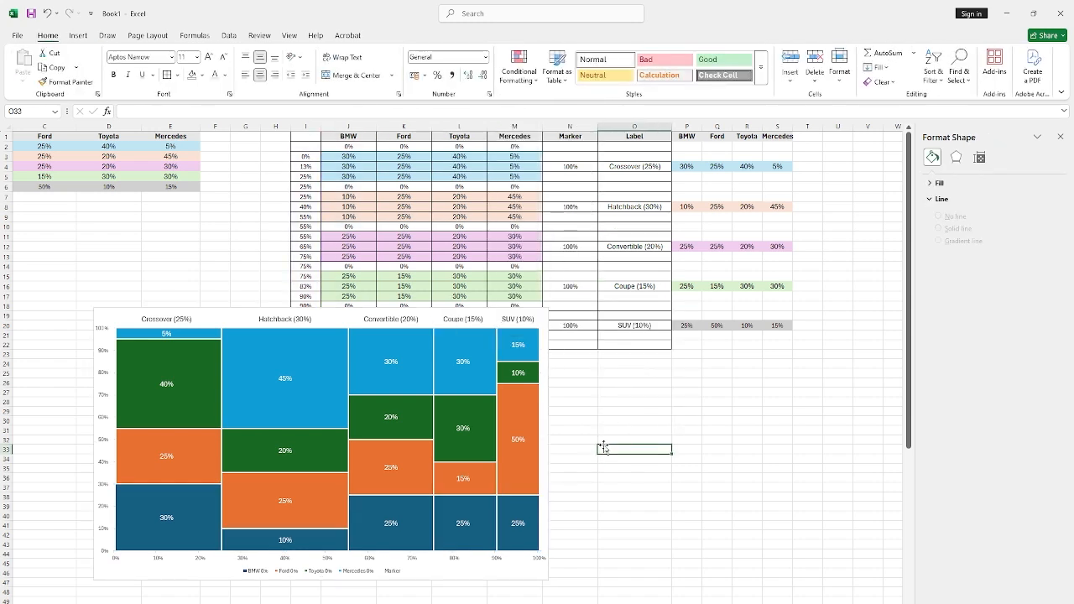
pyautogui.moveTo(545, 419); pyautogui.dragTo(601, 403)
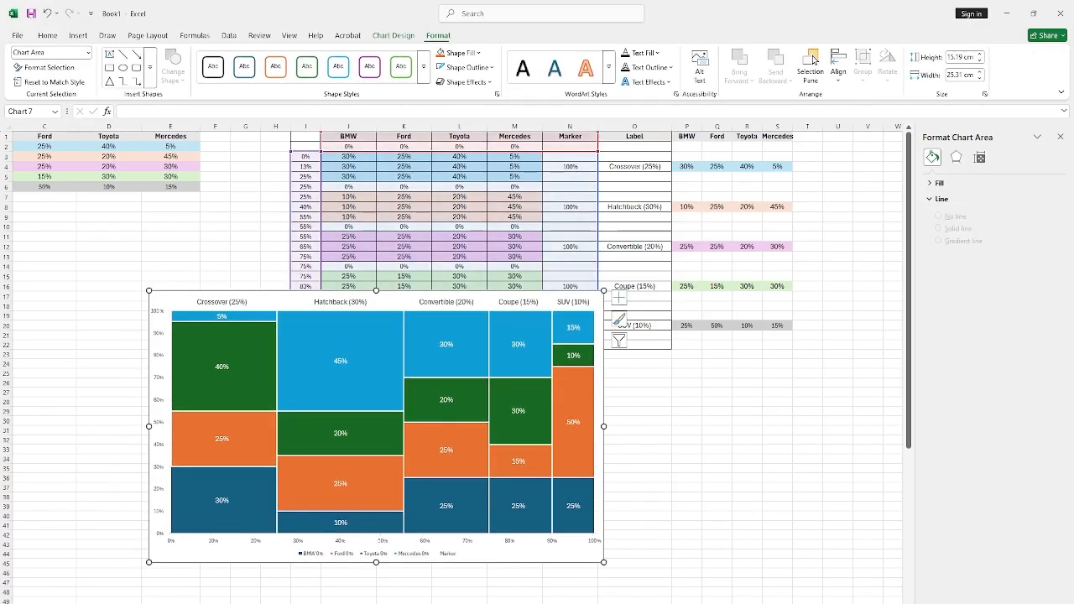